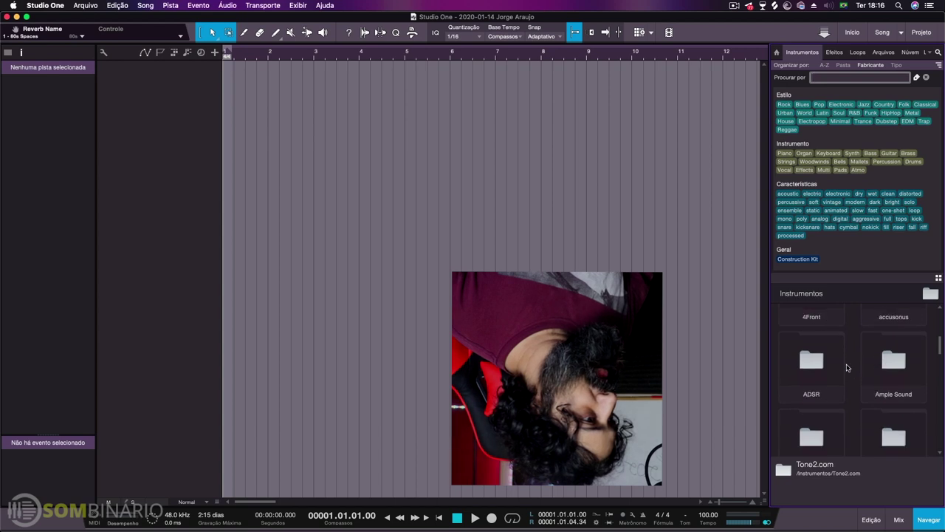
Step: Add a PreSonus Presence instrument track and load the Nylon Guitar Full preset from the Guitar category
double_click(890, 377)
left_click_drag(890, 377, 244, 123)
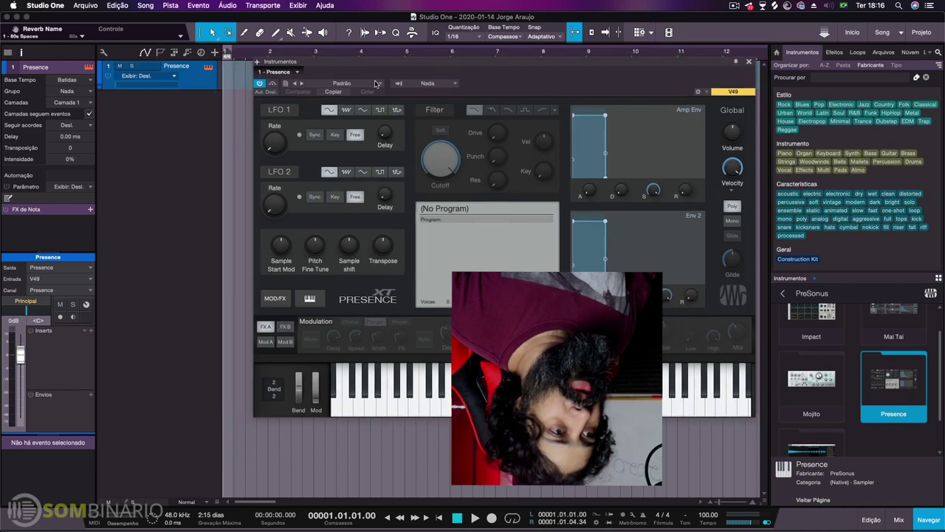
left_click(377, 83)
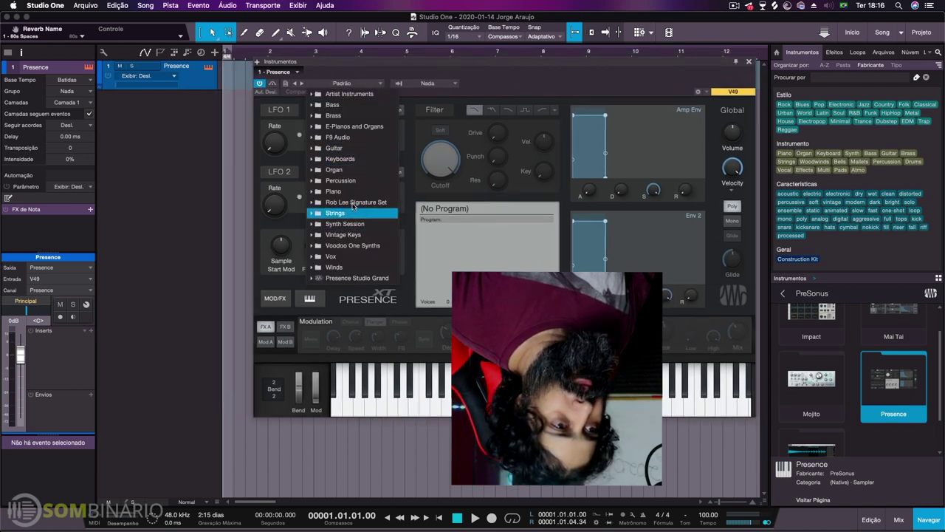
left_click(336, 147)
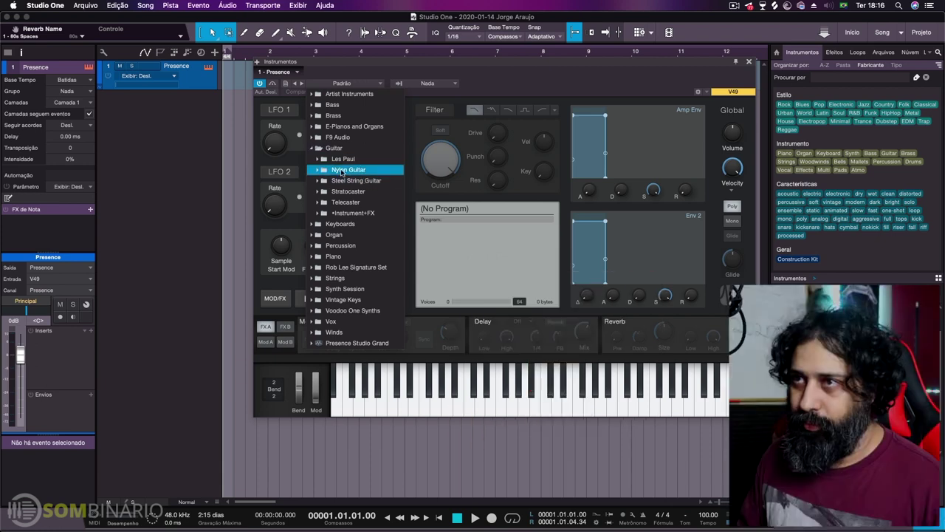
left_click(348, 170)
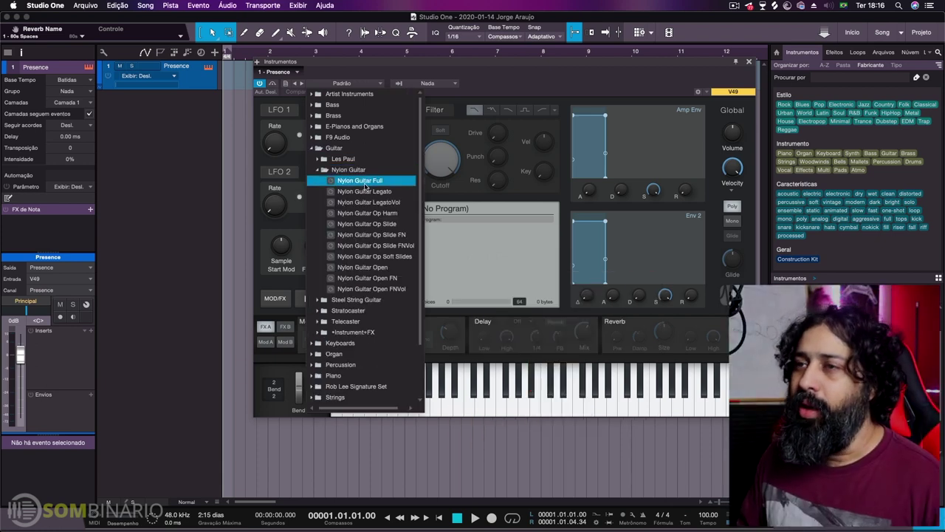
left_click(360, 185)
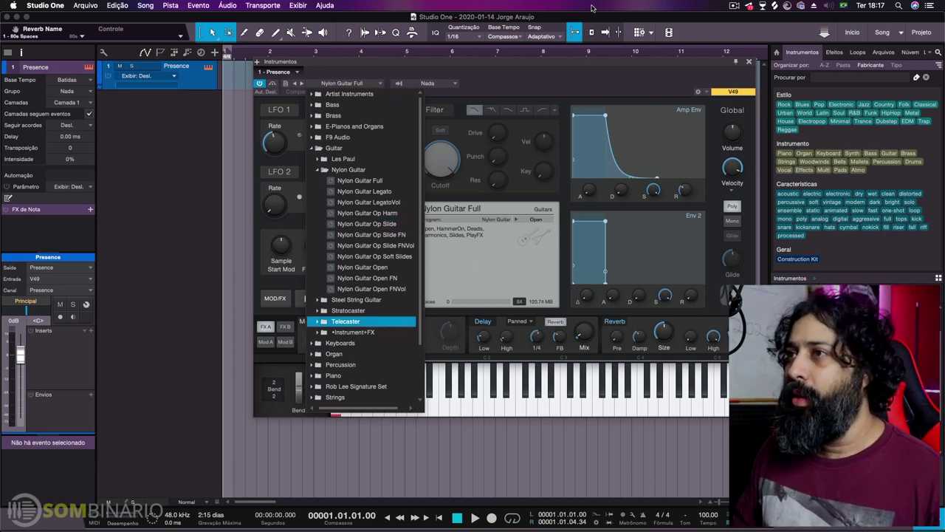
left_click(559, 94)
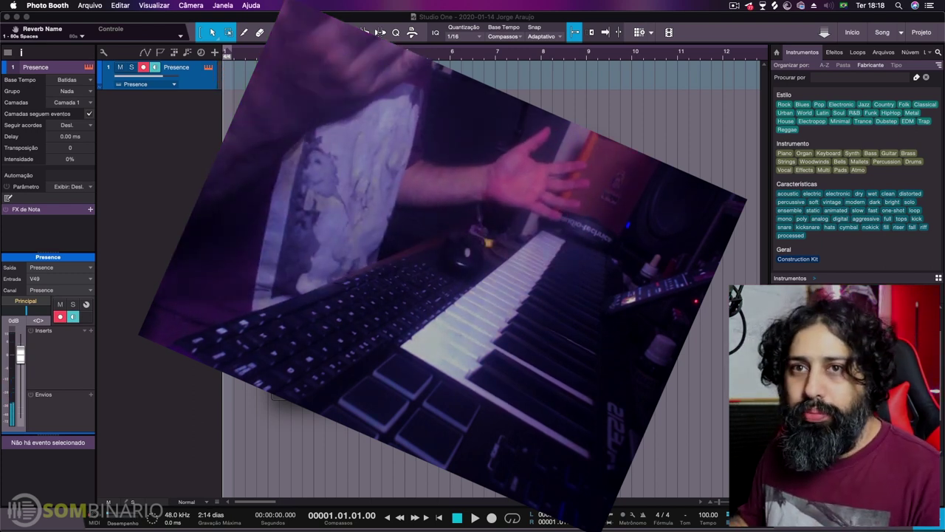
Step: Turn on the metronome and record a two-bar guitar phrase on the Presence track from bar 1
key("r")
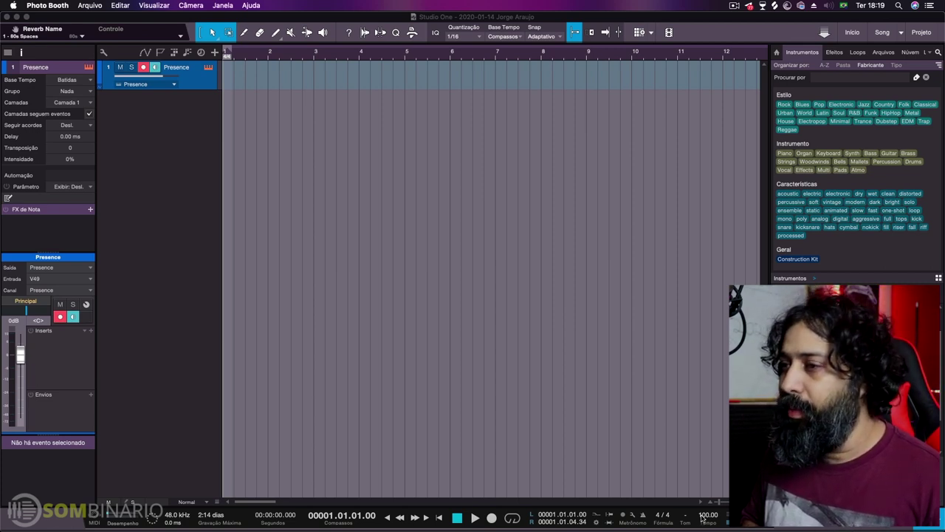
left_click(643, 515)
left_click_drag(571, 89, 544, 128)
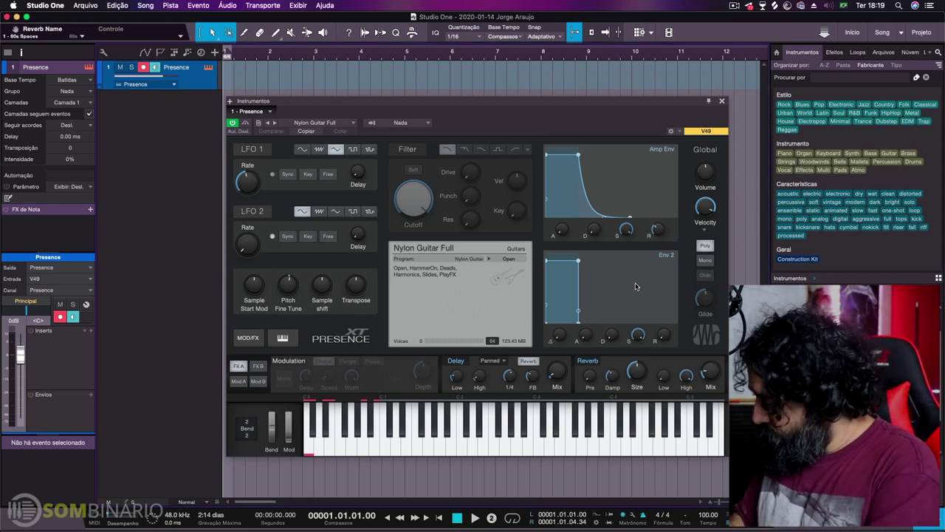
key("KP_Multiply")
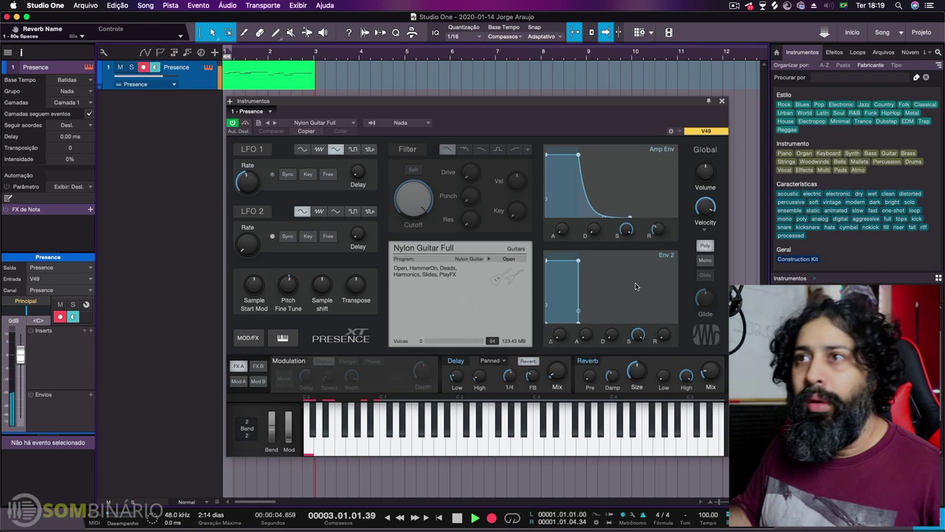
key("space")
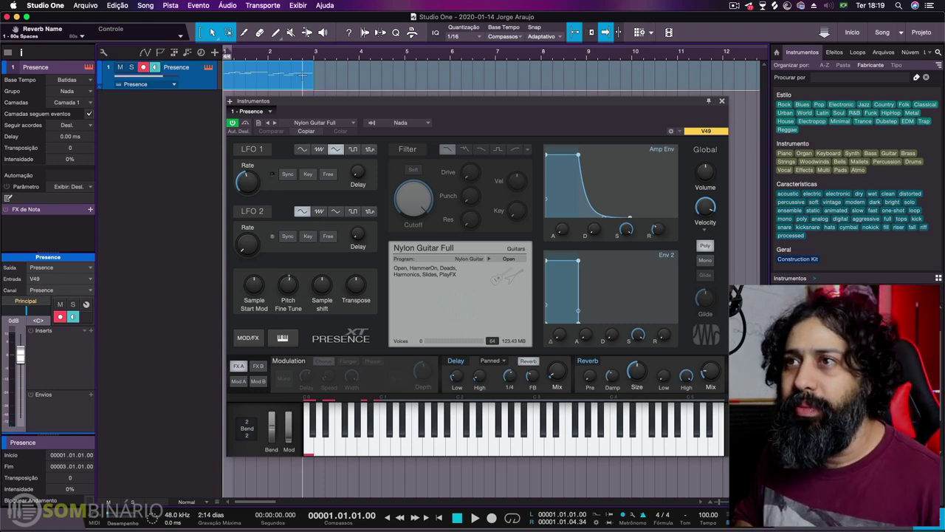
Step: Listen to the recorded guitar phrase and close the Presence instrument window
key("space")
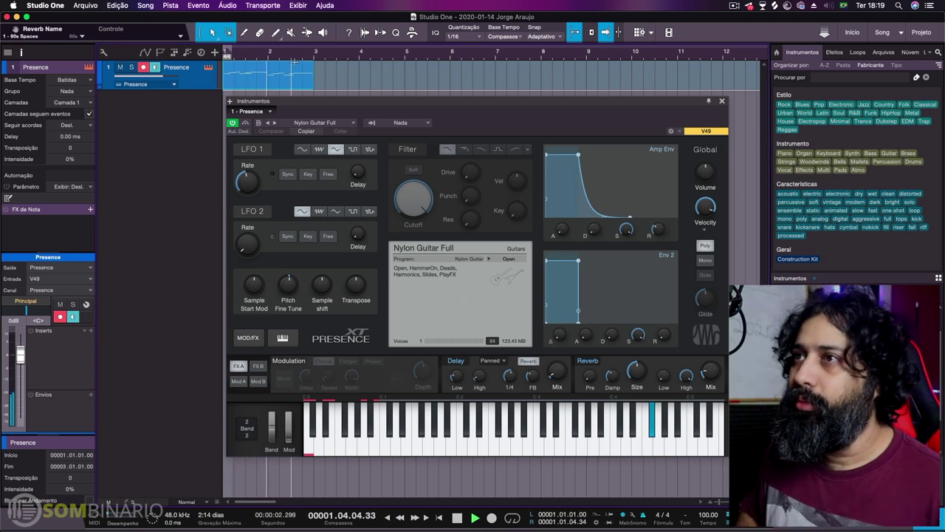
left_click(722, 101)
key("space")
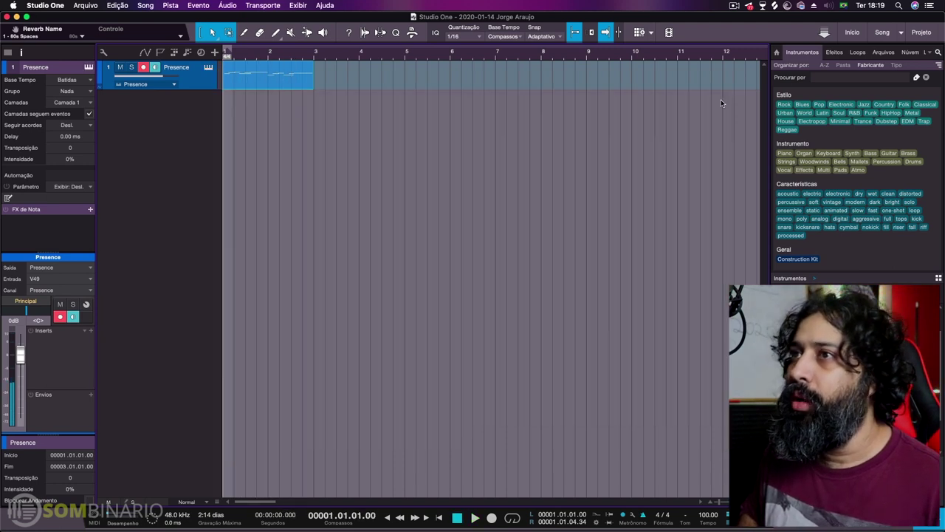
Step: Set the quantize value to 1/8 and play back the recorded phrase
left_click(472, 38)
left_click(533, 52)
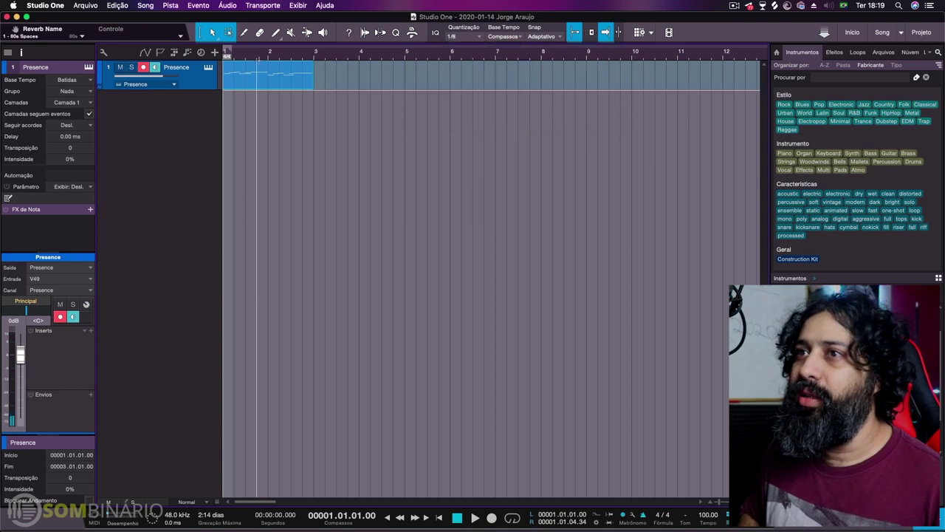
key("space")
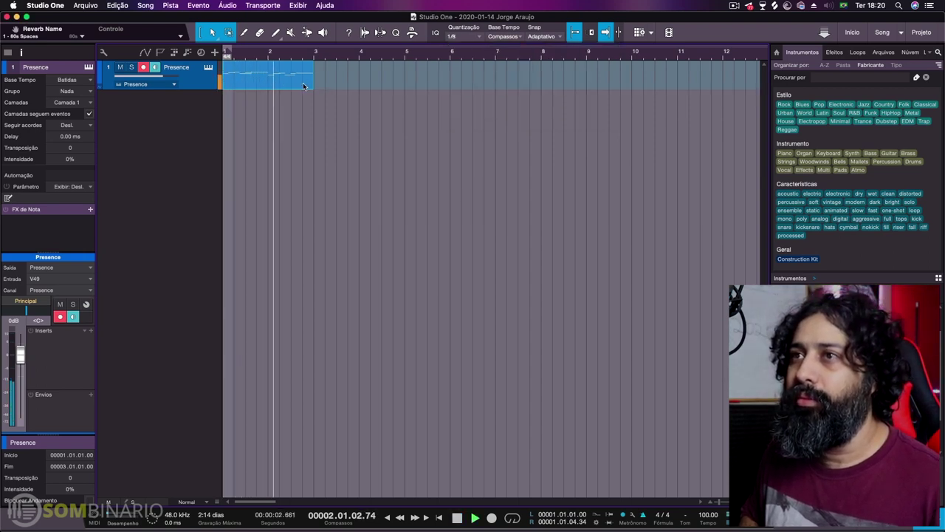
key("space")
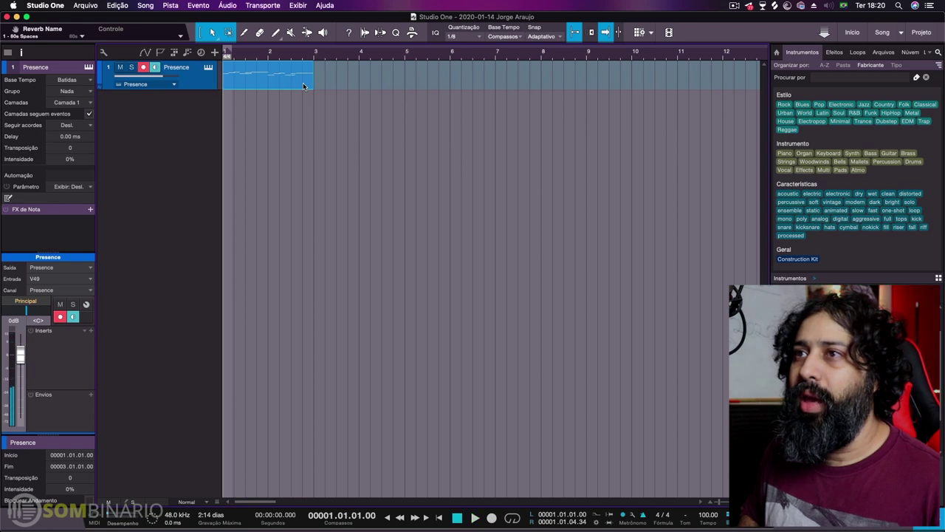
Step: Duplicate the two-bar Presence event repeatedly until the copies extend to bar 43, zooming out the timeline as needed
key("d")
key("d")
key("d")
key("d")
key("w")
key("w")
key("w")
key("d")
key("d")
key("d")
key("d")
key("d")
key("d")
key("d")
key("d")
key("d")
key("d")
key("d")
key("d")
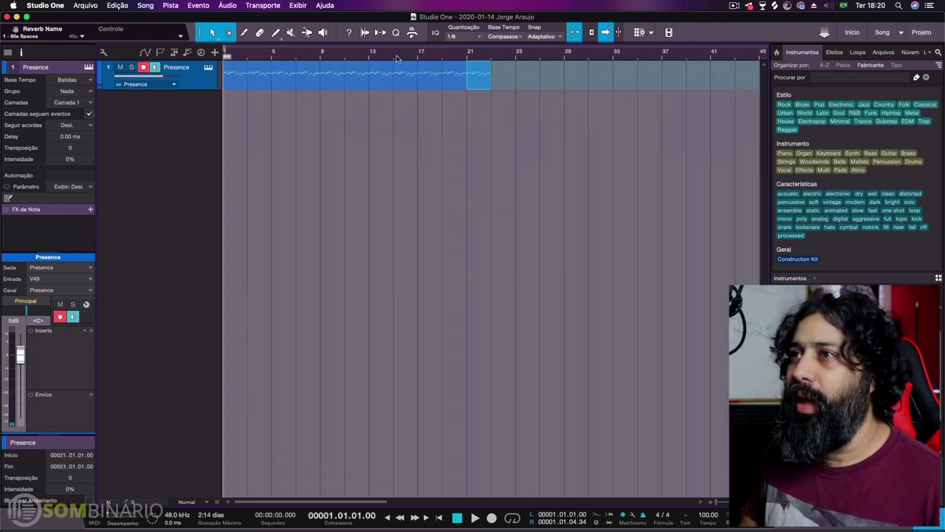
key("w")
key("d")
key("d")
key("d")
key("d")
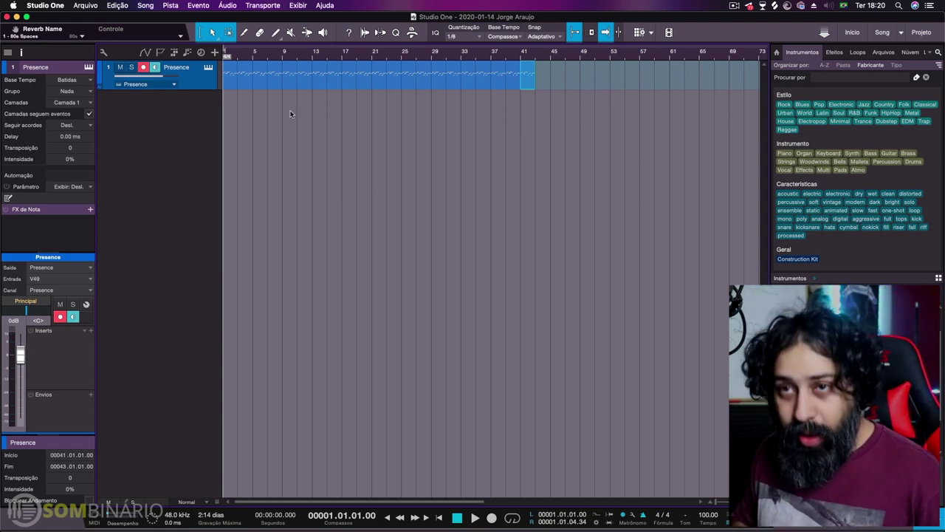
Step: Increase the Presence track's height in the arrangement while playing the song
key("space")
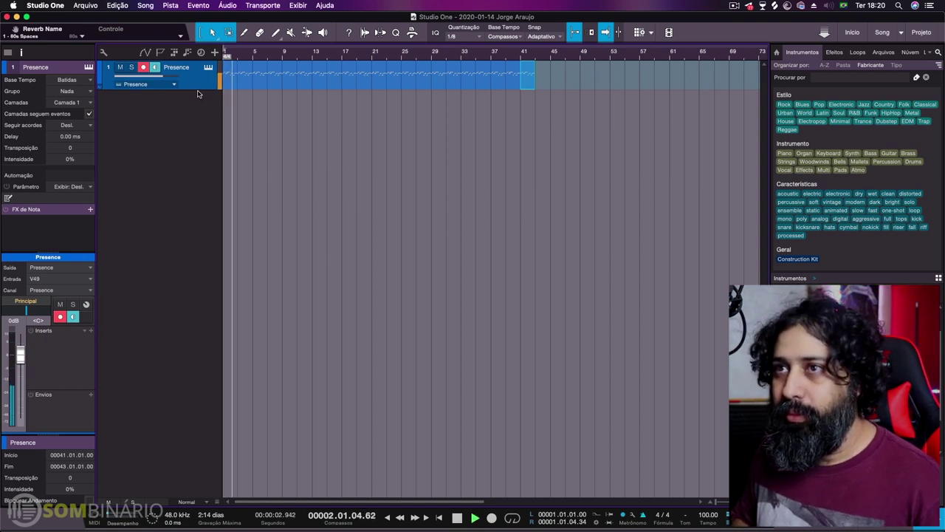
left_click_drag(200, 91, 199, 118)
key("space")
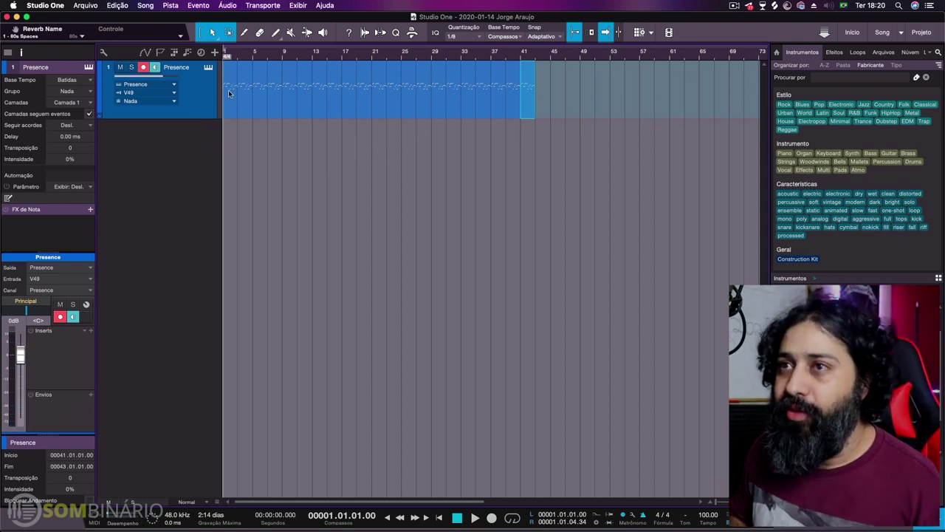
Step: Search the effects for "red" and insert RedlightDist on the Presence track
left_click(851, 78)
type("red")
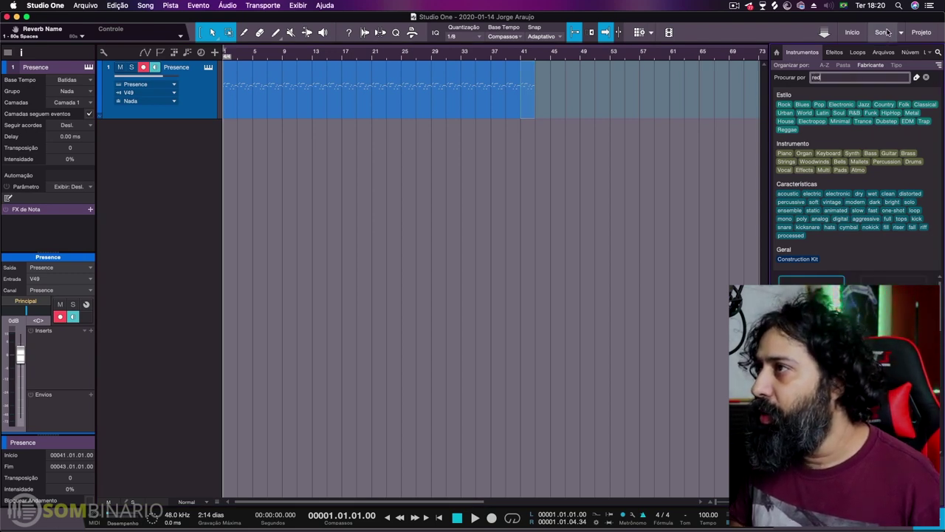
left_click(841, 52)
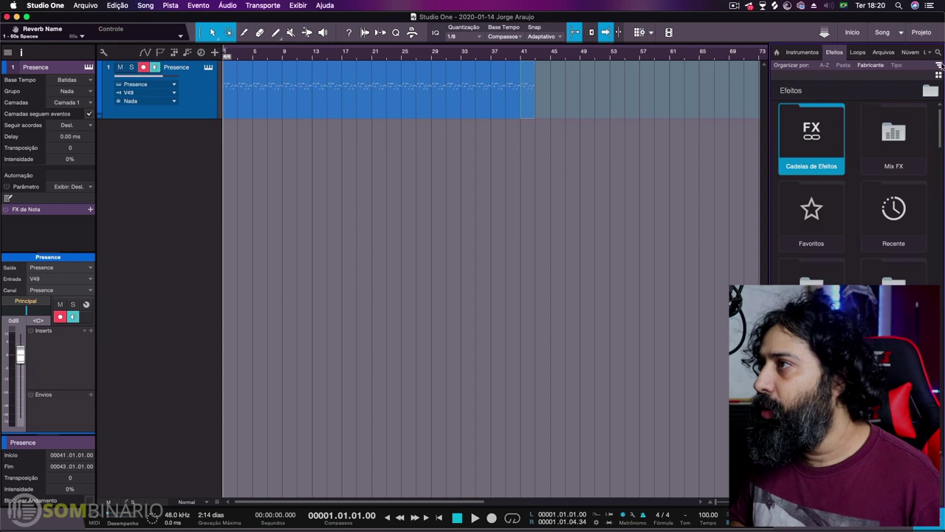
left_click(938, 54)
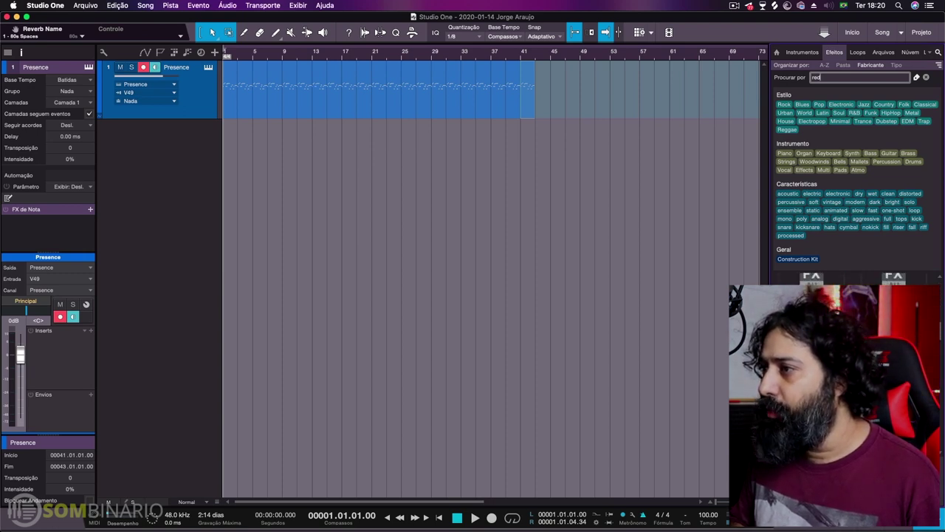
left_click_drag(812, 292, 170, 104)
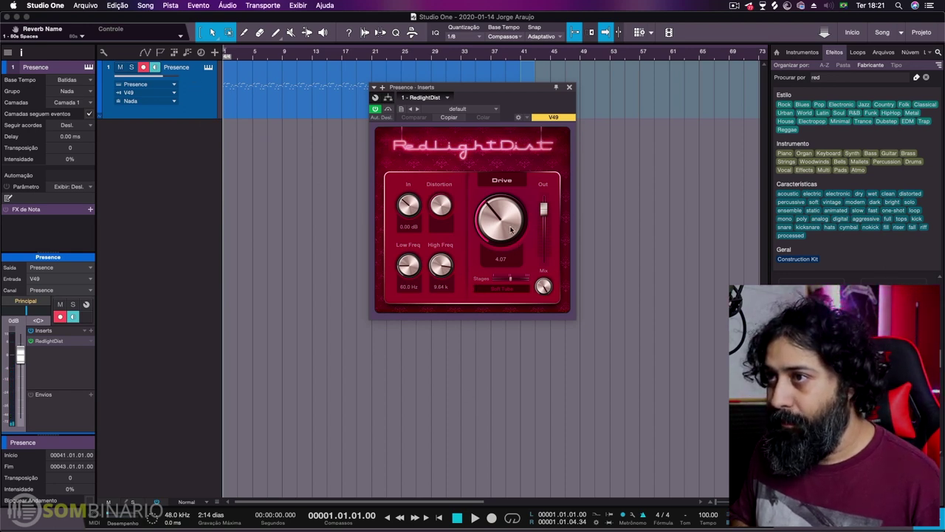
Step: Set RedlightDist's Drive to 0.83, Low Freq to 740 Hz and High Freq to 7.14 k with playback running
left_click_drag(507, 231, 499, 250)
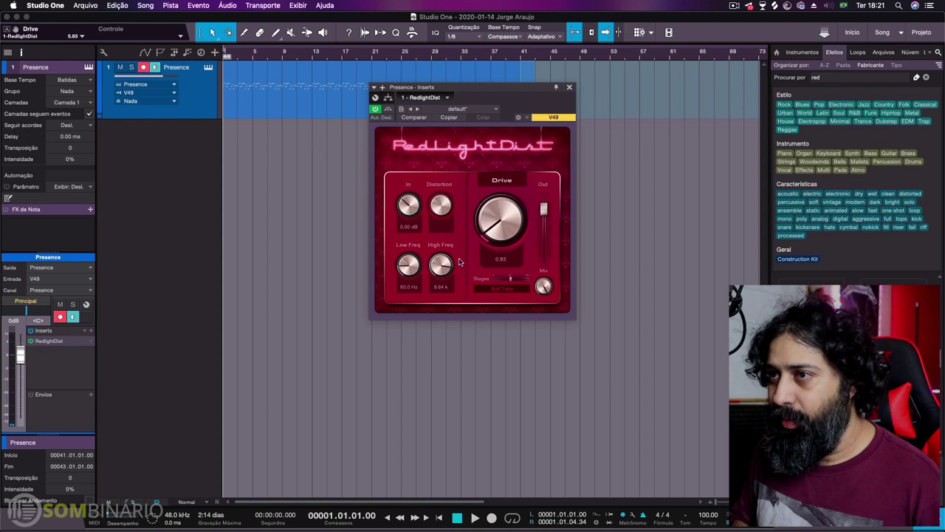
left_click_drag(406, 266, 410, 253)
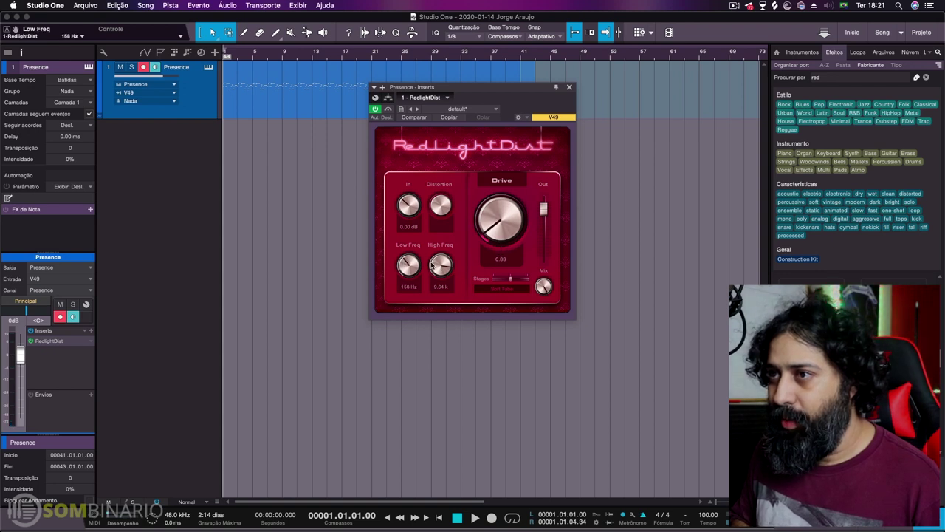
key("space")
mouse_move(439, 266)
left_mouse_down()
mouse_move(410, 262)
mouse_move(415, 247)
mouse_move(435, 265)
left_mouse_up()
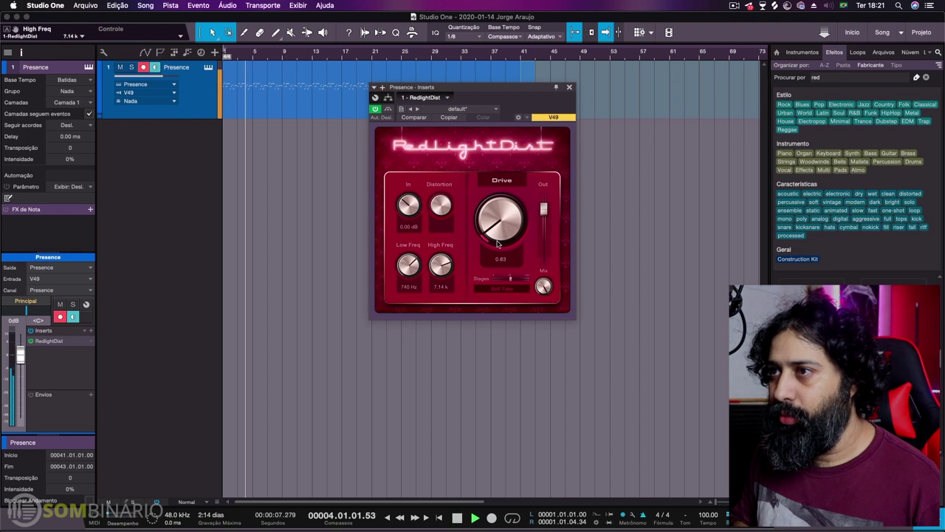
Step: Raise RedlightDist's Drive to 2.26 and lower its output gain while listening to the guitar
left_click_drag(543, 229, 547, 214)
left_click_drag(491, 205, 492, 194)
left_click_drag(544, 217, 546, 223)
key("space")
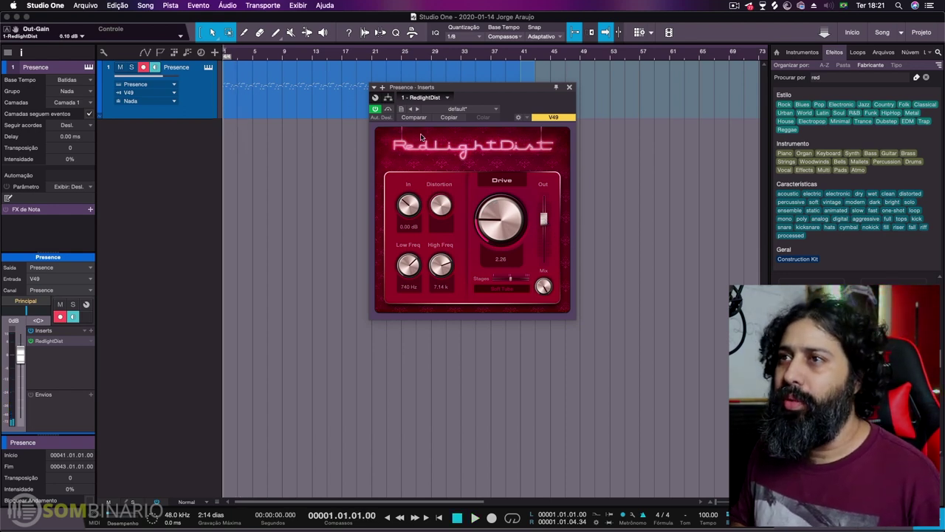
Step: Compare the guitar with RedlightDist bypassed and active during playback
key("space")
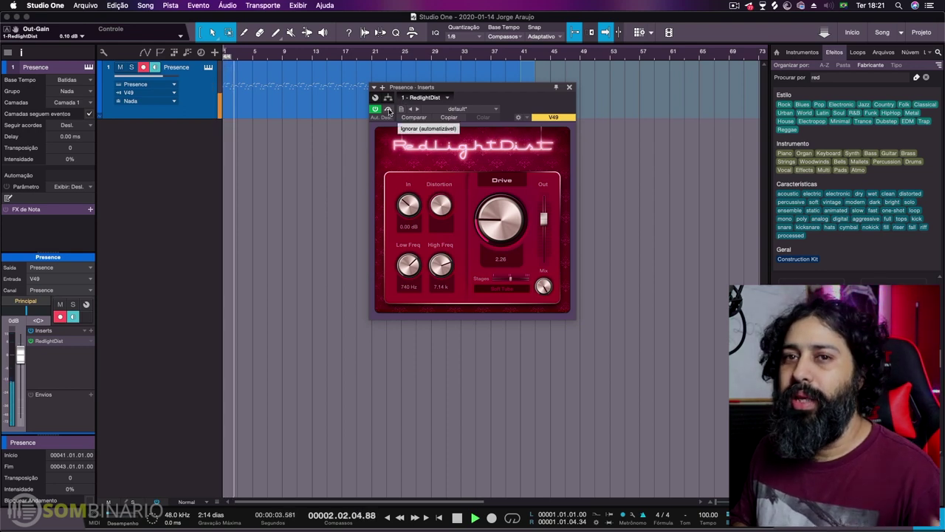
left_click(389, 111)
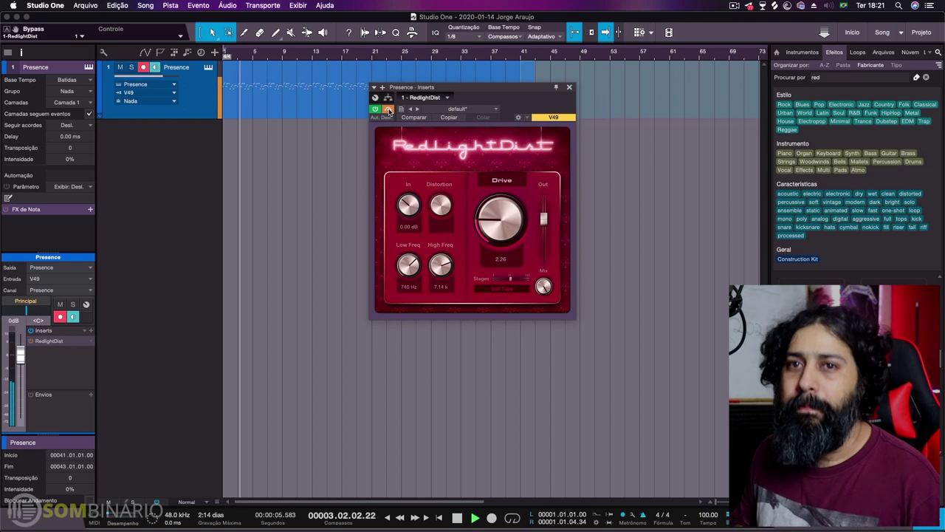
key("space")
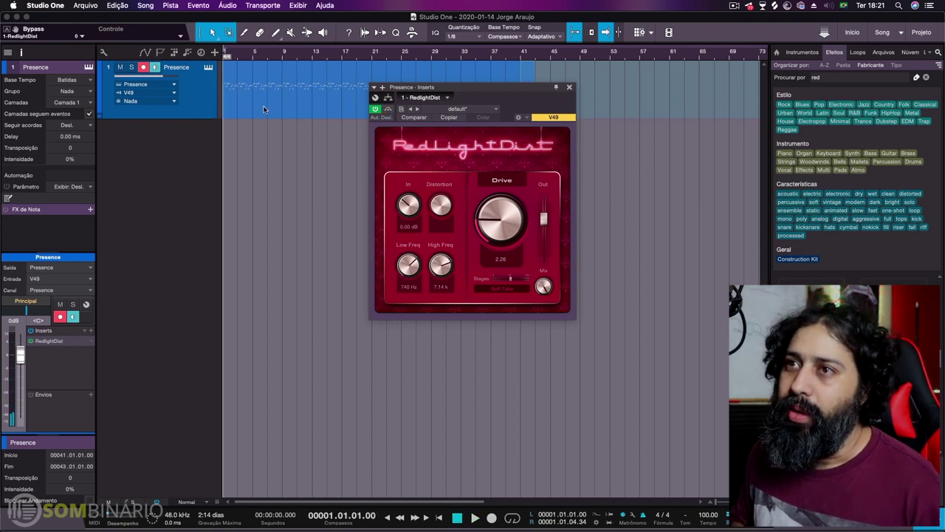
left_click(391, 111)
left_click(389, 112)
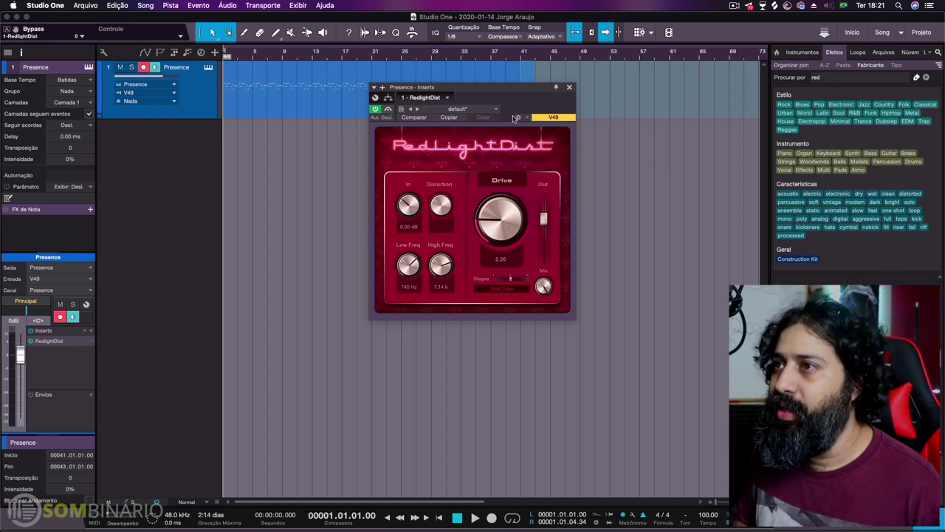
Step: Create a Bypass automation envelope for RedlightDist on the Presence track, switch bypass on at bar 3, and play it back
left_click(518, 118)
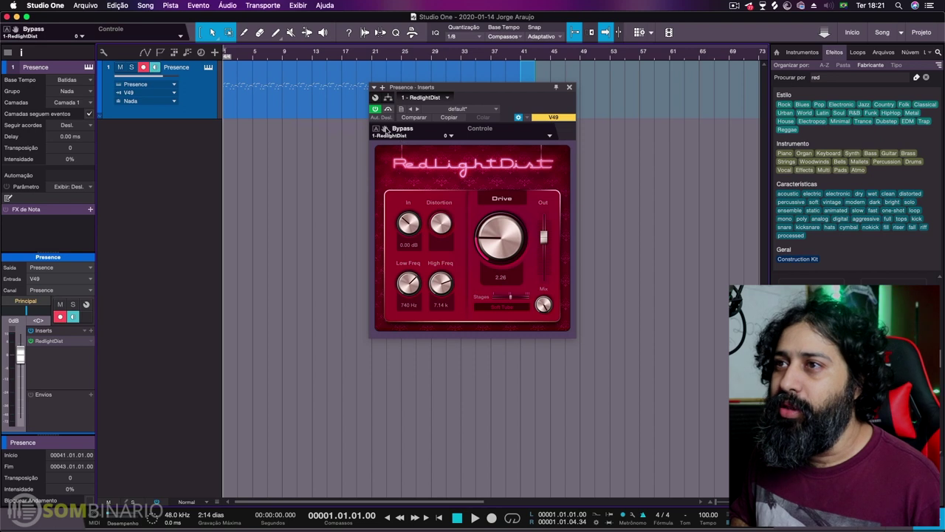
left_click_drag(385, 130, 328, 113)
left_click(239, 117)
left_click_drag(247, 120, 246, 93)
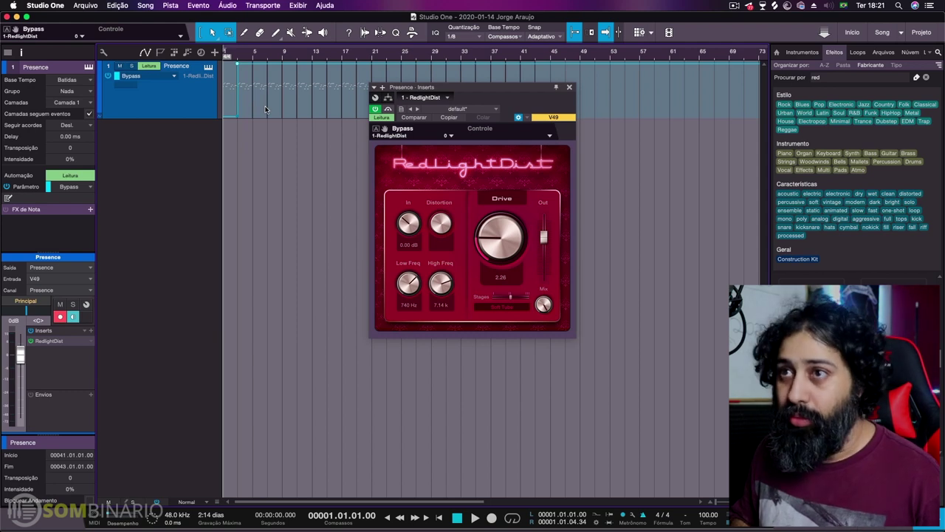
key("space")
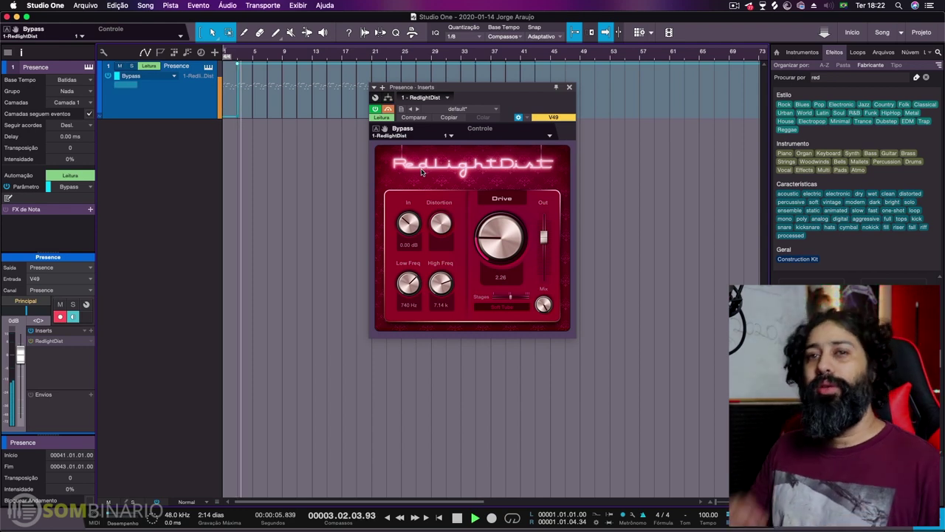
key("space")
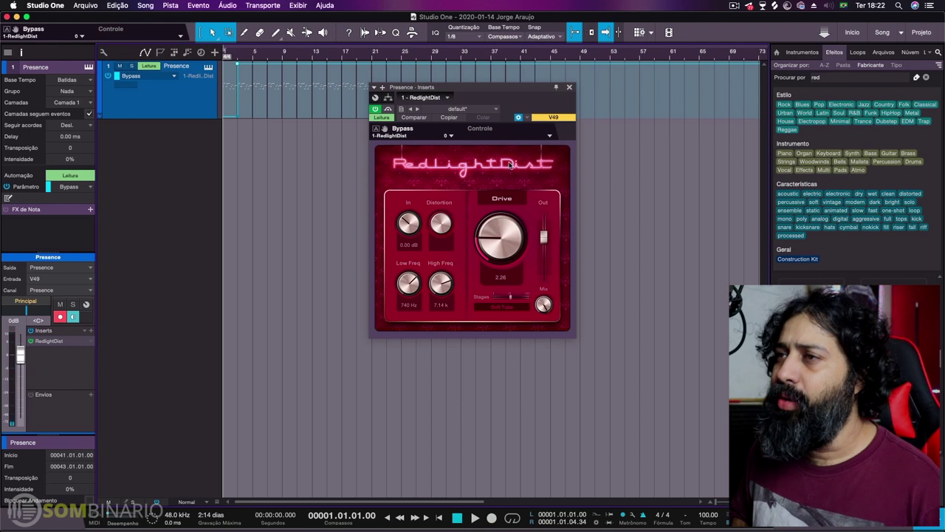
Step: Close the RedlightDist editor and play back the guitar with its bypass automation
left_click(569, 88)
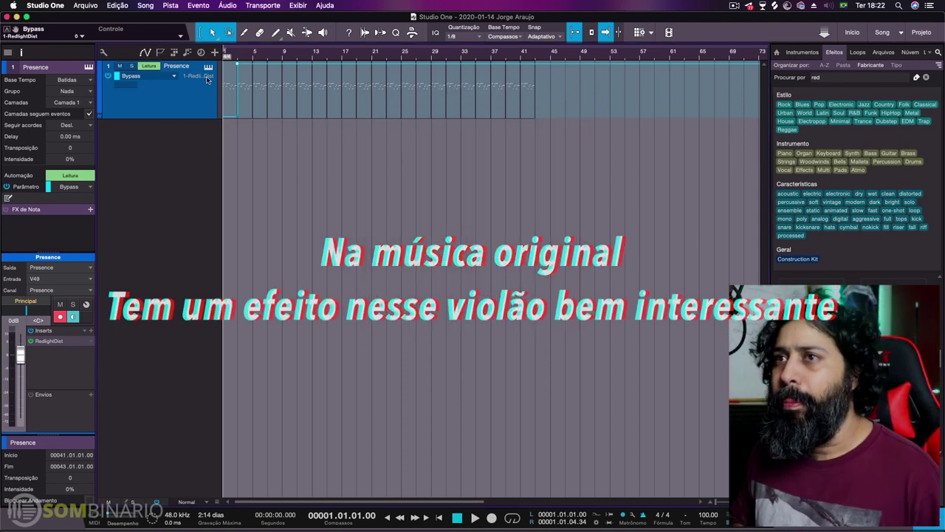
key("space")
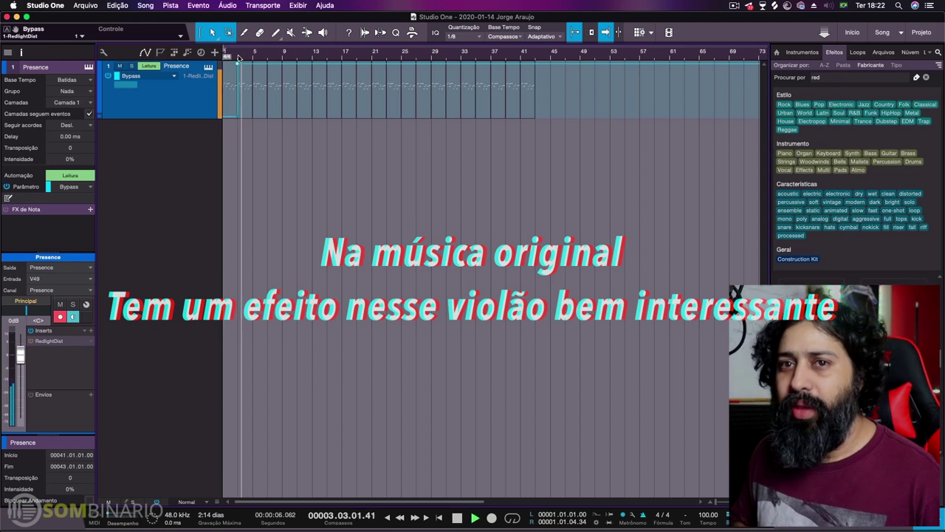
key("space")
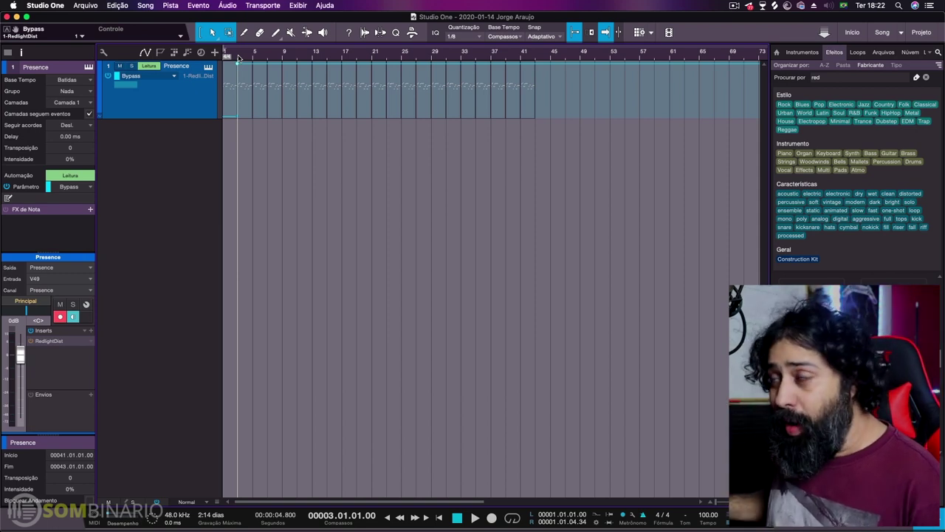
Step: Search the effects for "melda" and add MRhythmizer from the favourites as a send effect on the Presence channel
left_click(846, 76)
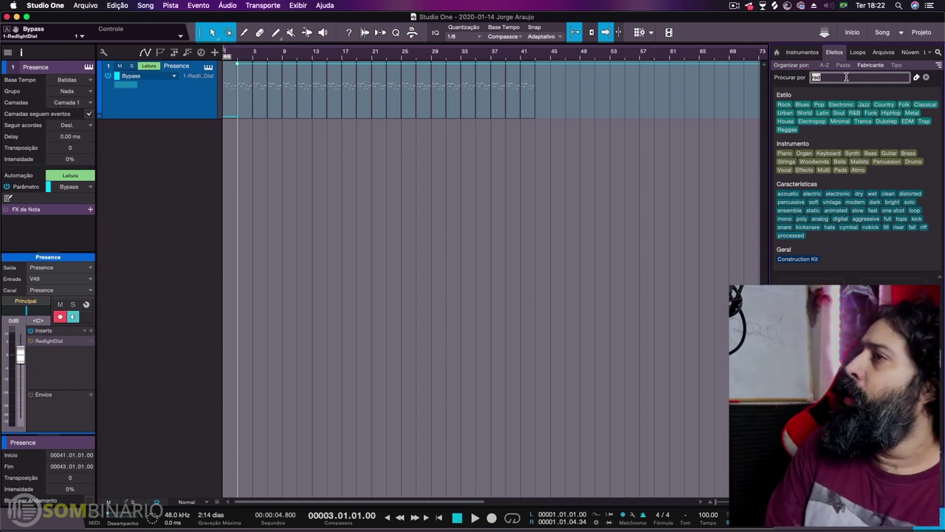
type("melda")
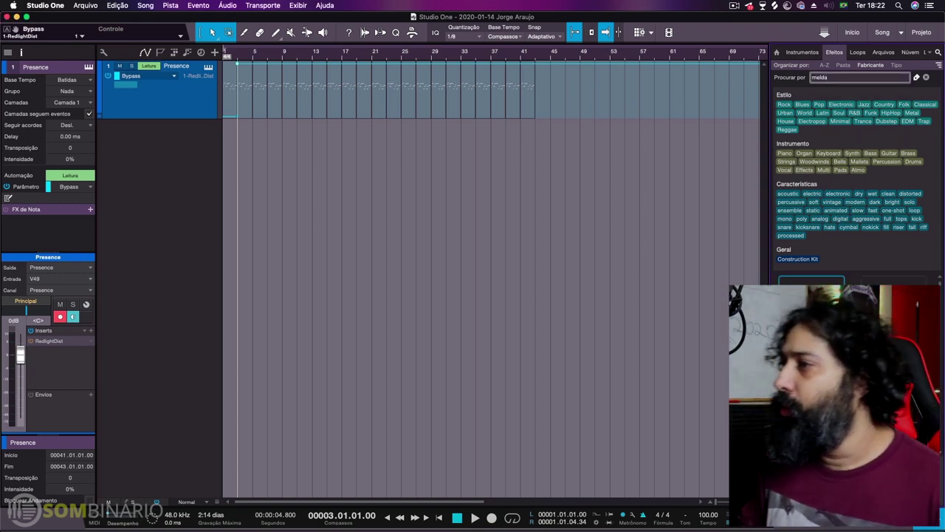
key("Return")
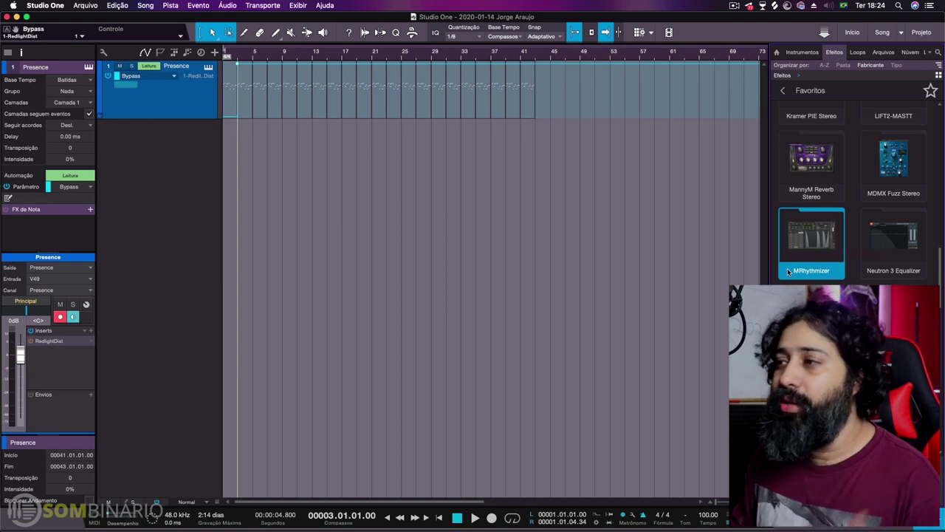
left_click(897, 528)
left_click_drag(813, 284, 308, 352)
left_click_drag(685, 91, 528, 76)
Step: Load the Scratching and Glitching preset in MRhythmizer
left_click(551, 113)
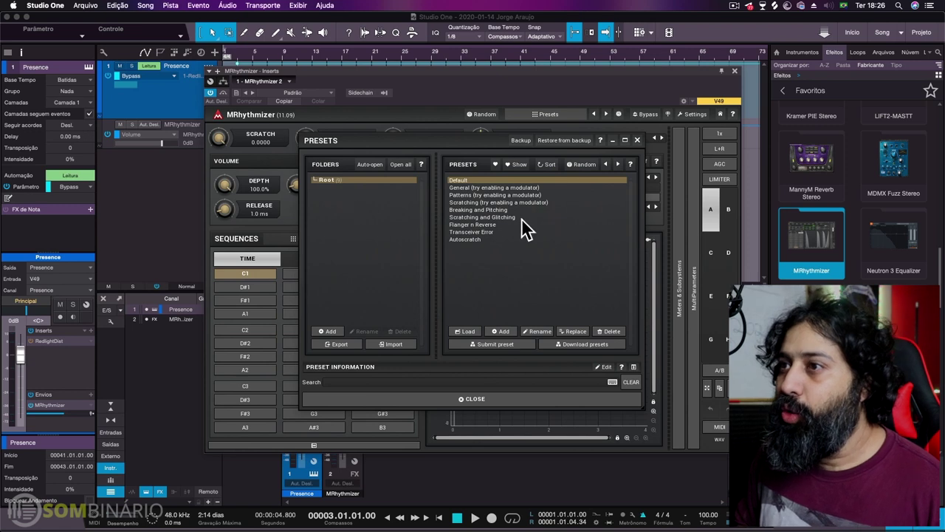
left_click(505, 218)
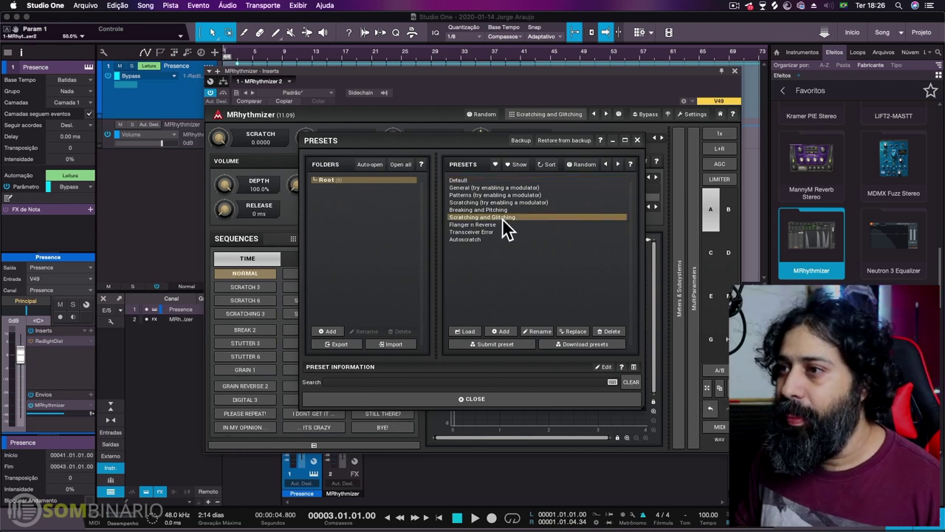
left_click(443, 399)
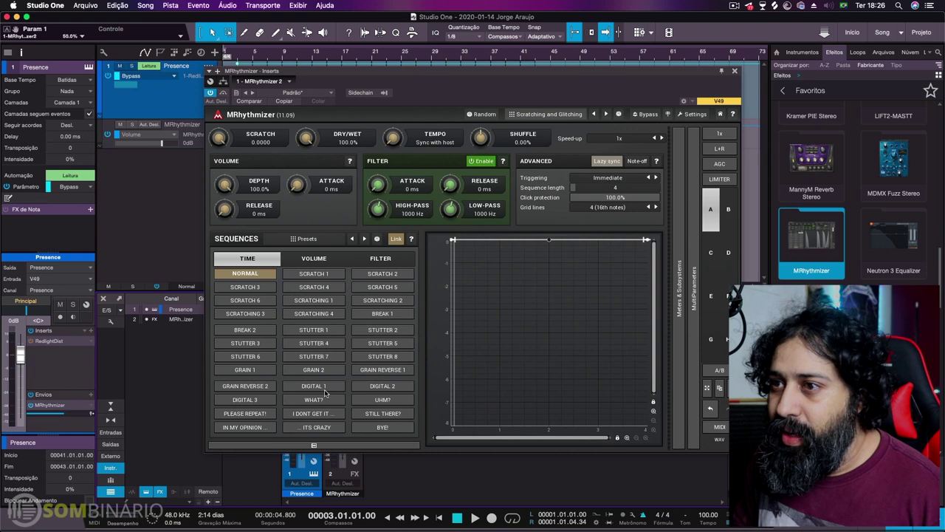
Step: Load MRhythmizer's General sequence preset, choose the Vinyl Stop time sequence and listen to it
left_click(307, 240)
left_click(504, 183)
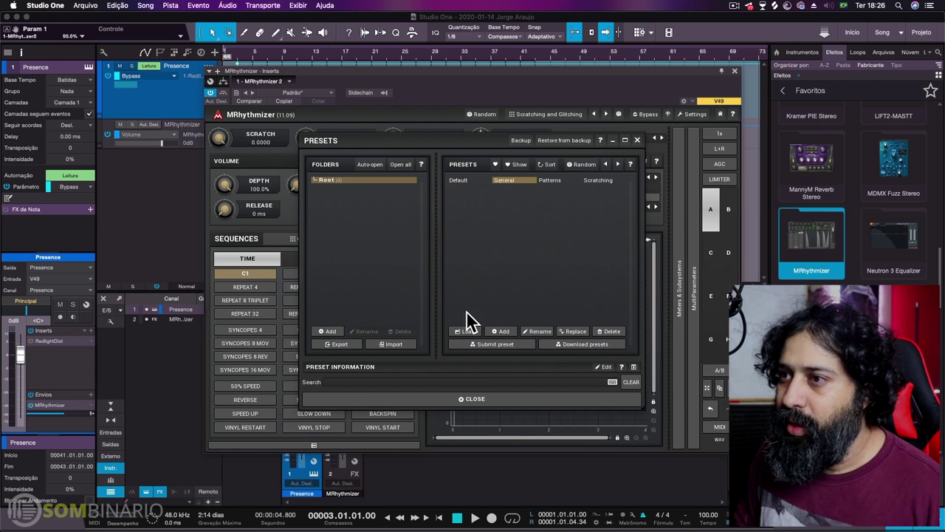
left_click(429, 402)
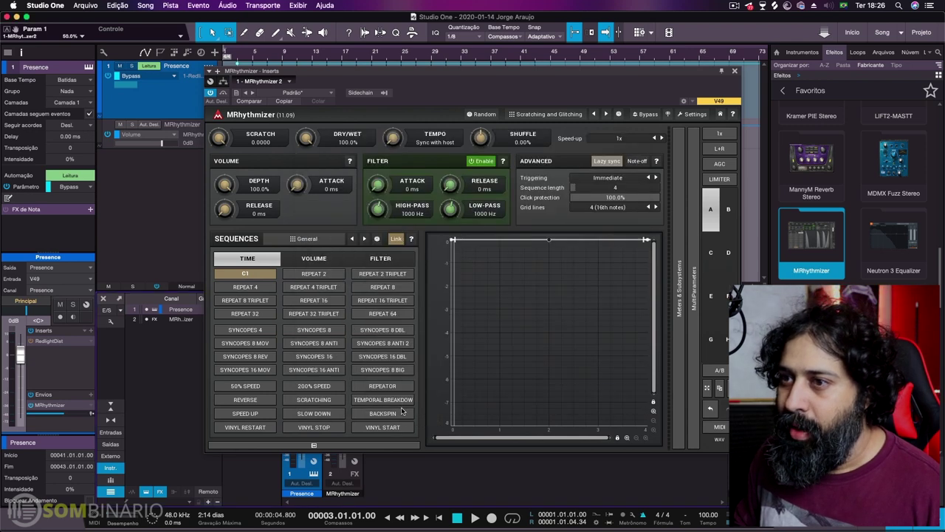
left_click(310, 426)
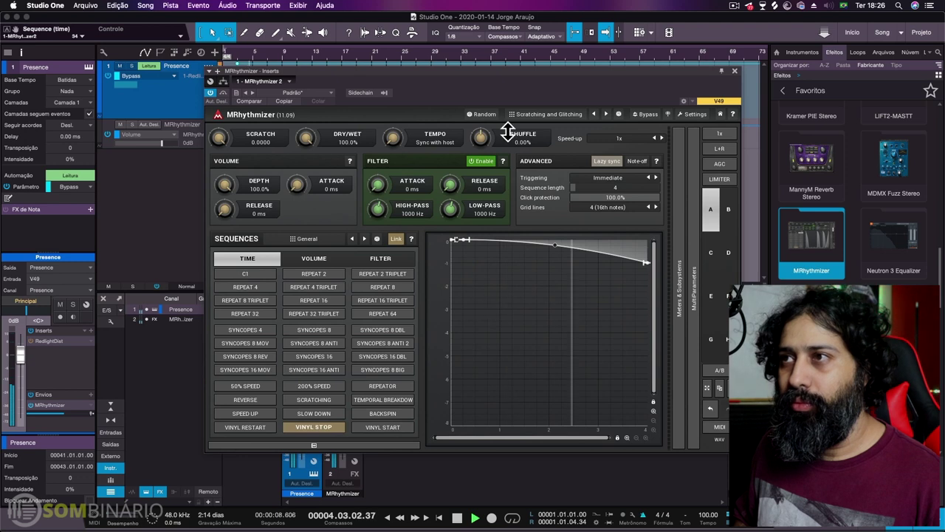
key("space")
Step: Enlarge the mixer and lower the Presence channel's MRhythmizer send level to -16.4 dB during playback
left_click_drag(495, 92, 633, 90)
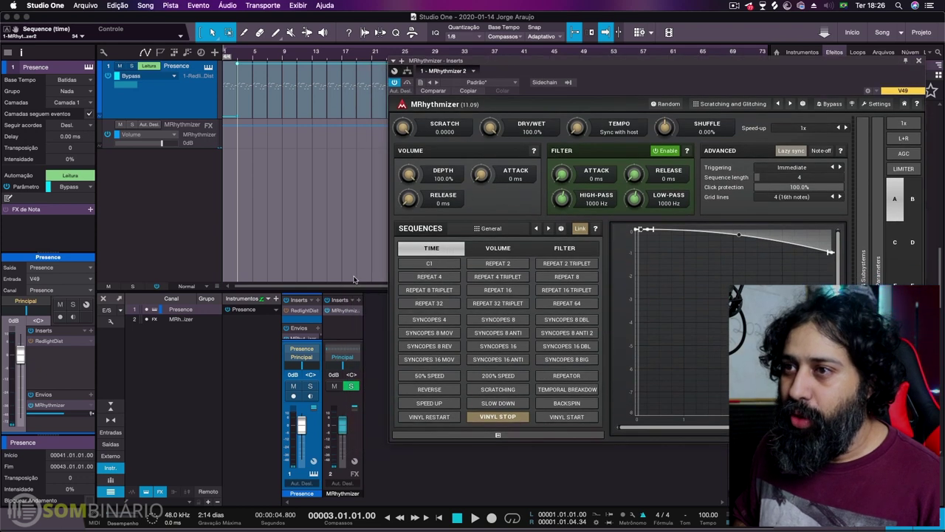
left_click_drag(343, 292, 343, 230)
left_click_drag(311, 263, 308, 264)
key("space")
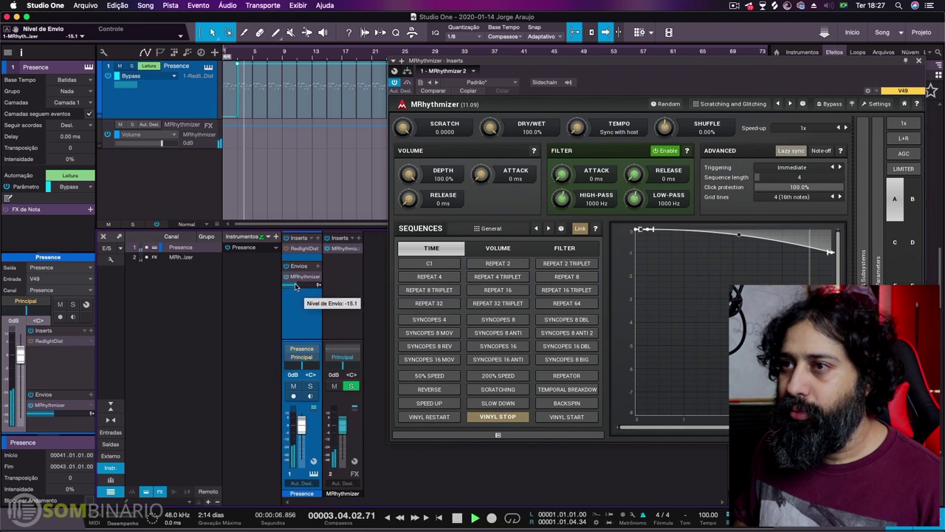
scroll(295, 287, "down", 3)
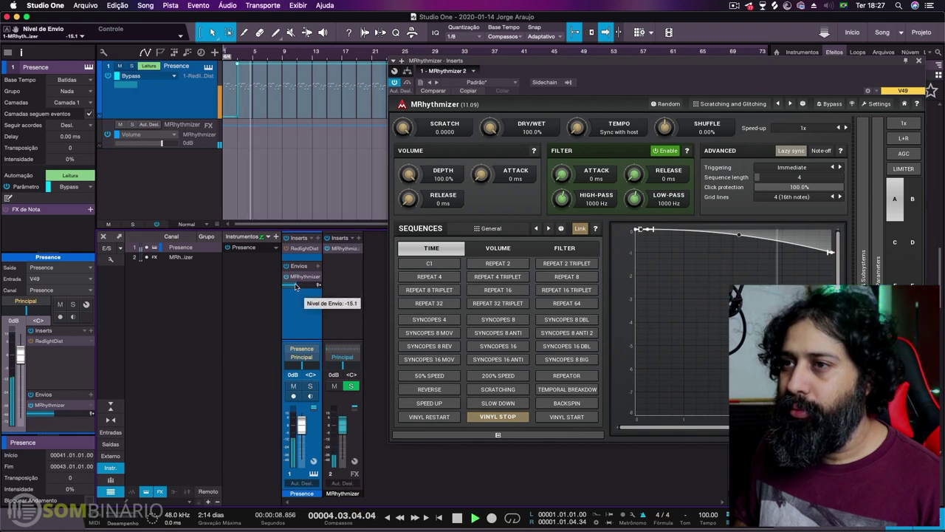
key("space")
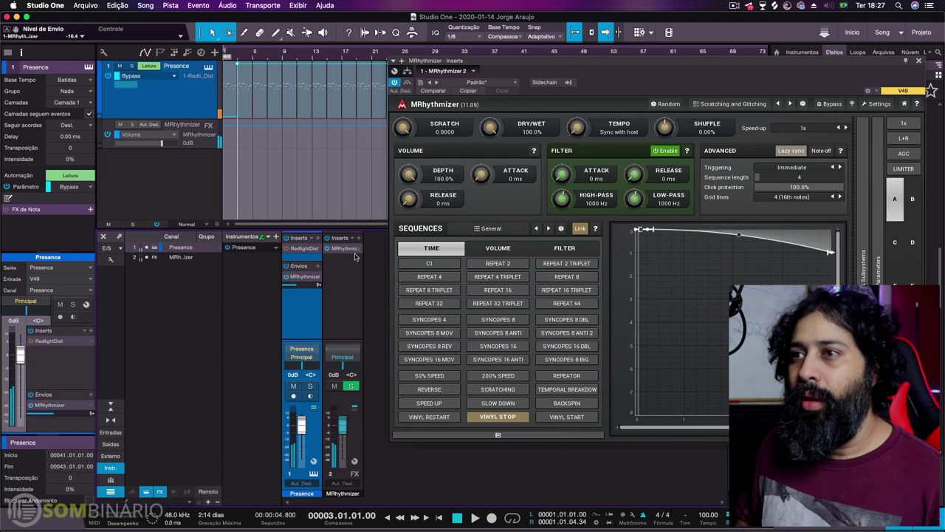
Step: Search for "red" and insert RedlightDist after MRhythmizer on the MRhythmizer FX channel
left_click(359, 238)
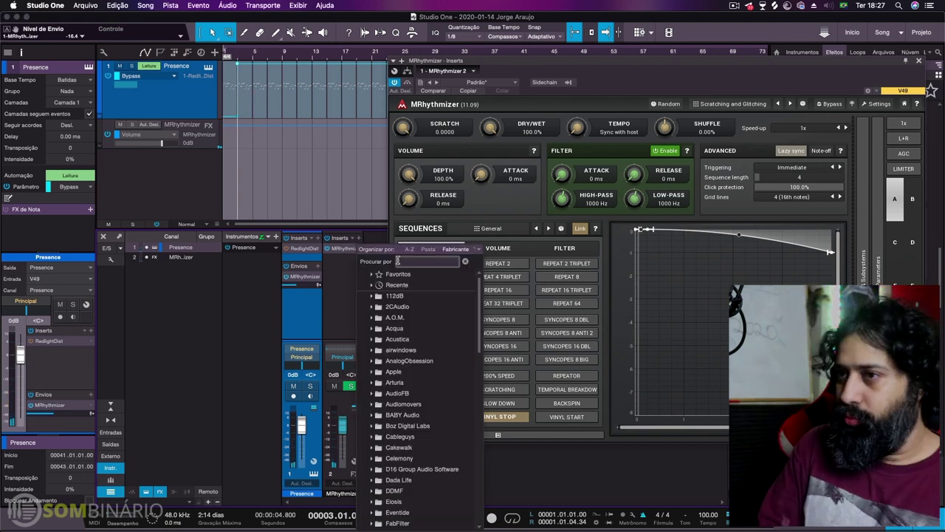
type("red")
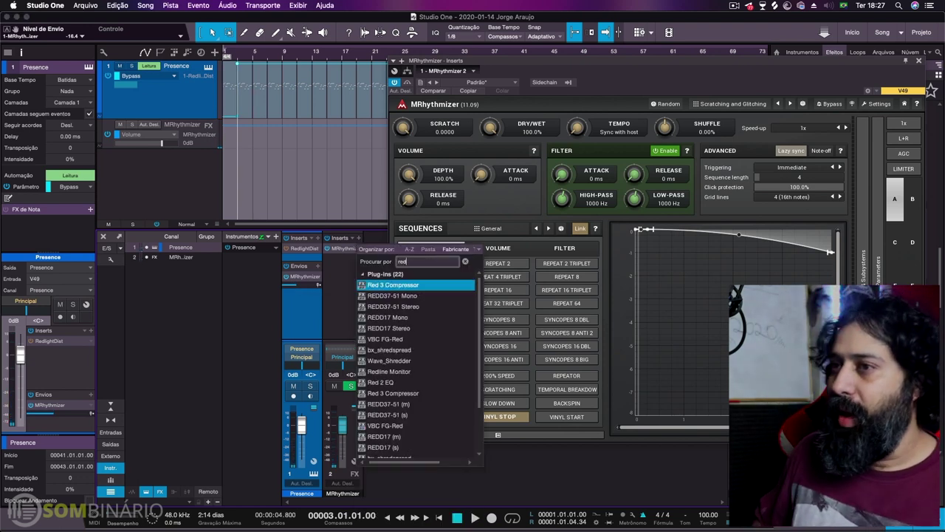
key("Return")
Step: Set the FX channel's RedlightDist Drive to 3.96 and output gain to -8.47 dB while playing the guitar
key("space")
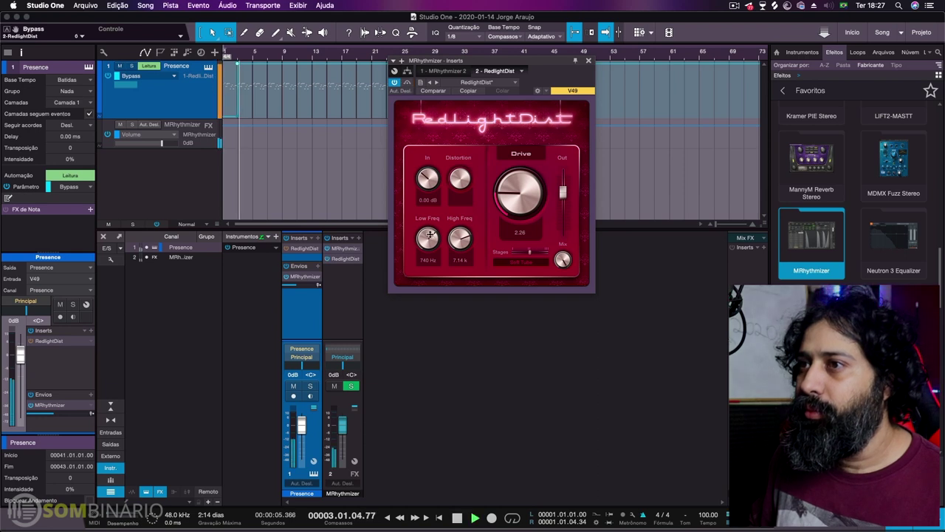
left_click_drag(427, 233, 426, 236)
left_click_drag(520, 207, 562, 203)
key("space")
Step: Search for "loop" and insert Looperator after RedlightDist on the MRhythmizer FX channel
left_click(359, 238)
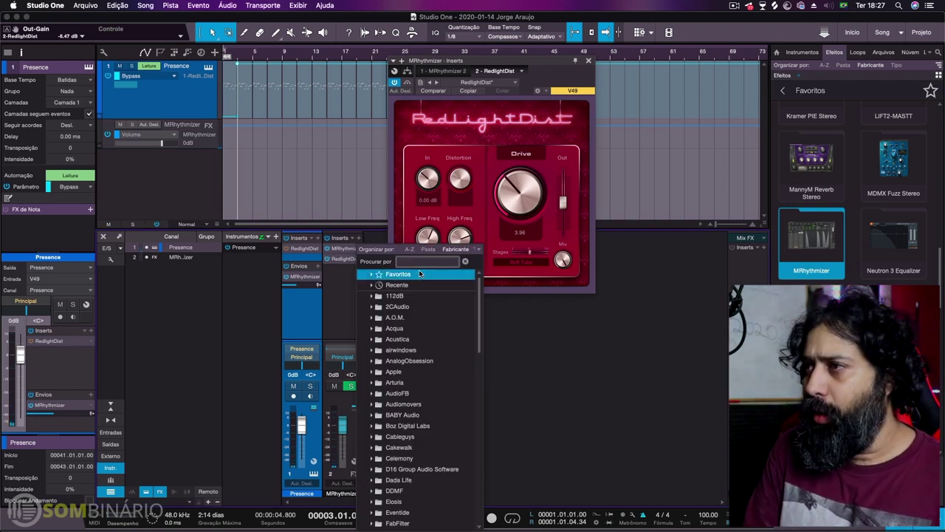
type("loop")
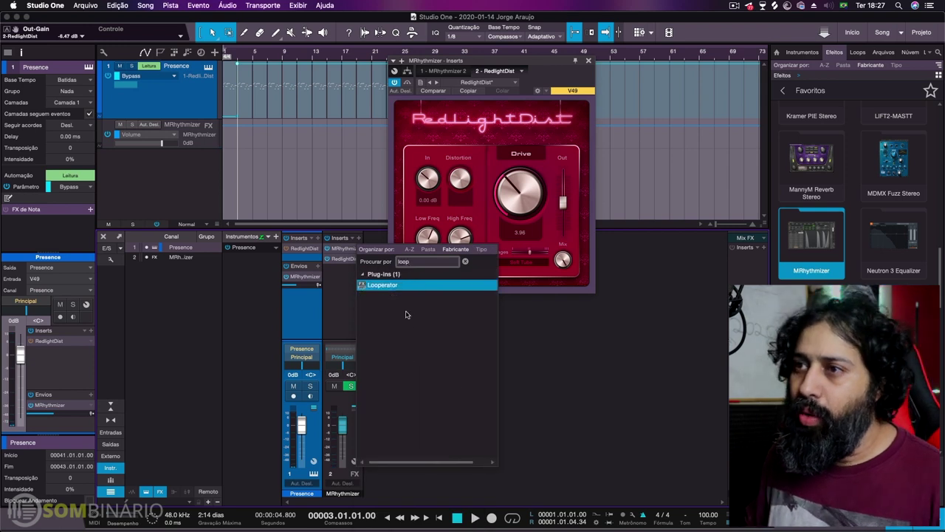
left_click(403, 286)
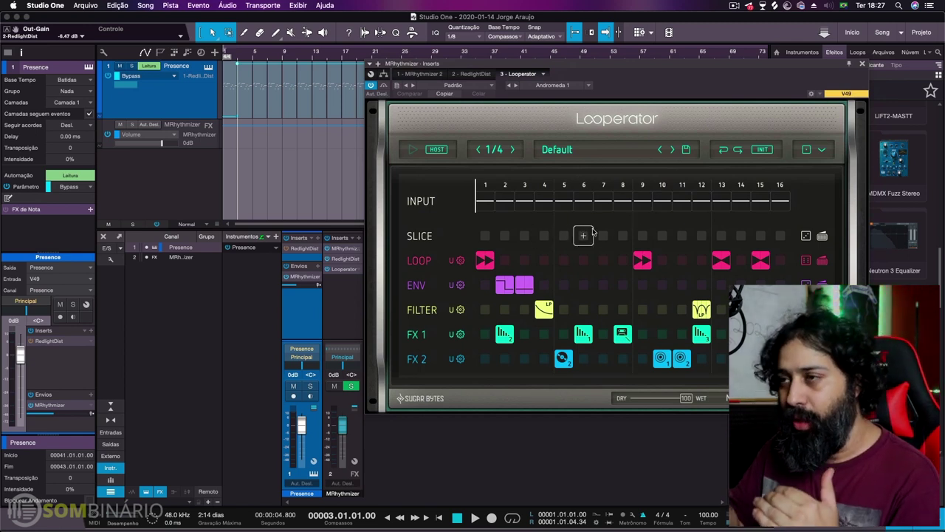
Step: Load Looperator's Muddy Monday preset and listen to it briefly with the guitar
left_click(566, 155)
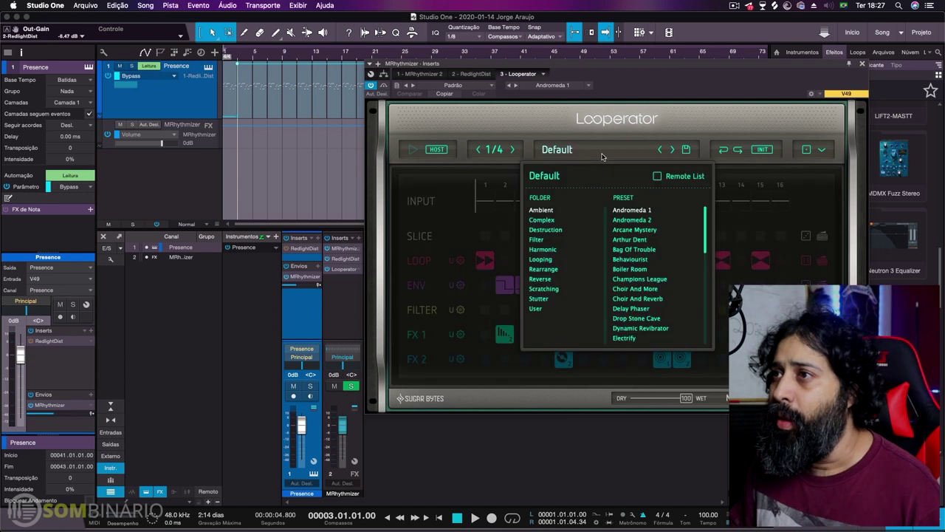
left_click(629, 127)
left_click(671, 149)
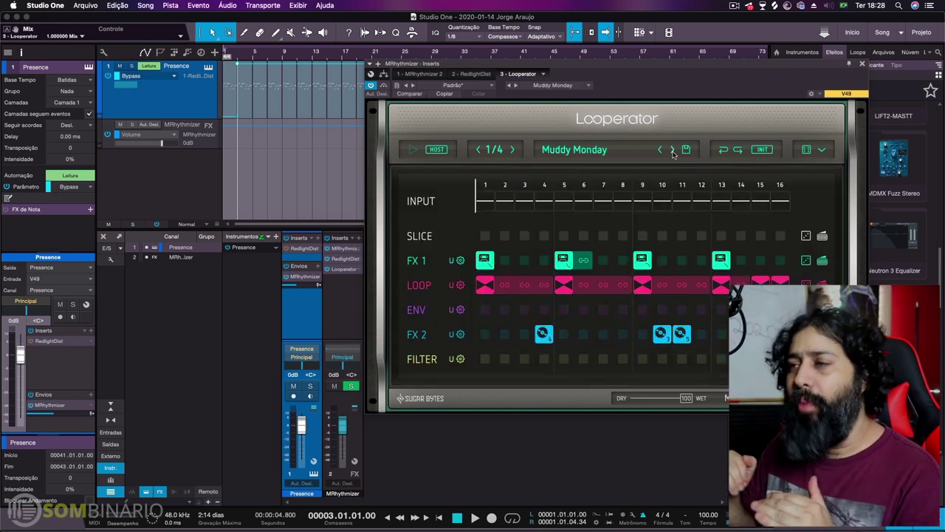
key("space")
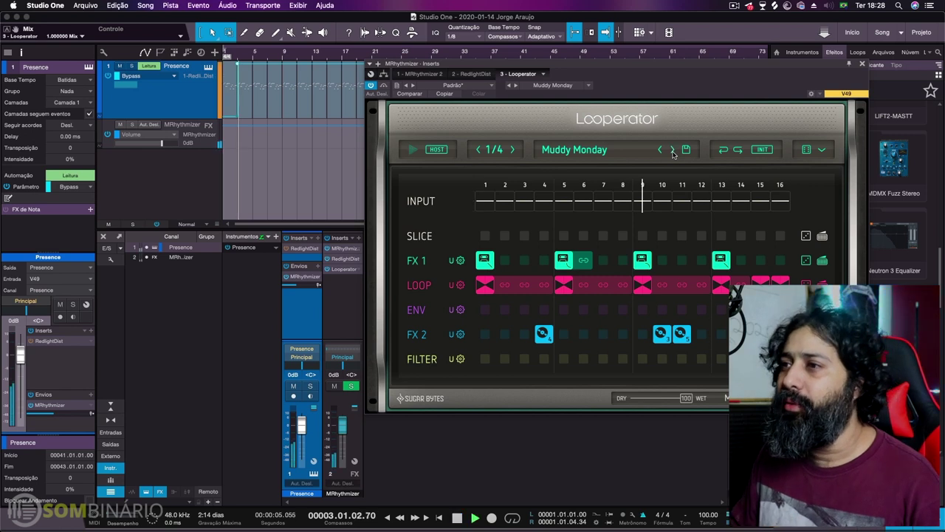
key("space")
Step: Delete the FX 2 blocks at steps 4, 10 and 11 of the Looperator pattern
left_click(668, 336)
left_click(668, 336)
left_click(682, 333)
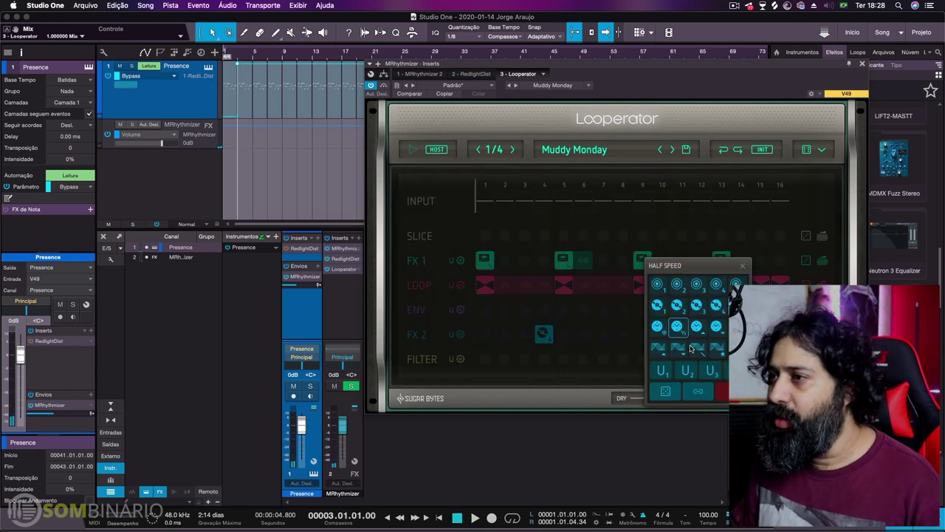
left_click(720, 390)
left_click(544, 334)
left_click(578, 392)
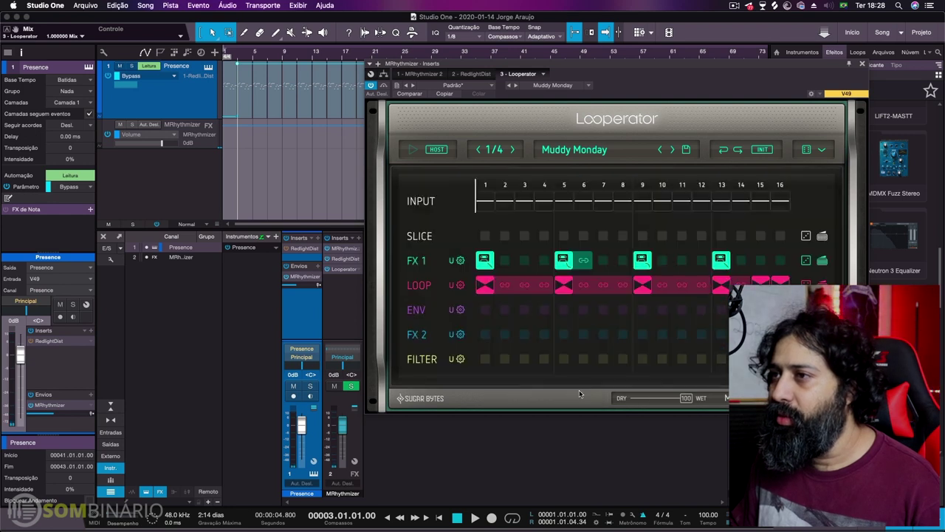
Step: Delete several Loop blocks in Looperator, including those at steps 1 and 5, while auditioning the pattern
key("space")
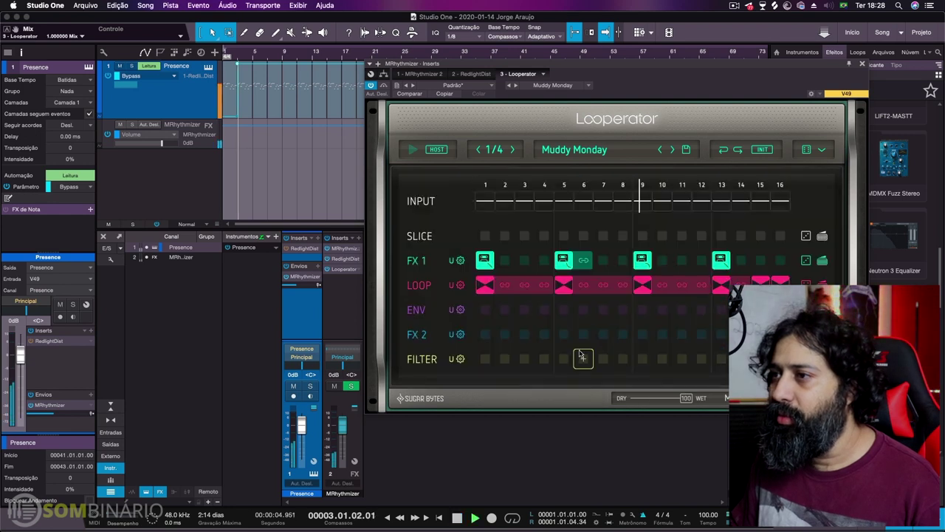
left_click(680, 309)
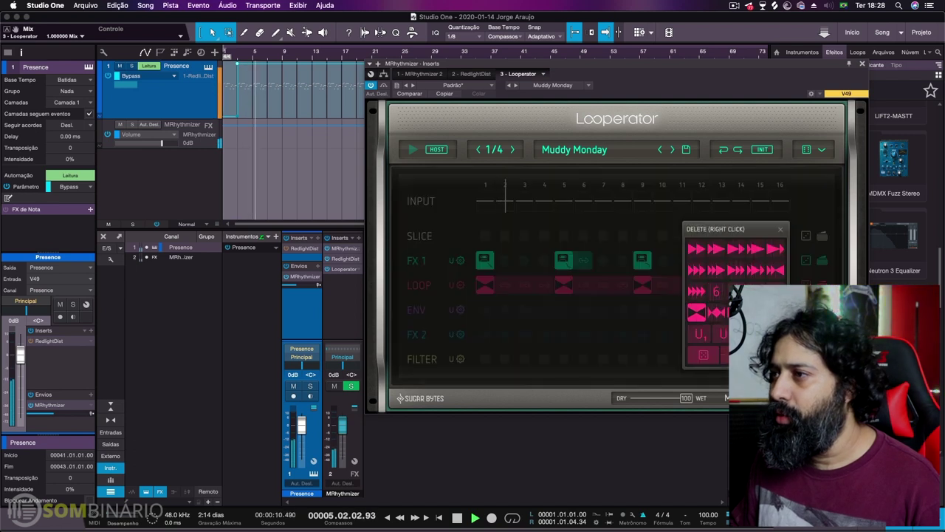
left_click(484, 285)
left_click(519, 308)
left_click(565, 286)
left_click(597, 332)
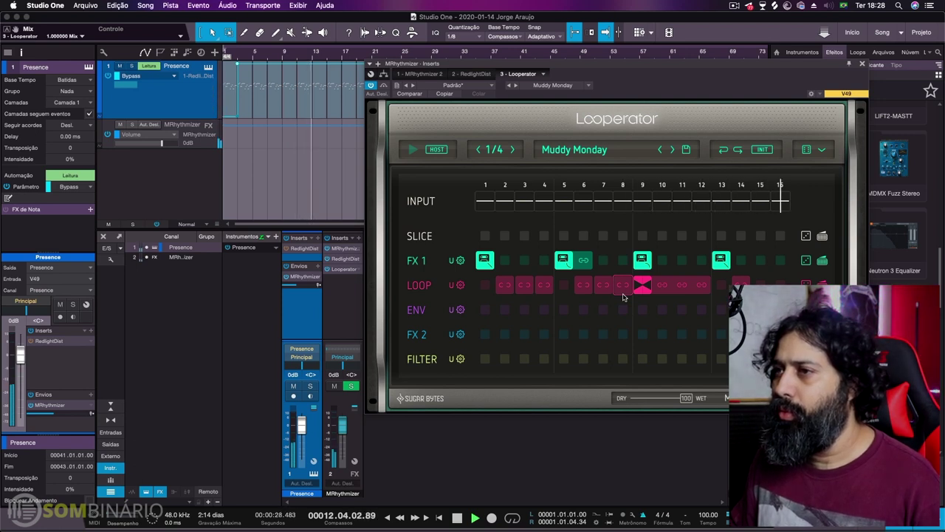
key("space")
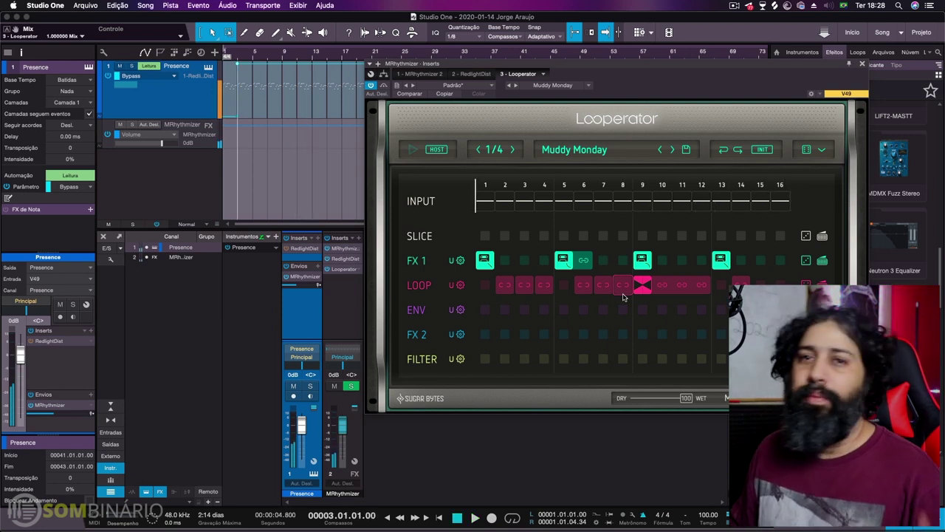
Step: Close the Looperator editor and show the instrument browser with its search text cleared
left_click(861, 66)
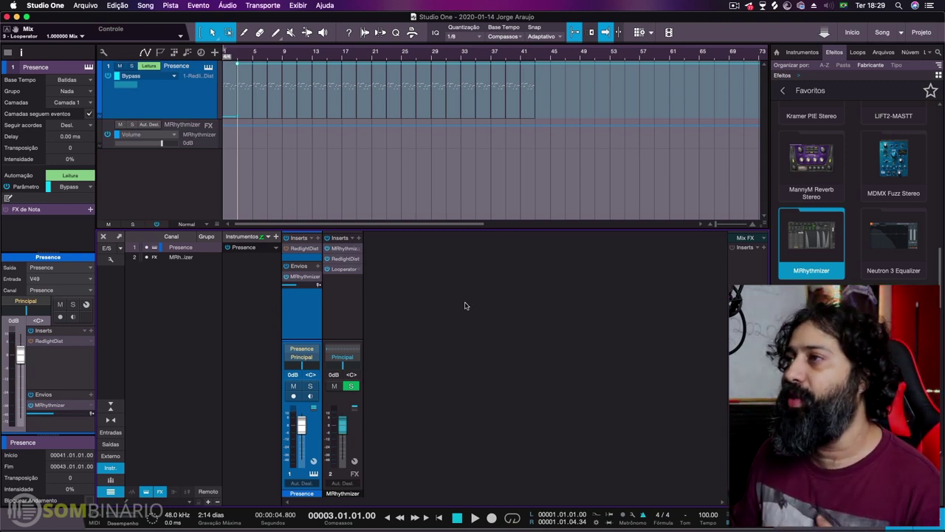
left_click(802, 52)
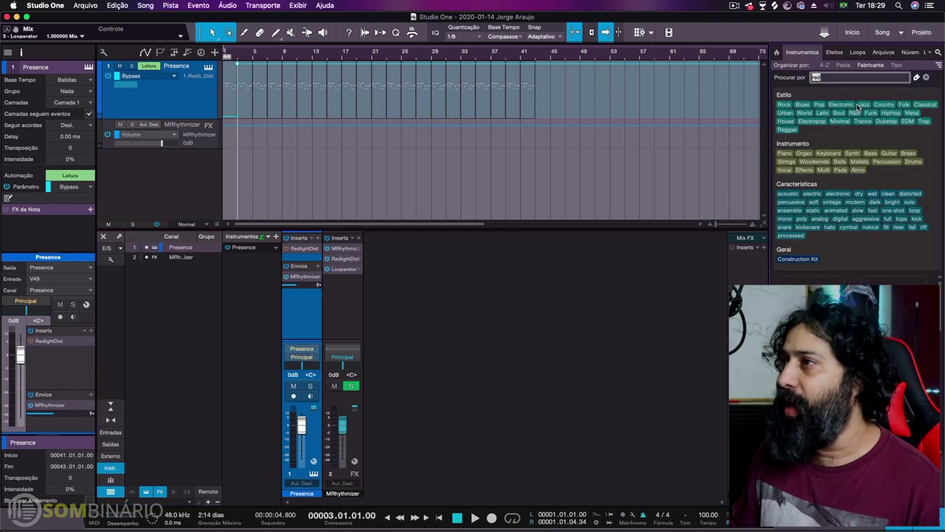
left_click(926, 78)
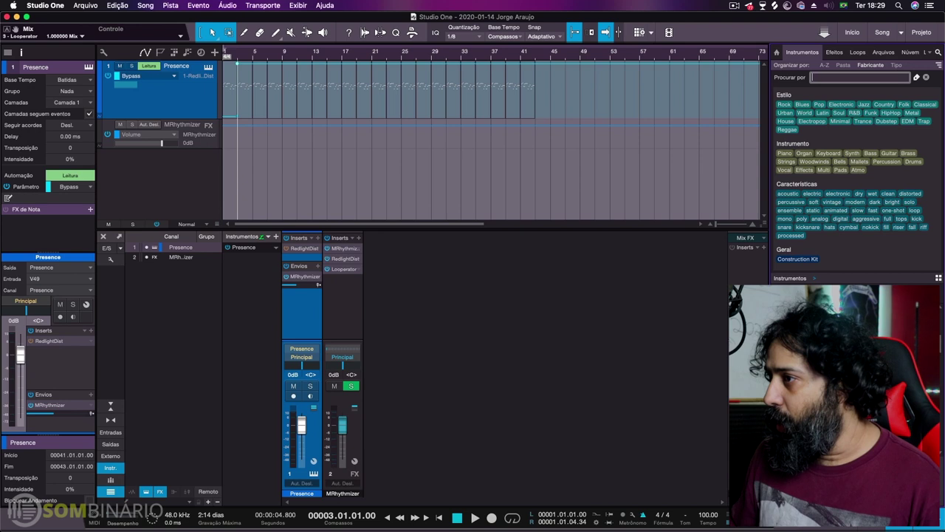
key("Escape")
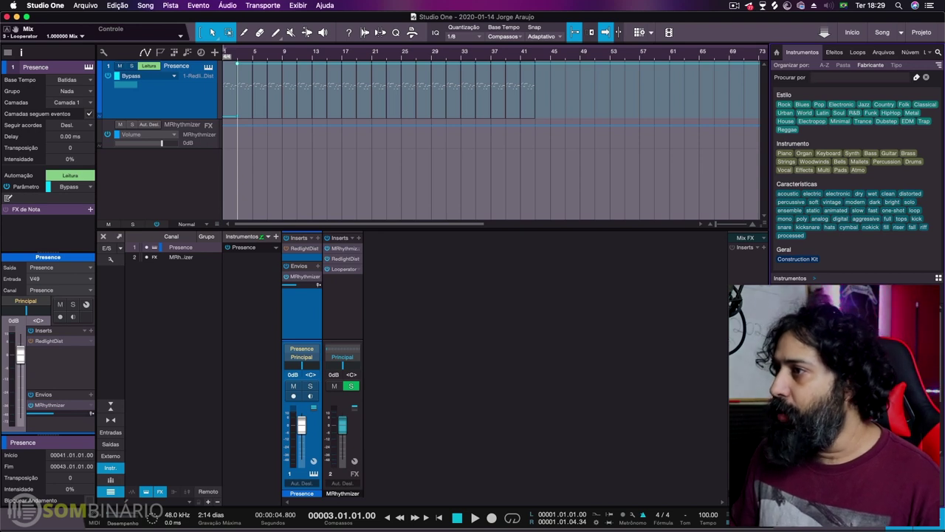
Step: Add an Impact XT instrument track to the song and move its editor clear of the track list
left_click_drag(790, 291, 243, 170)
left_click_drag(487, 101, 498, 99)
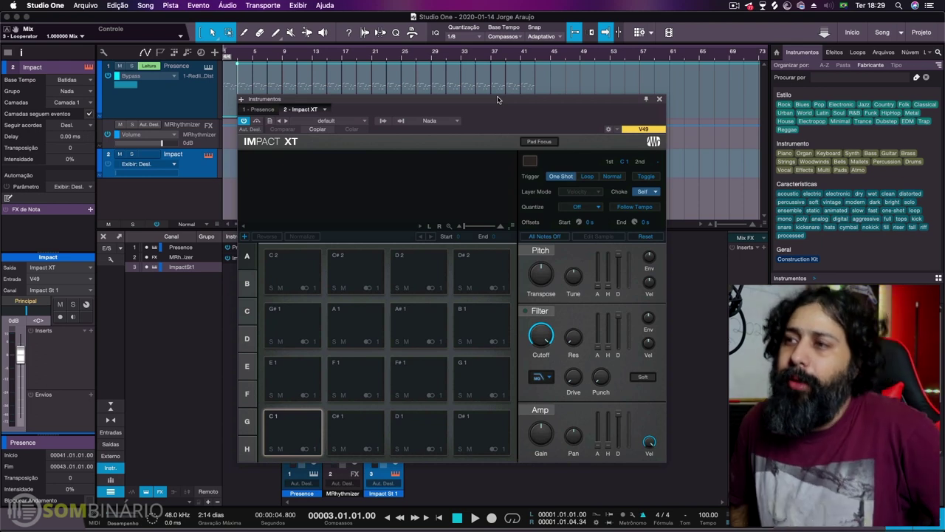
left_click_drag(490, 118, 547, 113)
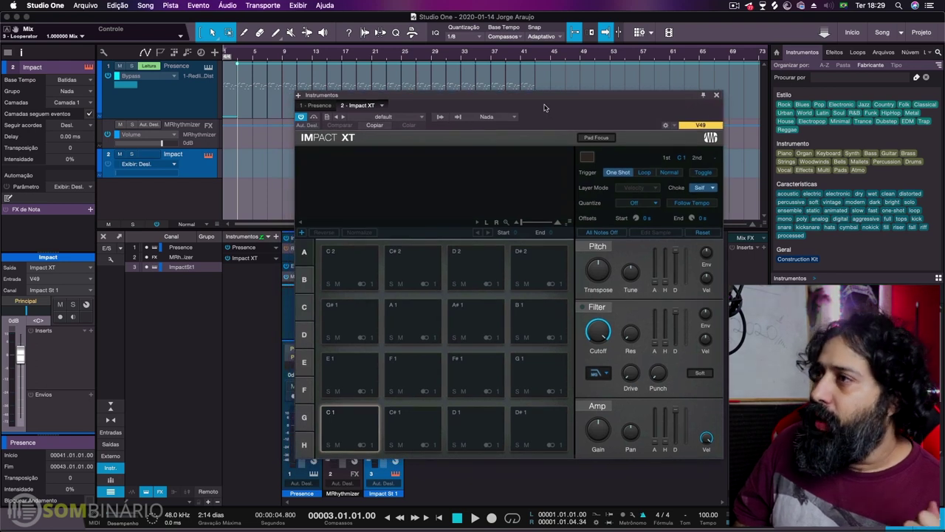
Step: Load Kick G.wav from the A Hit Remake Kenny G Kit folder onto Impact XT's C 1 pad
left_click(879, 54)
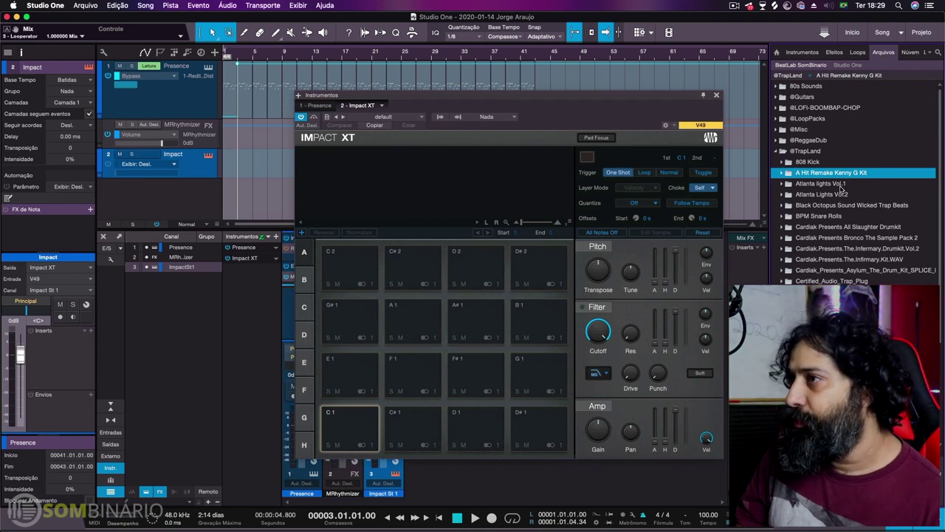
double_click(846, 175)
left_click(820, 194)
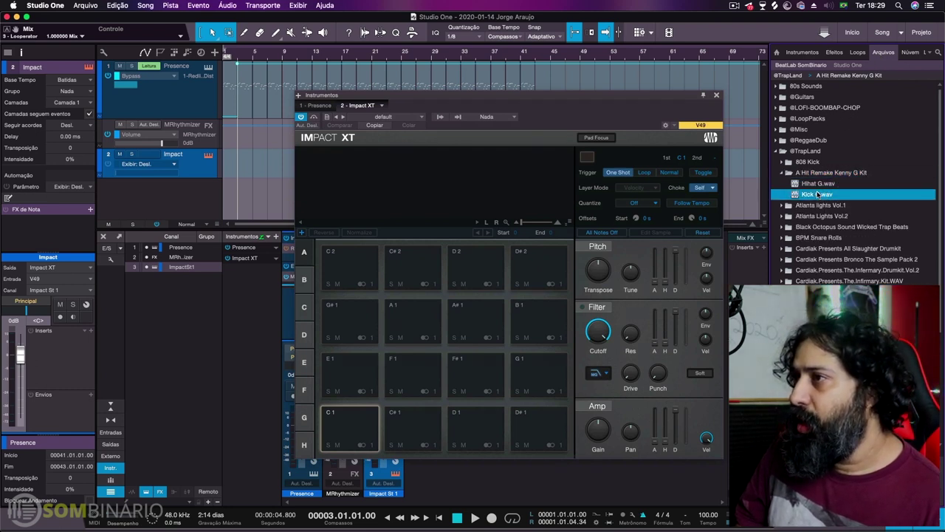
left_click_drag(553, 358, 355, 422)
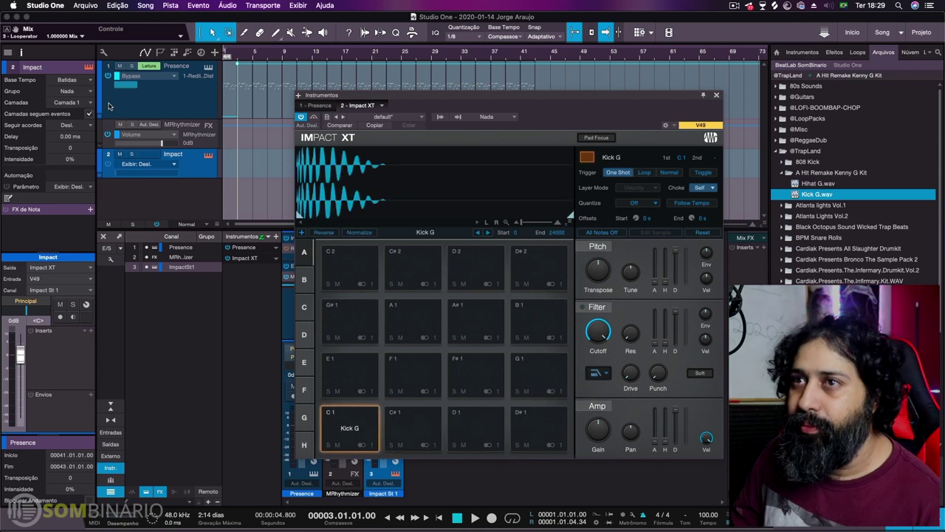
Step: Arm the Impact track with monitoring, and load Hihat G.wav onto pad F# 1
left_click(142, 108)
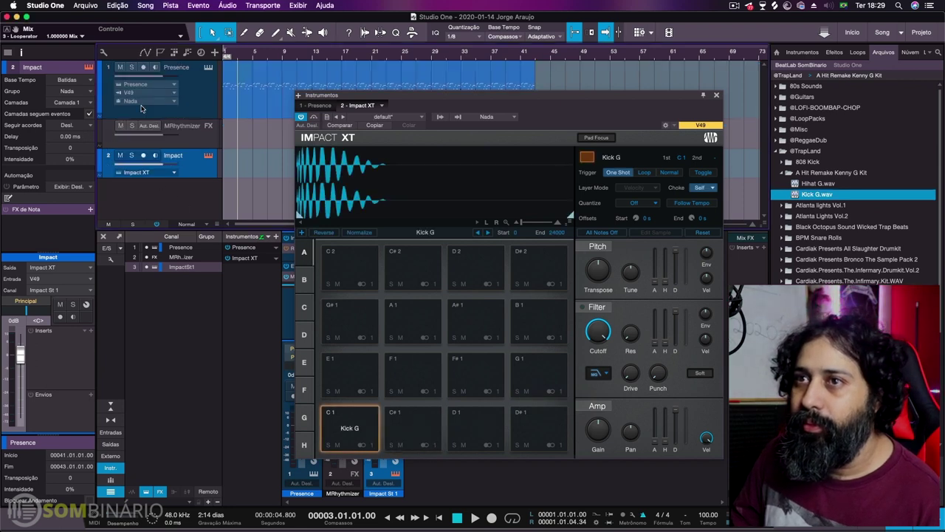
left_click(143, 155)
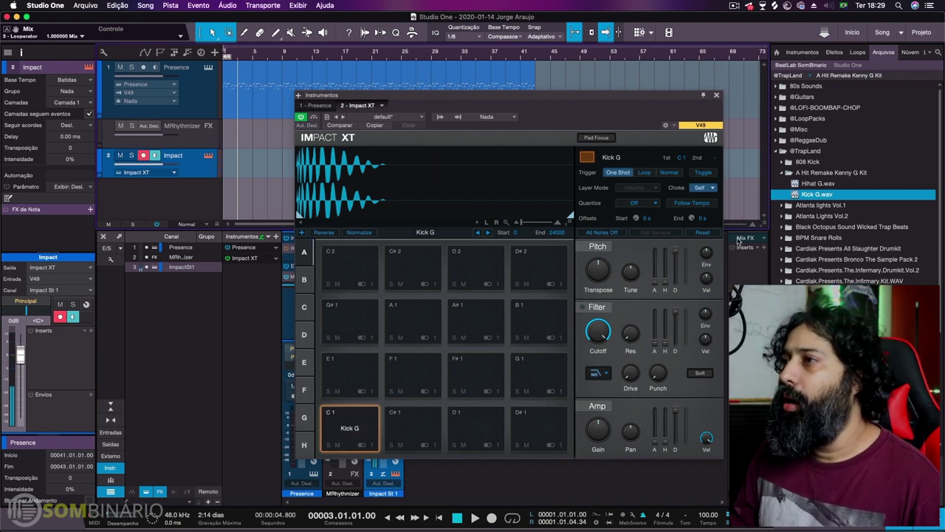
left_click(810, 183)
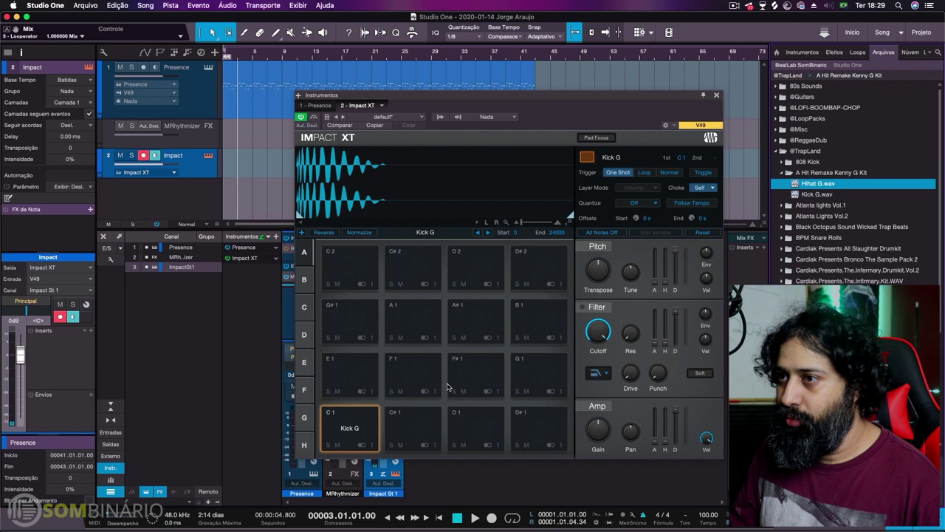
left_click_drag(817, 191, 497, 374)
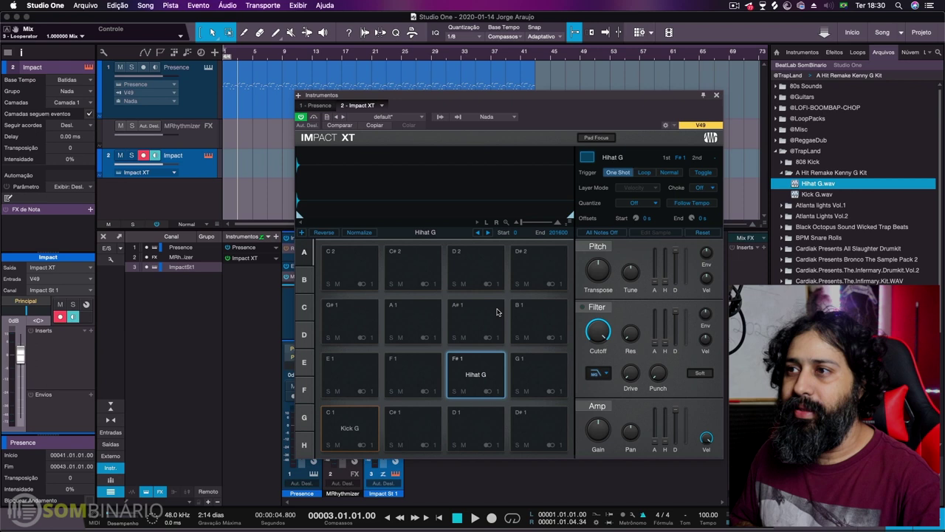
Step: Search the loops for tr707 and load the TR707 Clap 123bpm slices onto pads D# 1, E 1 and F 1
left_click(857, 53)
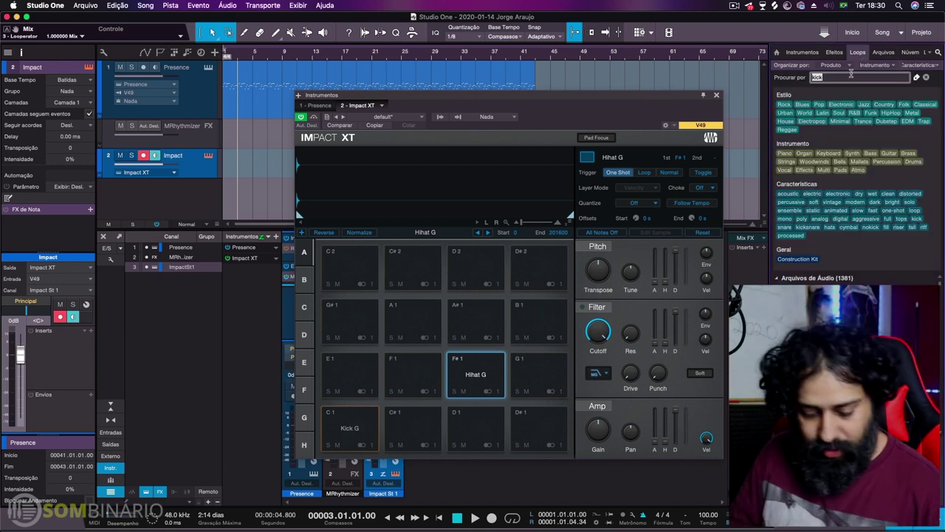
type("tr707")
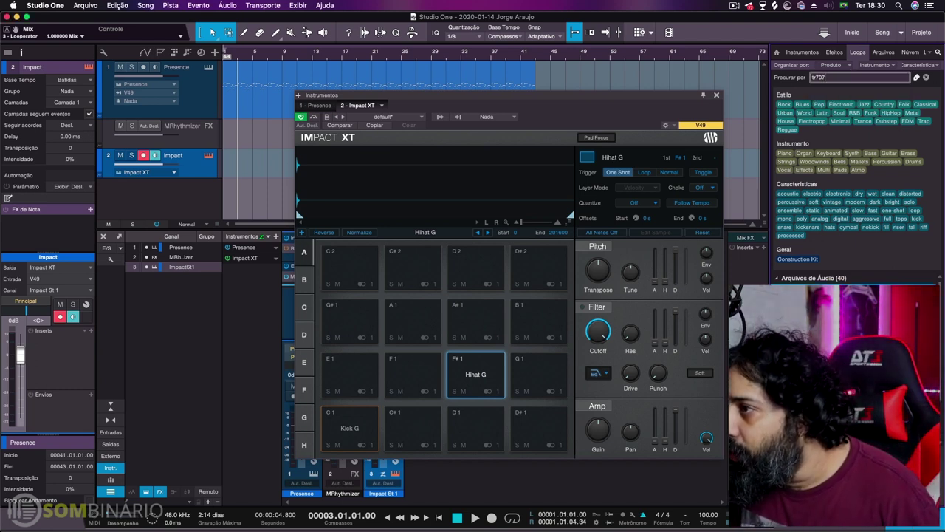
key("Return")
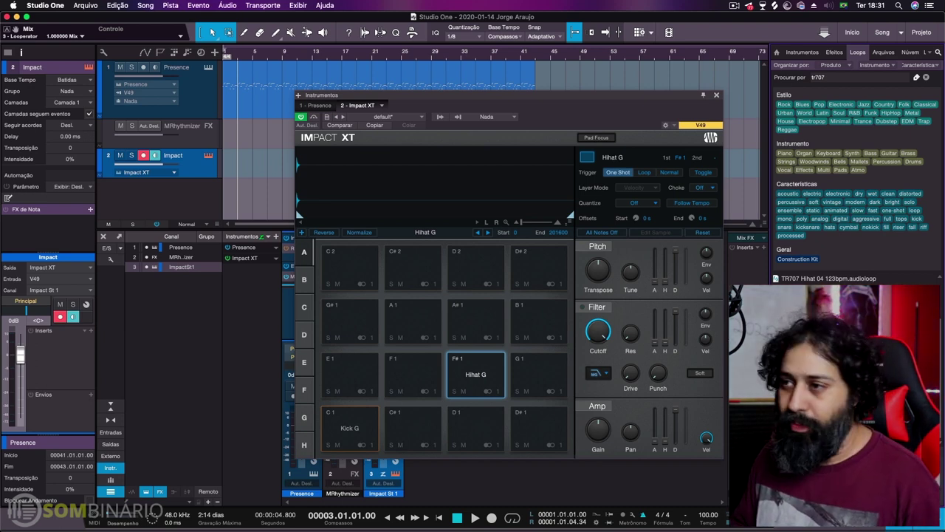
left_click_drag(812, 290, 541, 426)
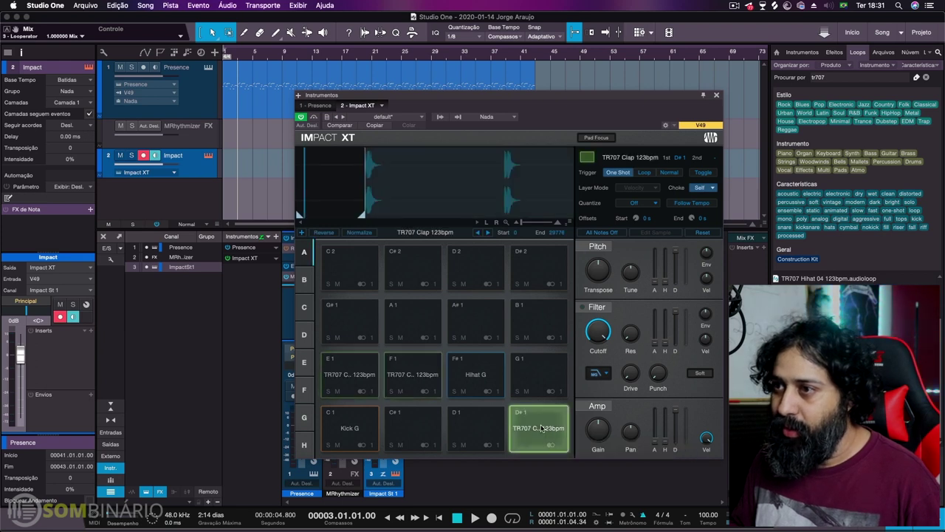
Step: Audition the TR707 Clap slices on pads F 1 and E 1
left_click(423, 377)
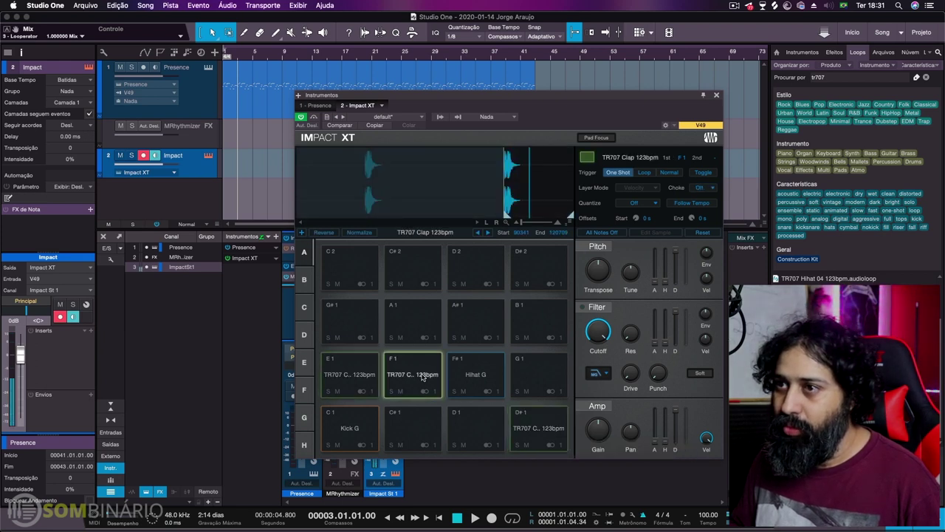
left_click(363, 373)
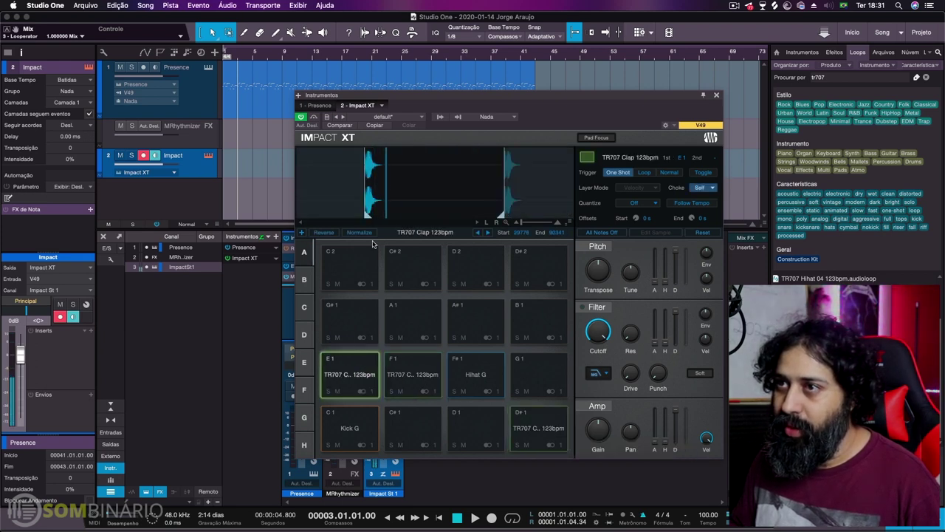
left_click(408, 375)
key("super+Tab")
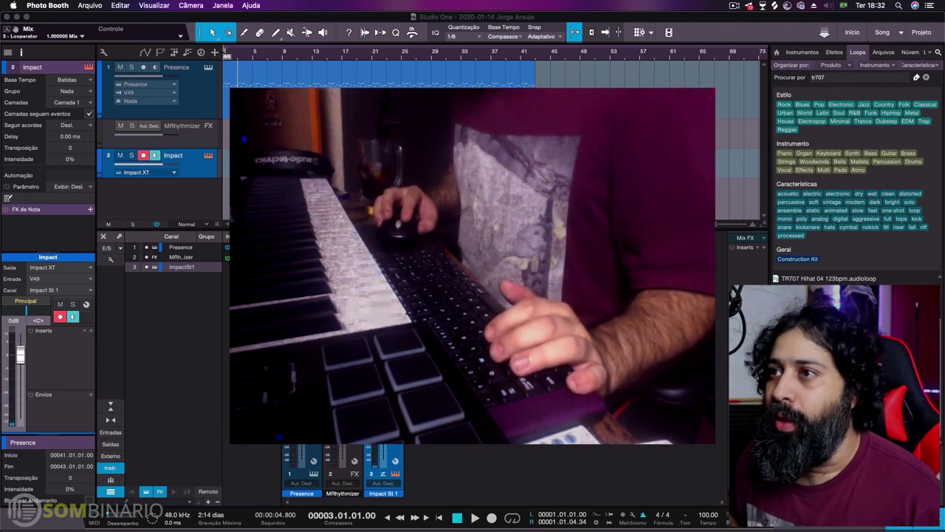
left_click(229, 168)
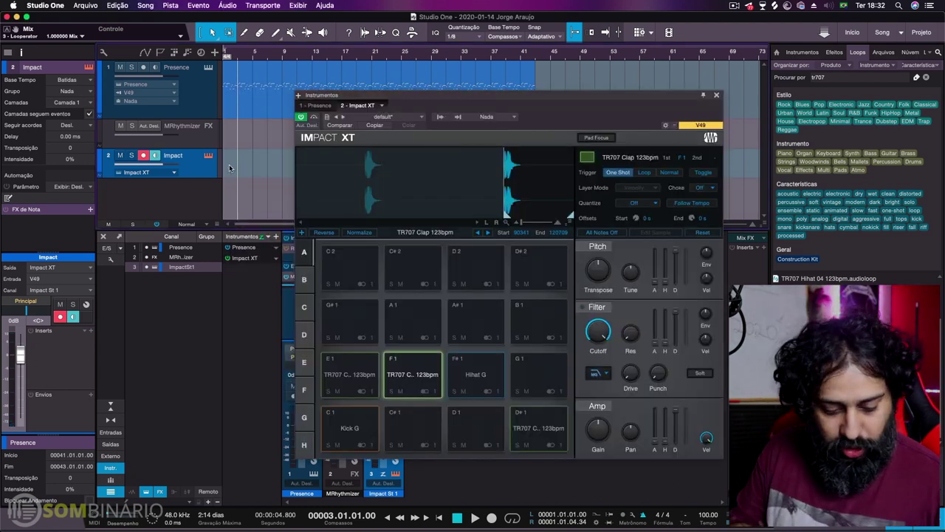
Step: Insert a 16-bar pattern from bar 1 on the Impact track, with the track above MRhythmizer, and open the pattern for editing
key("super+shift+p")
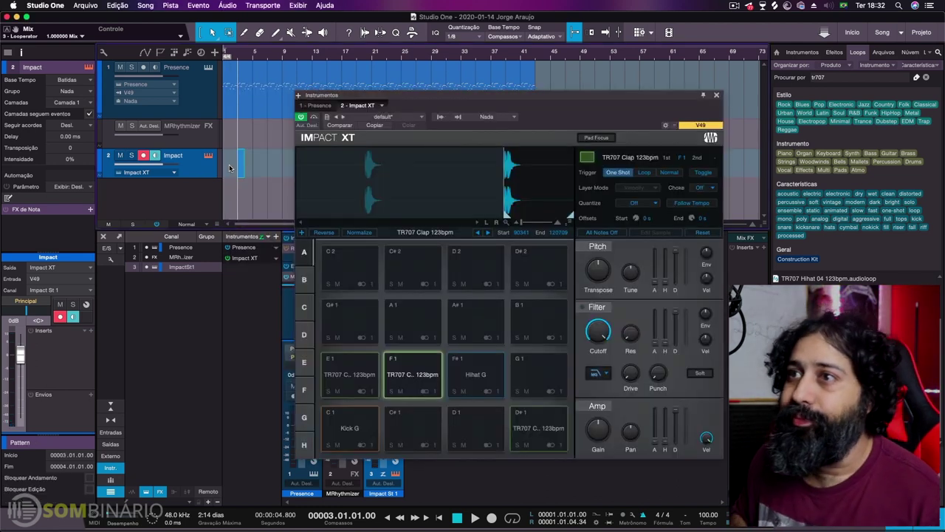
left_click(715, 95)
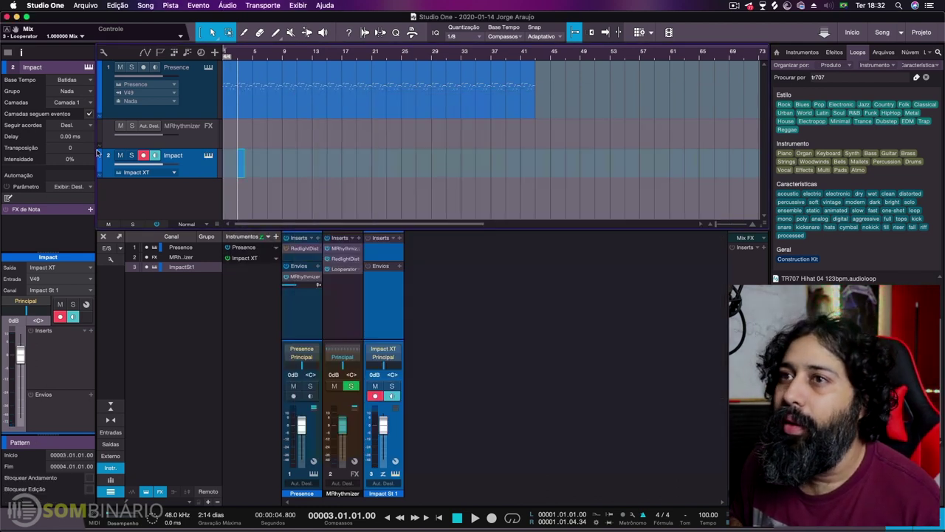
left_click_drag(216, 162, 358, 138)
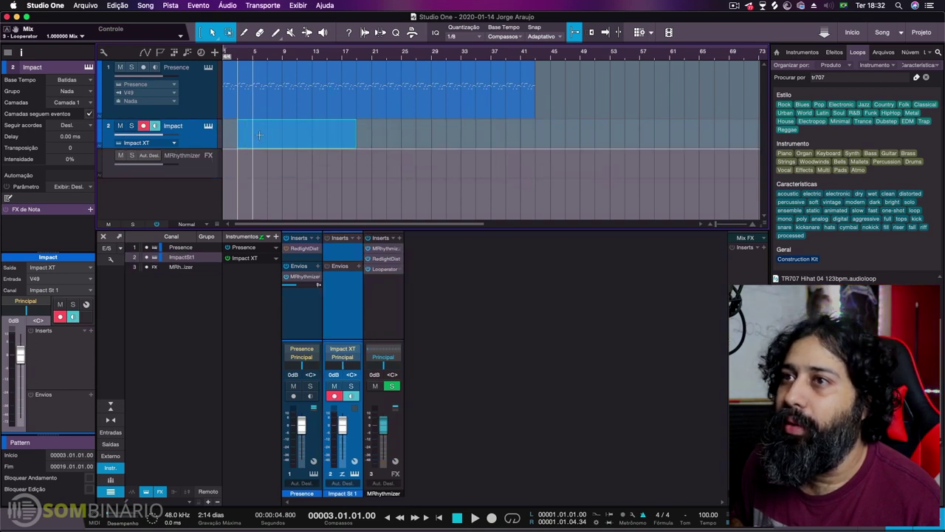
left_click_drag(249, 142, 242, 139)
double_click(242, 139)
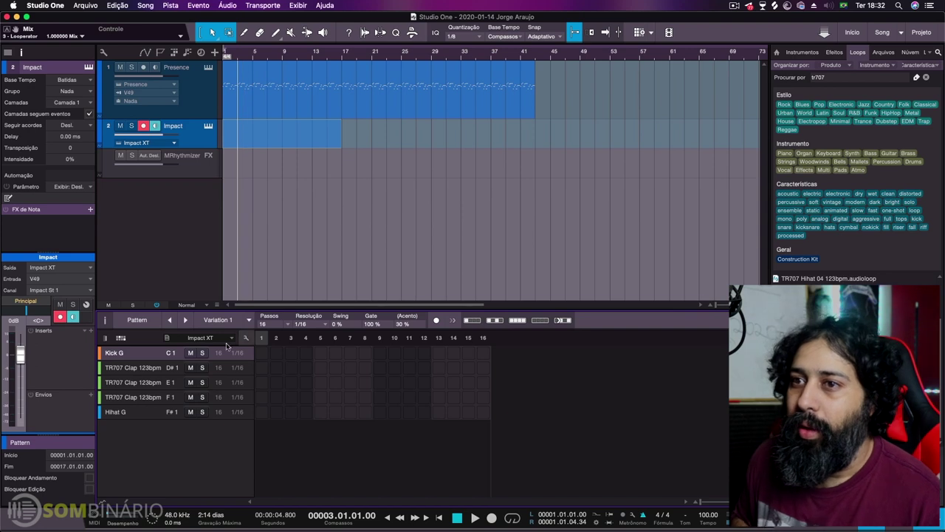
Step: Program Kick G on steps 1, 7 and 11 and the F 1 TR707 Clap on steps 5 and 13 while auditioning the pattern
left_click(262, 353)
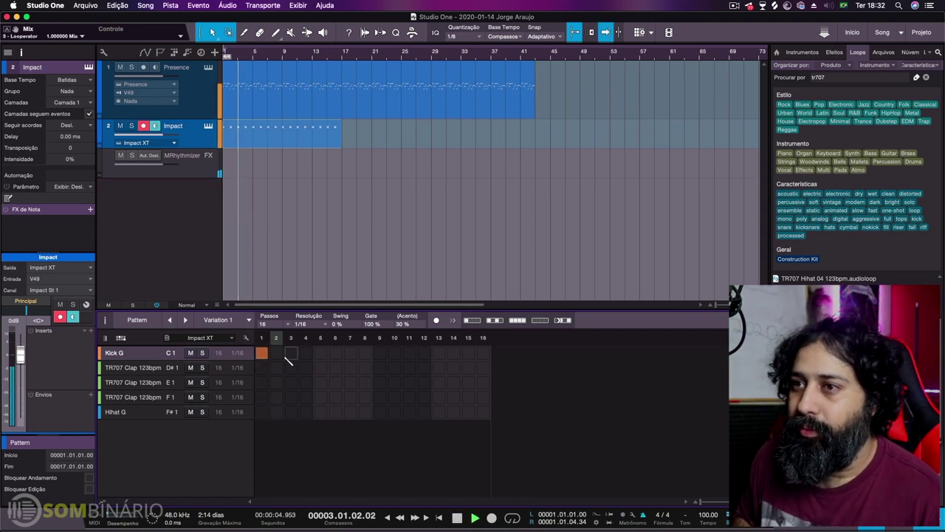
key("space")
left_click(320, 397)
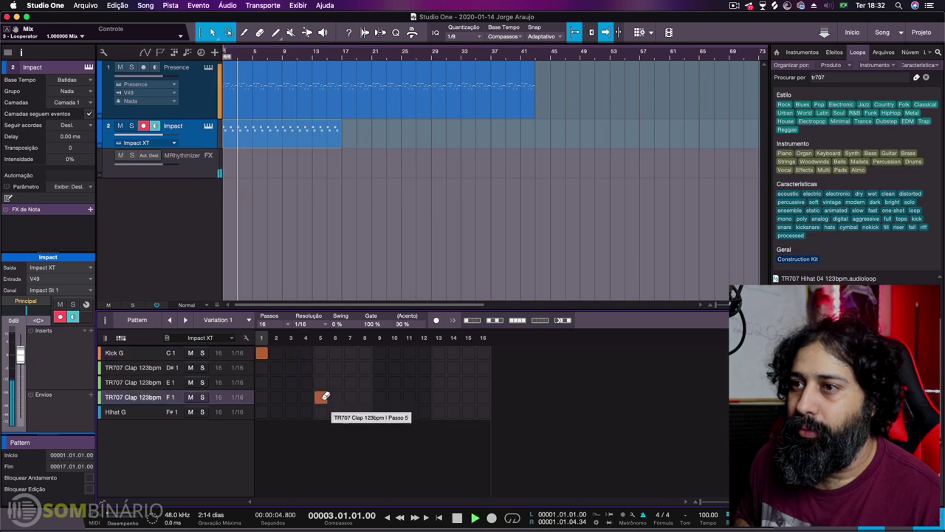
left_click(380, 353)
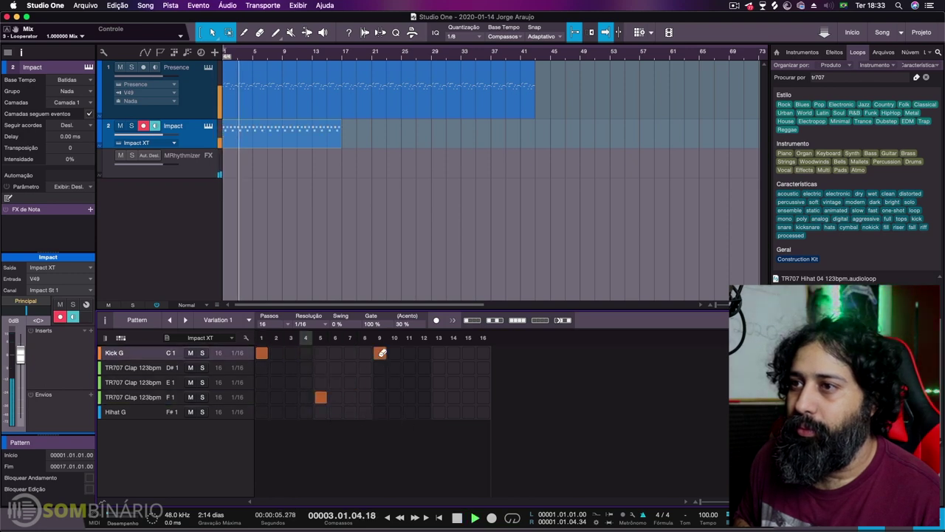
left_click(381, 353)
left_click(350, 353)
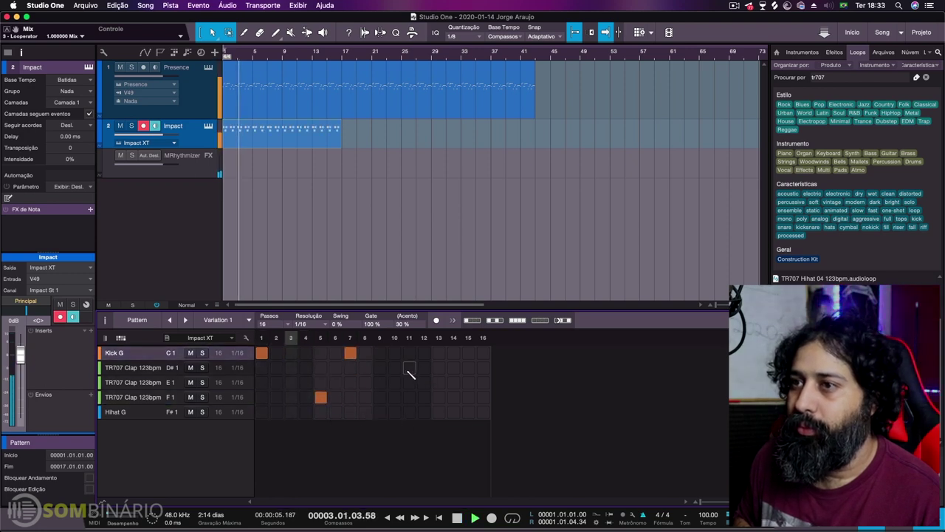
left_click(395, 353)
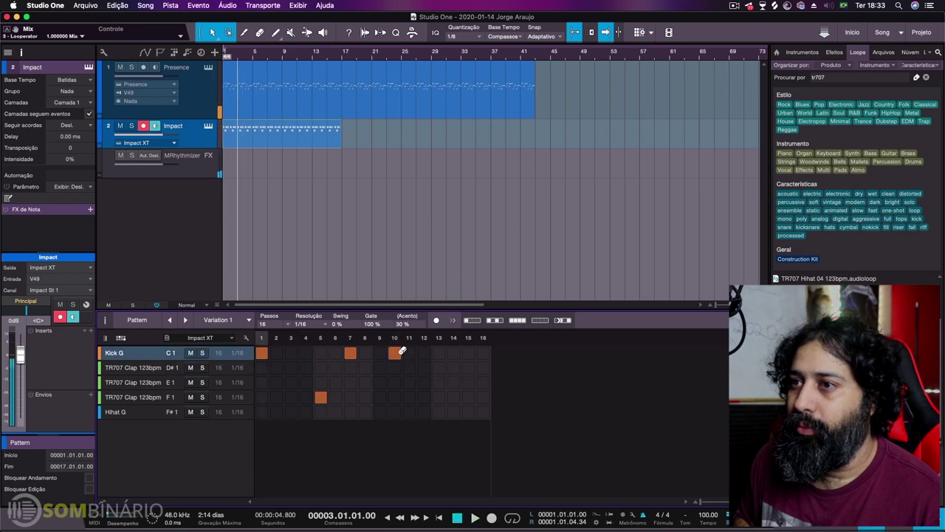
left_click(438, 397)
left_click(394, 353)
left_click(409, 353)
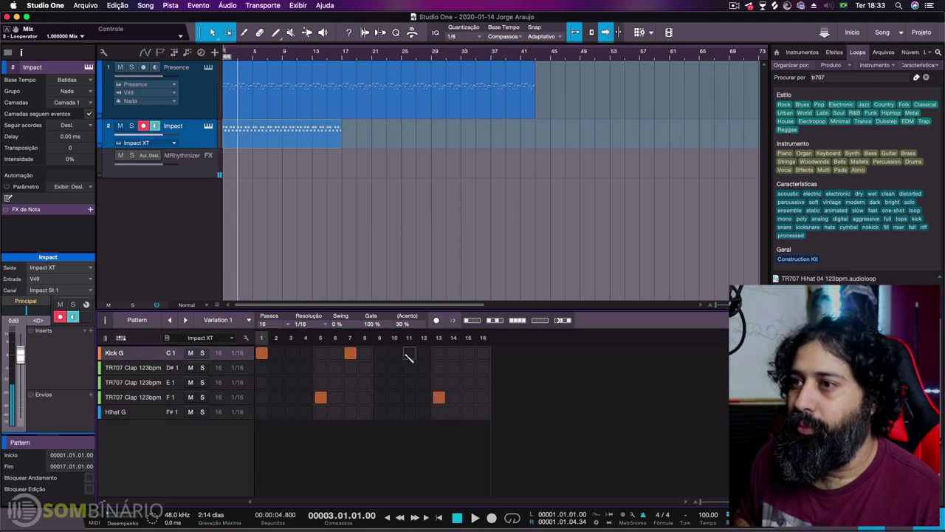
Step: Fill the Hihat G row on every second step and play the pattern briefly
left_click(115, 414)
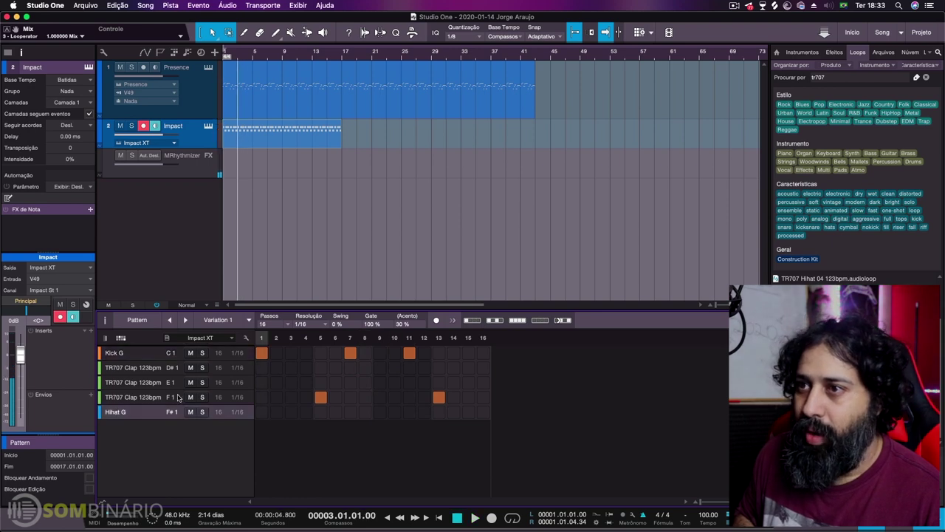
left_click(495, 324)
key("space")
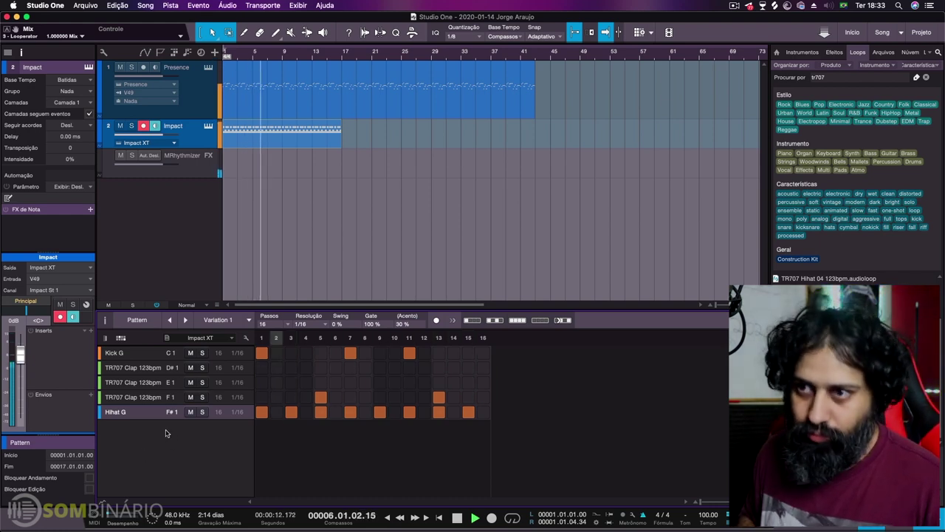
key("space")
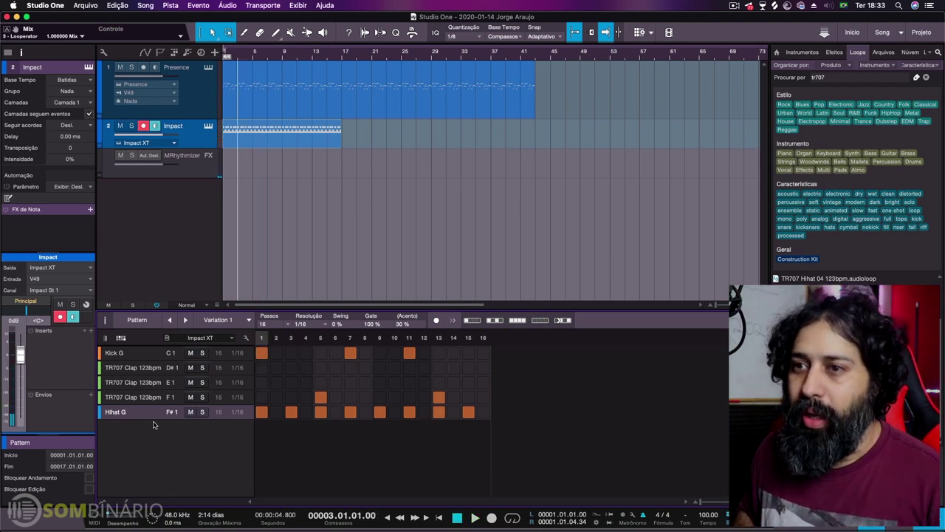
Step: Show the enlarged intensity lane, set the Hihat G hits to varied intensities of 46 to 54, and listen briefly
left_click(101, 501)
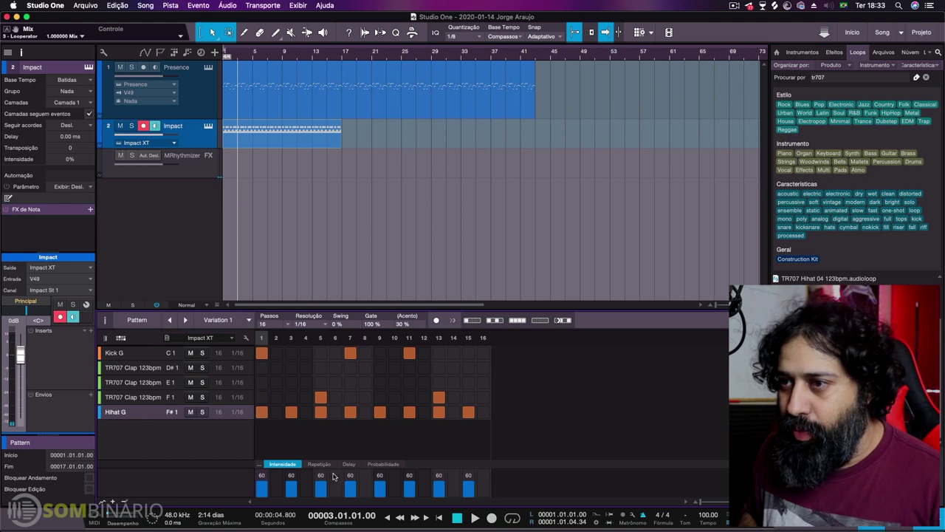
left_click_drag(430, 393, 430, 384)
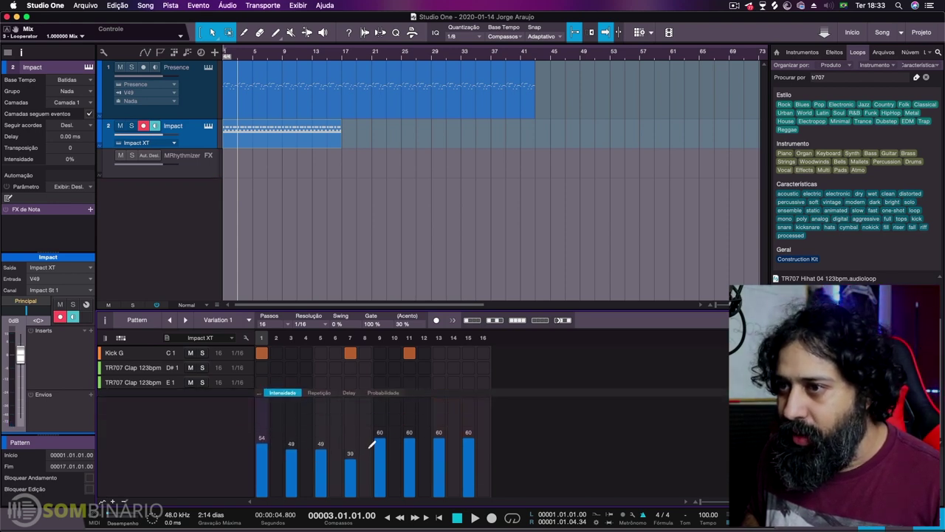
left_click_drag(392, 442, 313, 441)
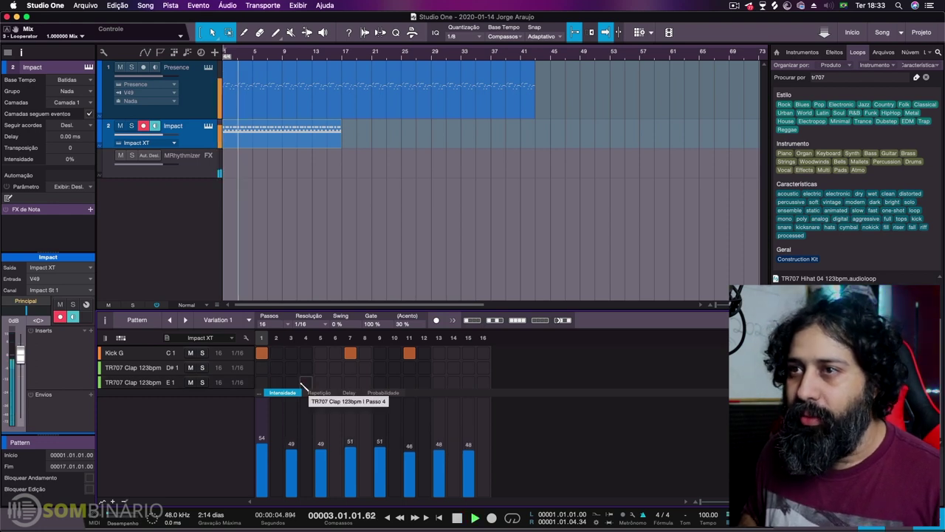
key("space")
Step: Reopen Impact XT and copy the Hihat G sample from pad F# 1 to pad G 1
left_click(208, 126)
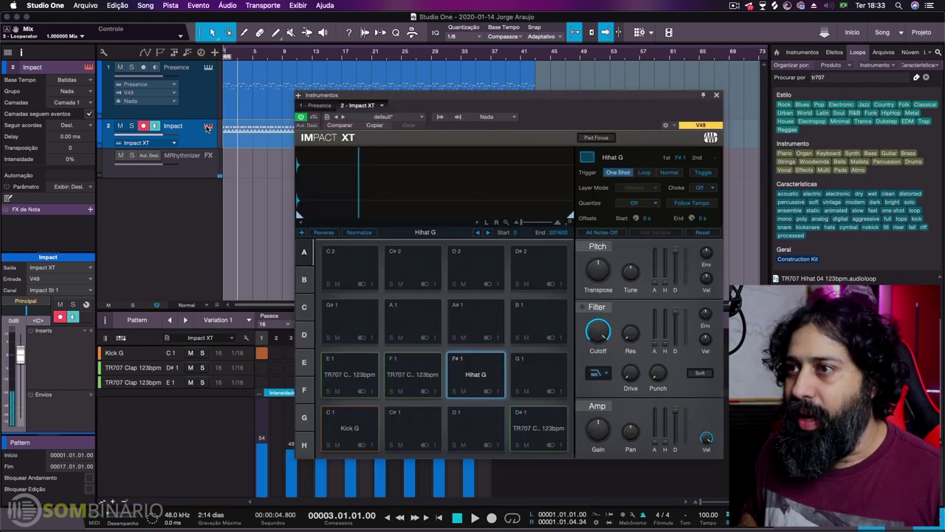
left_click_drag(475, 372, 517, 376)
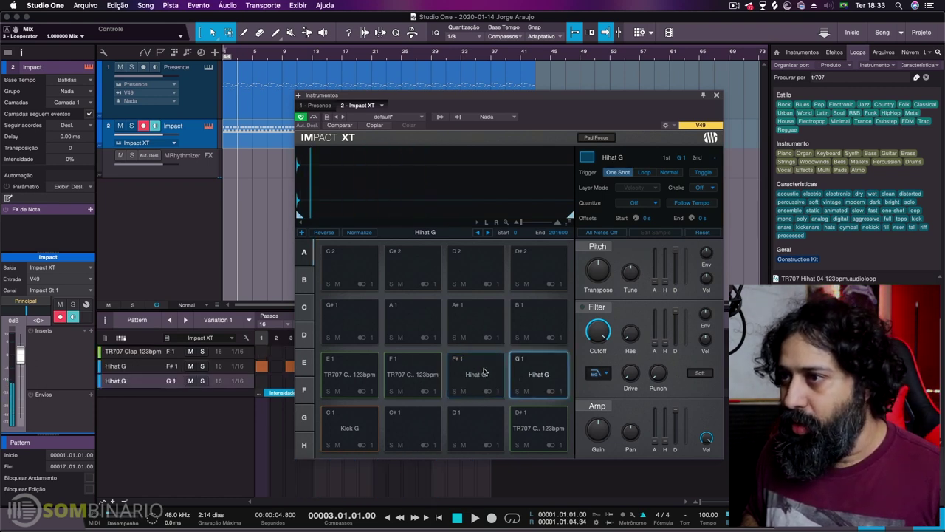
Step: Close Impact XT, enlarge the pattern editor and double the line resolution of the Hihat G row on G 1
left_click(715, 95)
left_click_drag(513, 309, 512, 172)
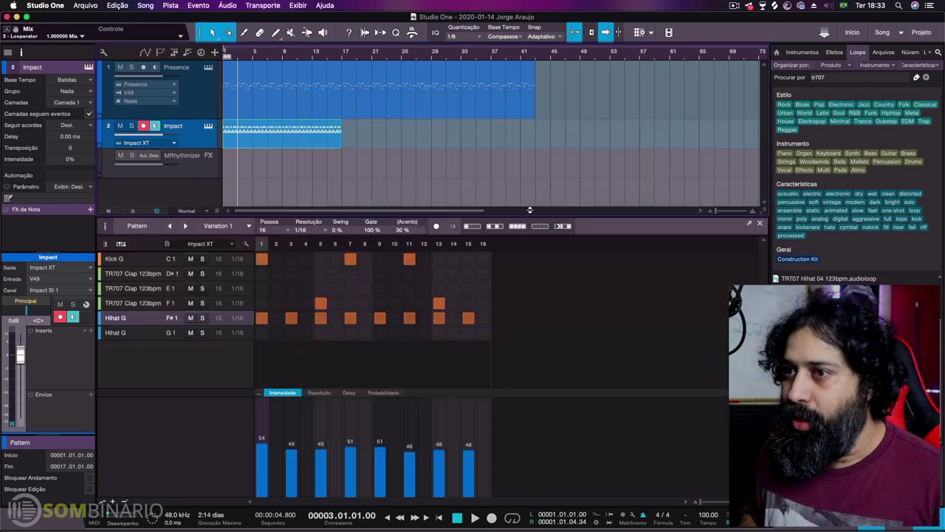
left_click(136, 290)
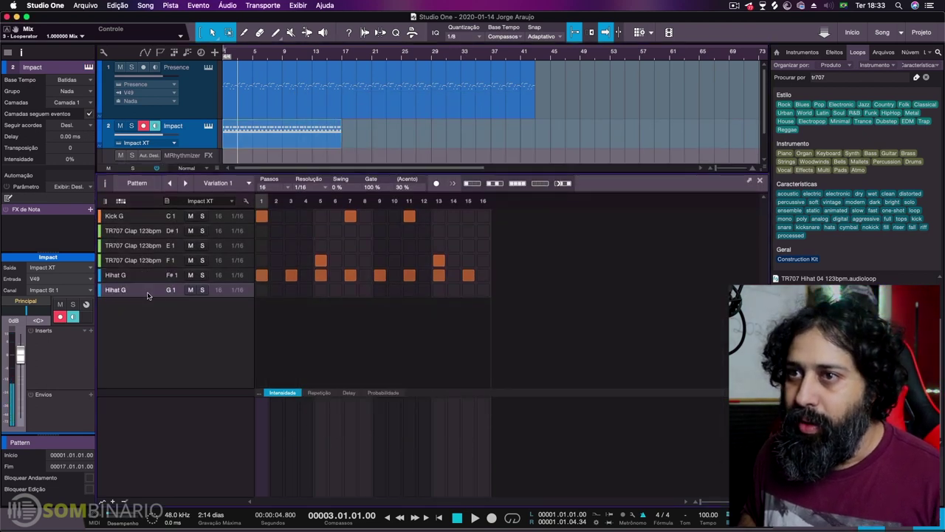
right_click(153, 293)
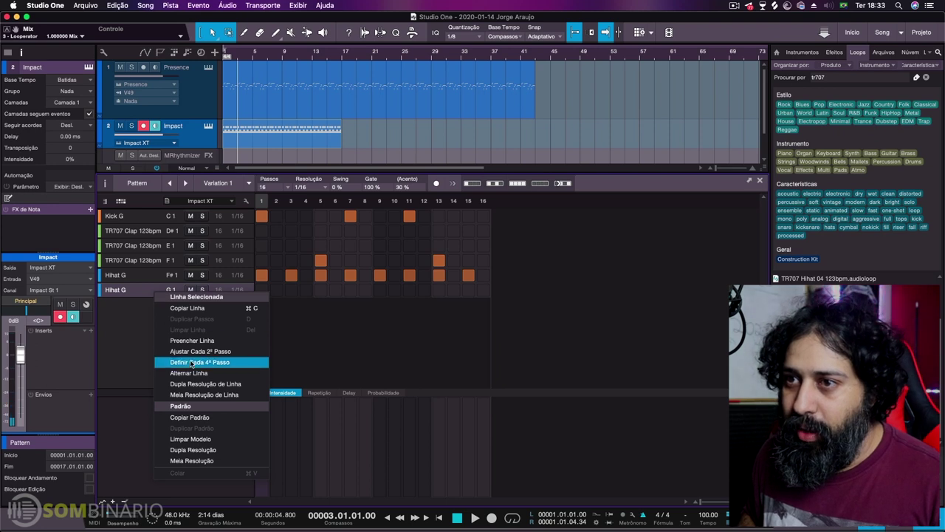
left_click(201, 384)
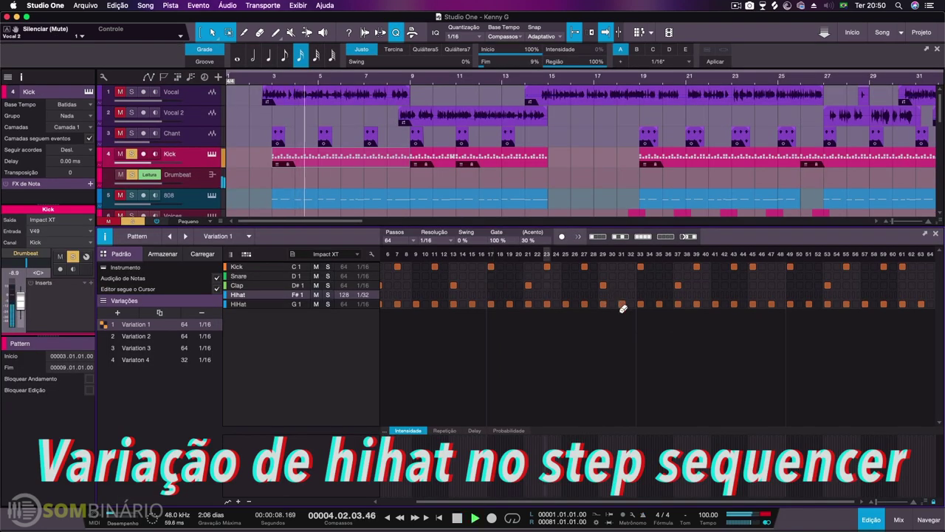
Step: In the Kenny G song's Variation 1, add 1/32 hits to the F# 1 Hihat row around steps 29–30 and 61–62 between playbacks
key("space")
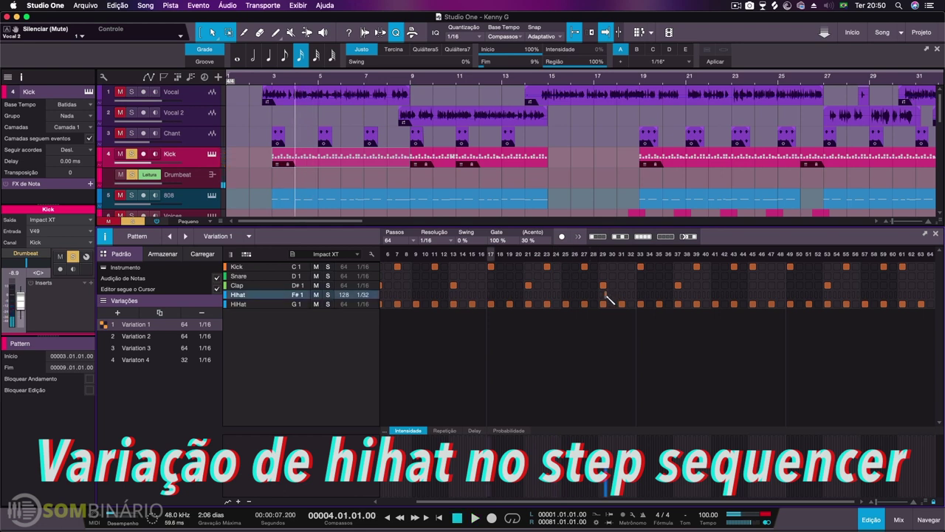
key("space")
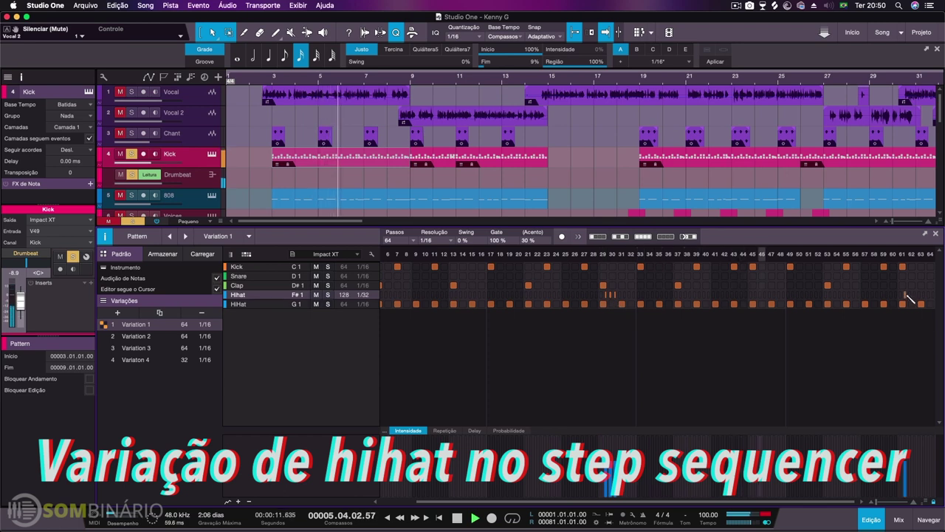
left_click(910, 295)
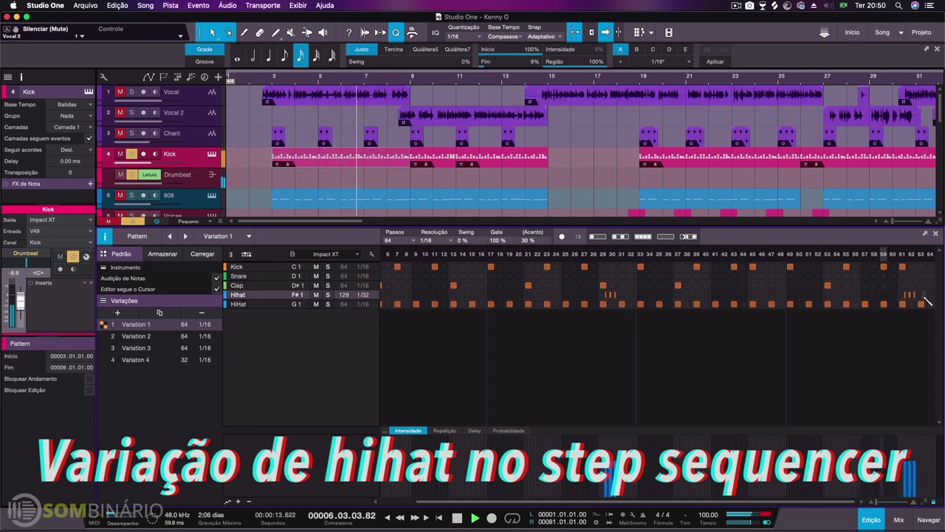
key("space")
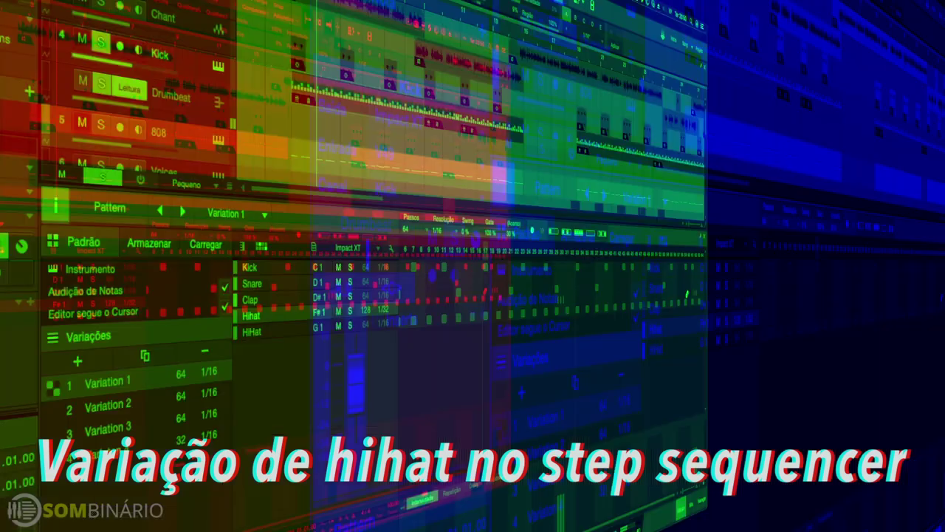
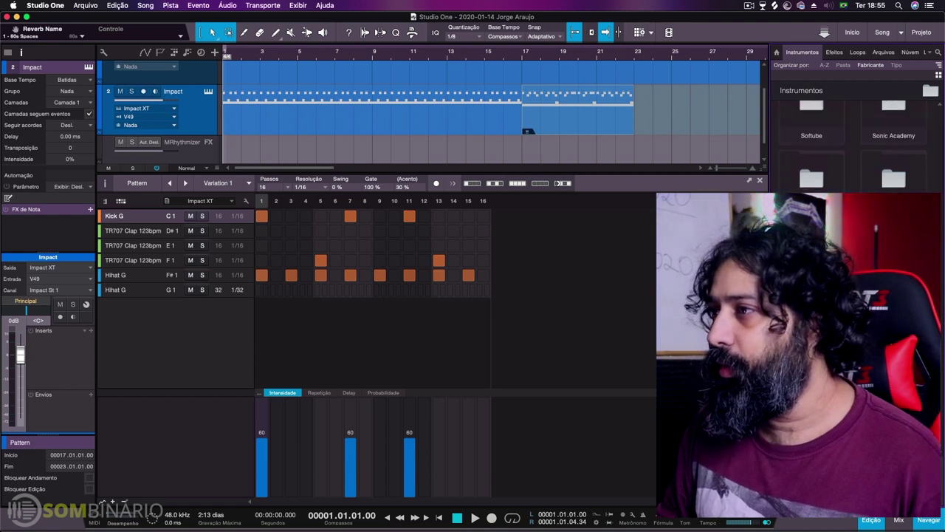
Step: Add an Omnisphere track from the Spectrasonics instruments, search its patches for "flute" and arm the track for recording
double_click(820, 188)
left_click_drag(825, 135, 315, 141)
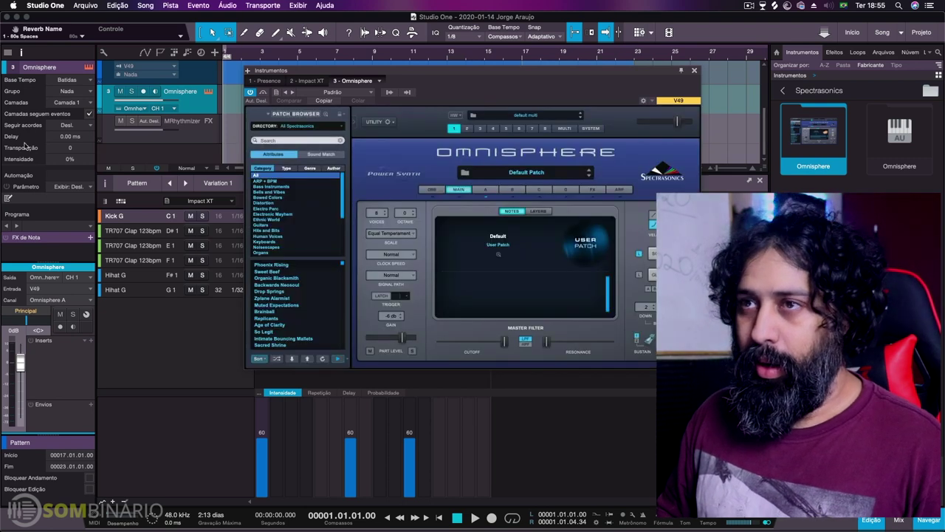
left_click(315, 139)
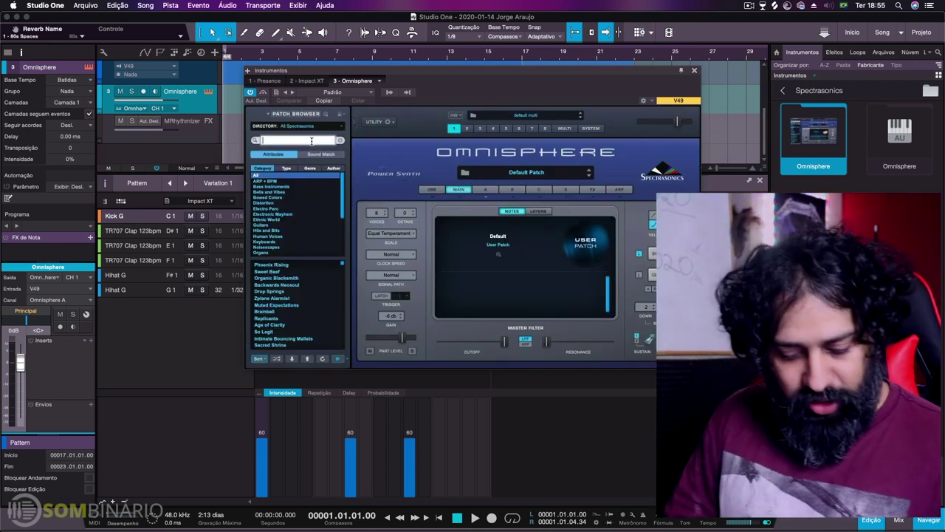
type("flute")
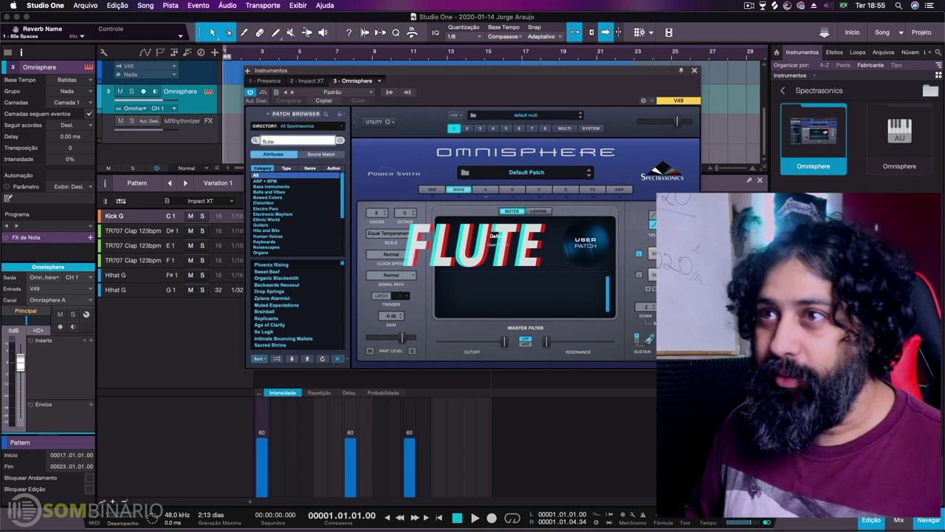
key("Return")
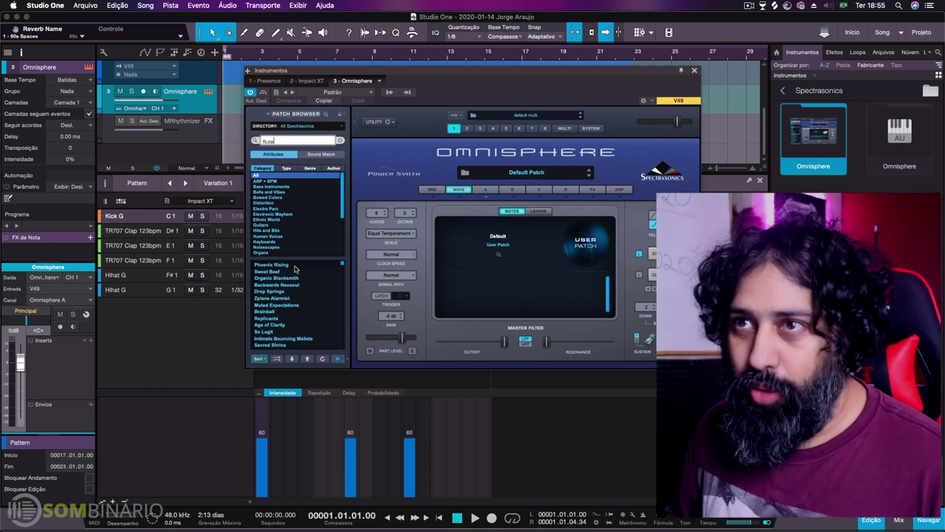
left_click(144, 90)
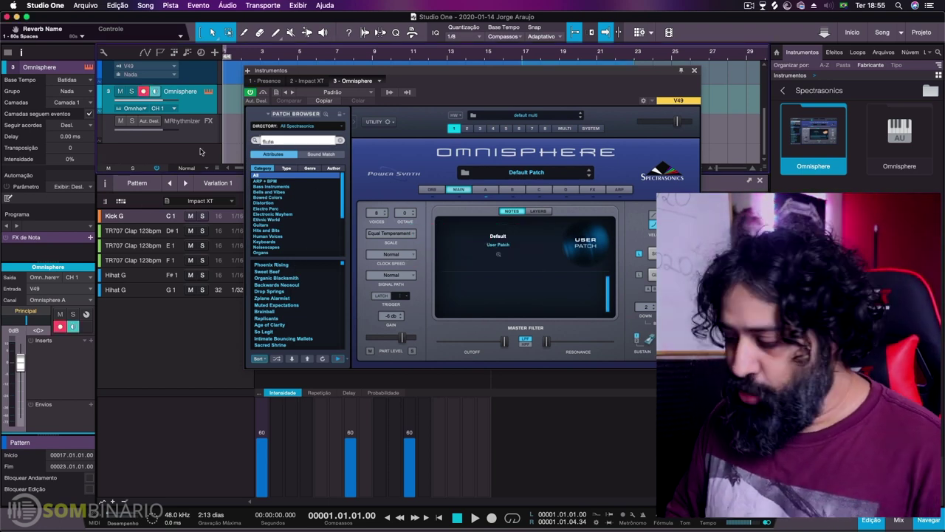
key("Return")
Step: Audition the flute patches from Breath of Life through Chase The Flute Lead to Cosmic Tingle
left_click(280, 265)
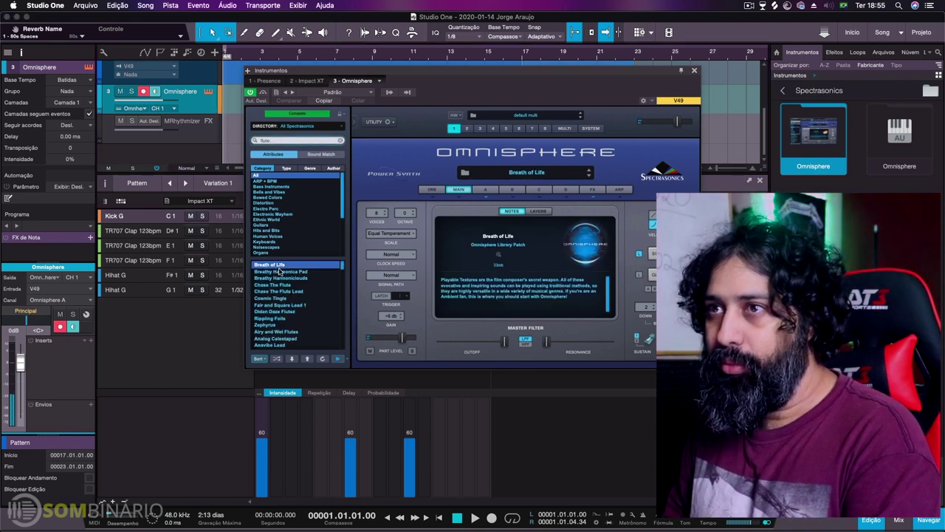
left_click(279, 271)
left_click(278, 278)
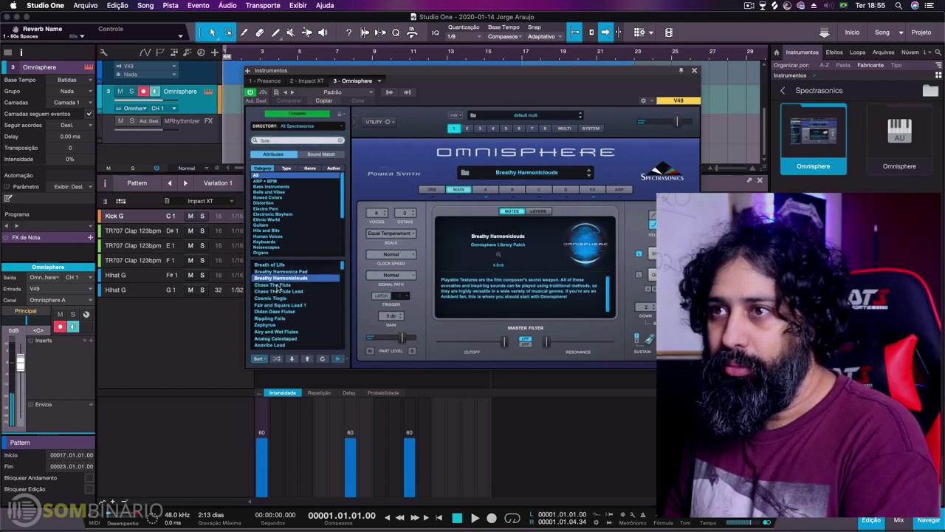
left_click(277, 286)
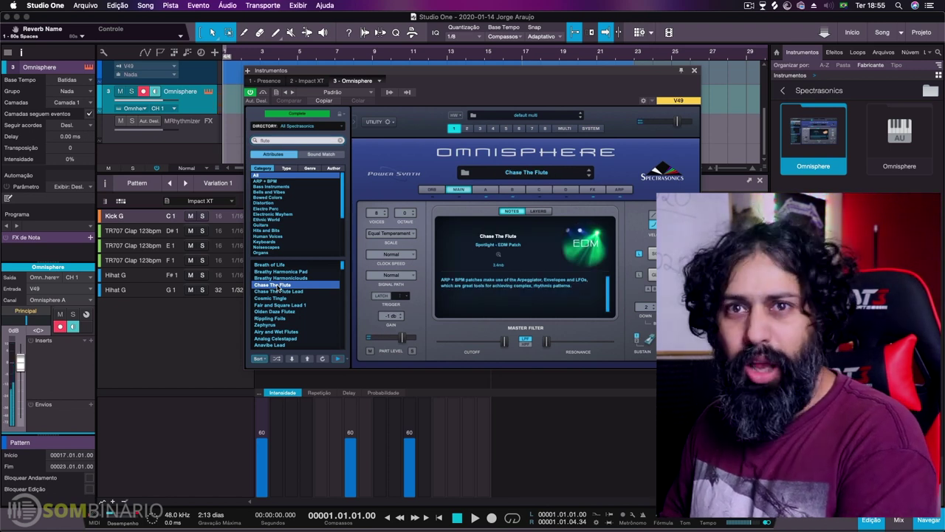
left_click(279, 292)
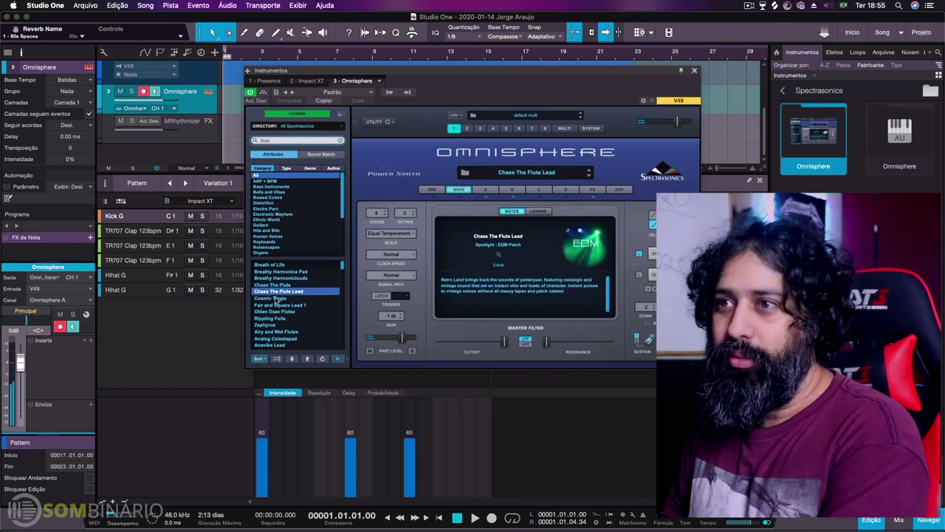
left_click(276, 298)
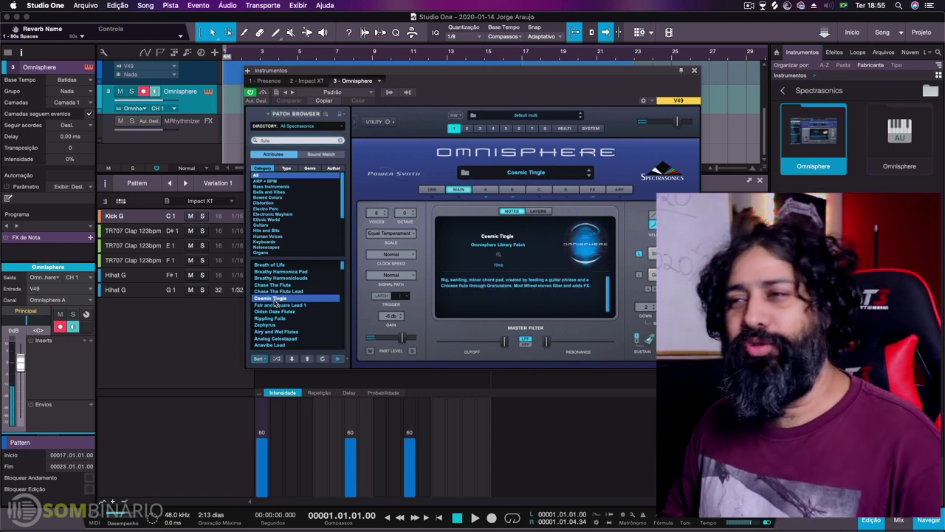
Step: Browse further through the flute patches and load Blueberry Fields
key("Down")
key("Down")
key("Down")
key("Down")
key("Down")
key("Down")
key("Down")
key("Down")
key("Down")
key("Down")
key("Down")
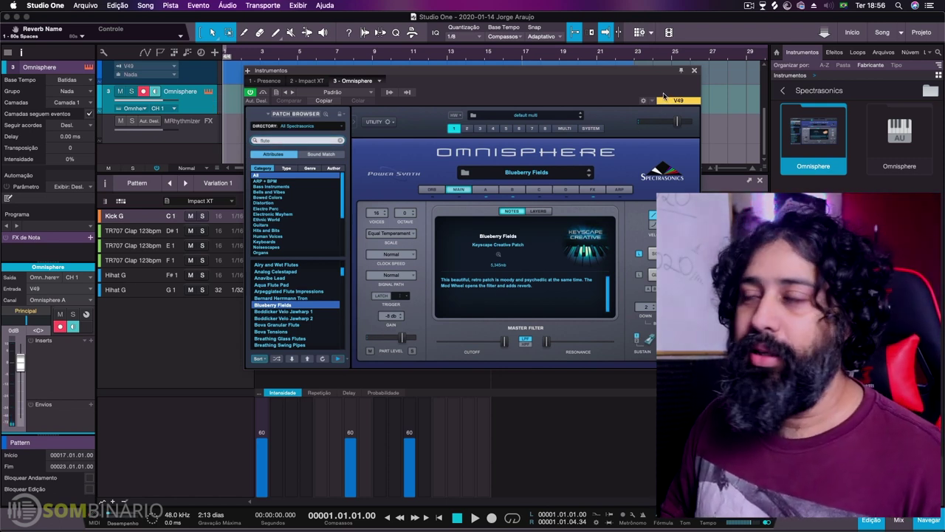
Step: Close the instrument window and record a keyboard melody on the Omnisphere track from the song start, about seven bars
left_click_drag(662, 96, 663, 145)
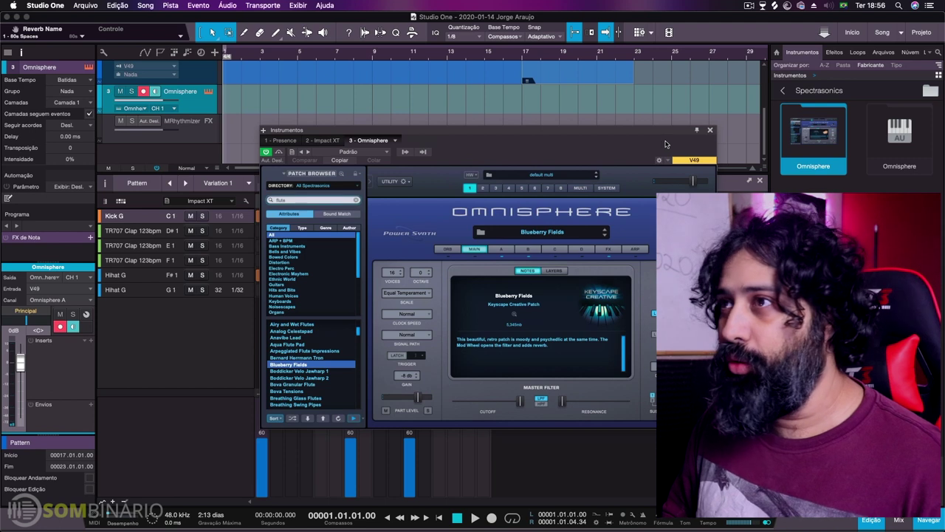
left_click(710, 130)
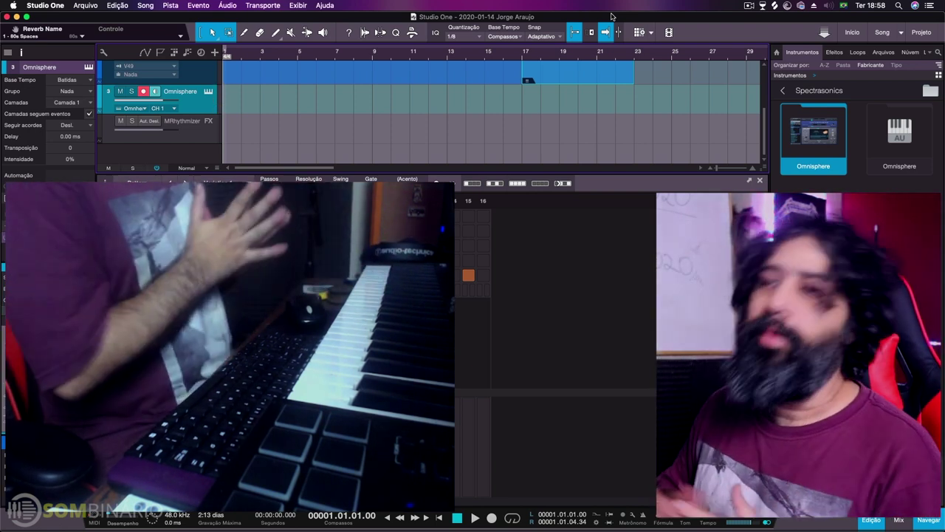
key("KP_Multiply")
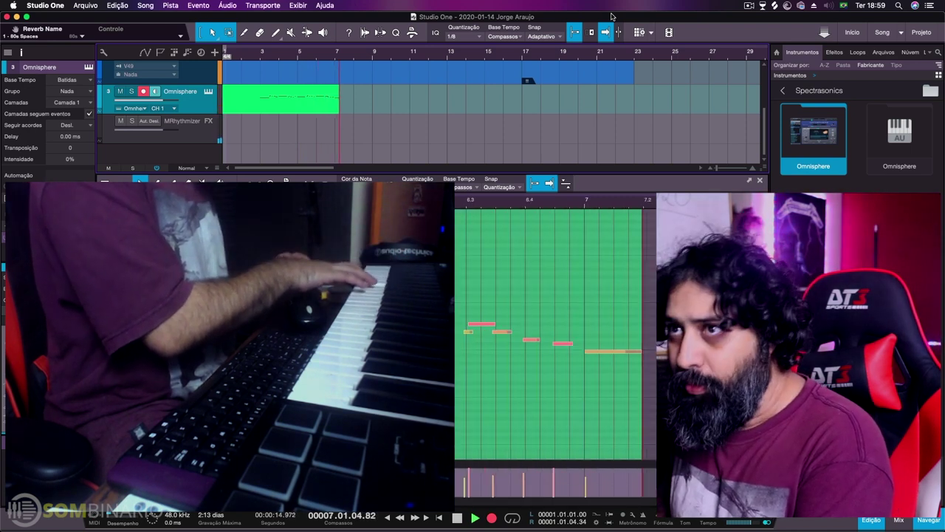
key("space")
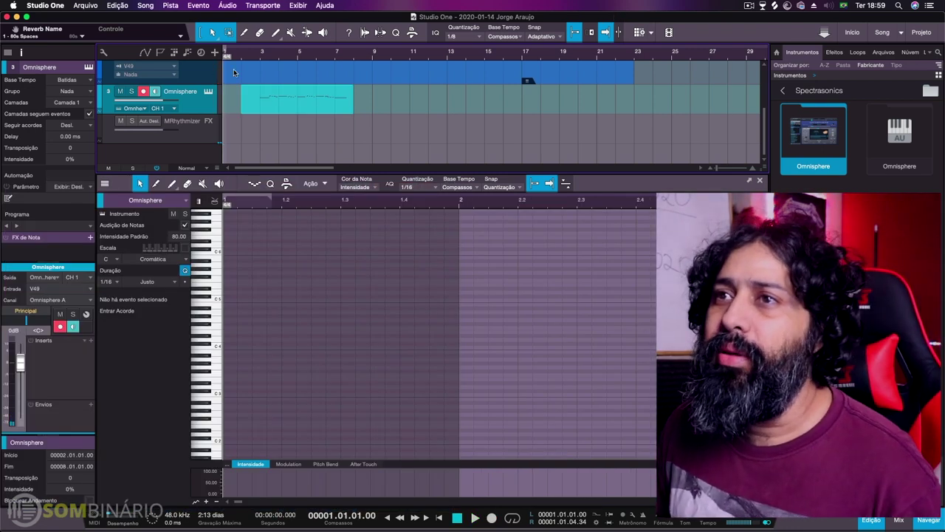
Step: Reopen Omnisphere and examine the Pro-Verb controls in the patch's common effects while playing the melody, then close the instrument
left_click(209, 92)
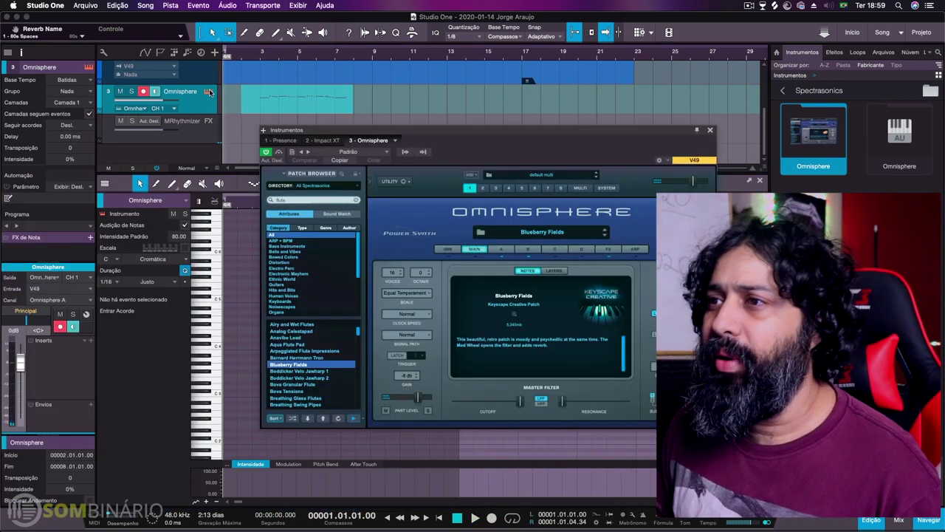
left_click(606, 250)
key("space")
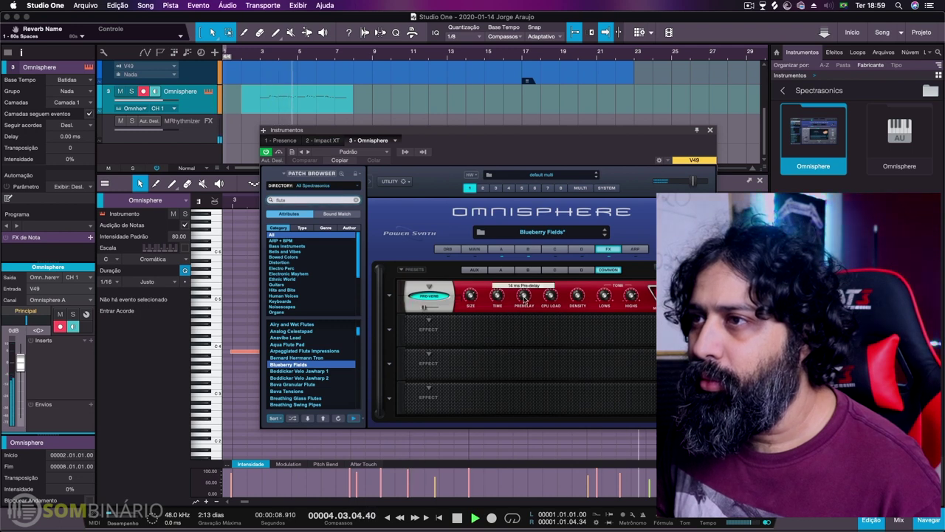
mouse_move(497, 298)
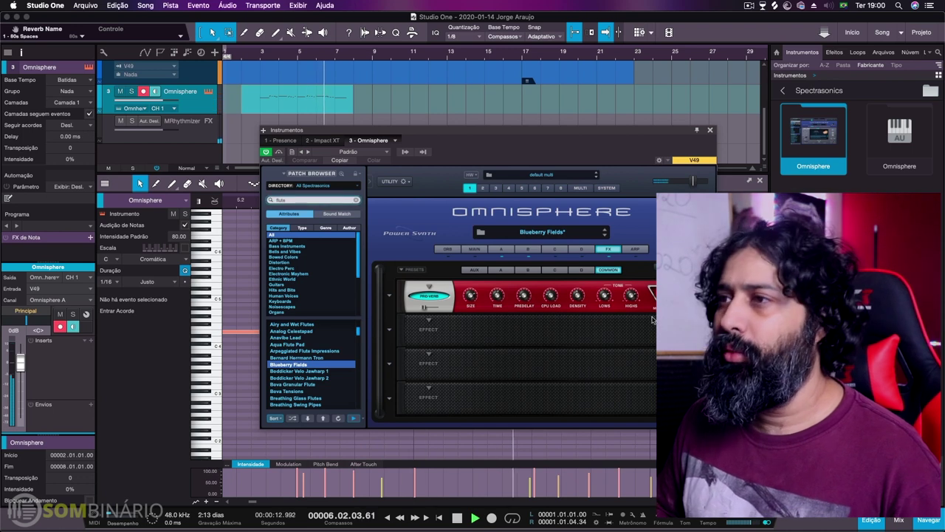
scroll(550, 298, "right", 3)
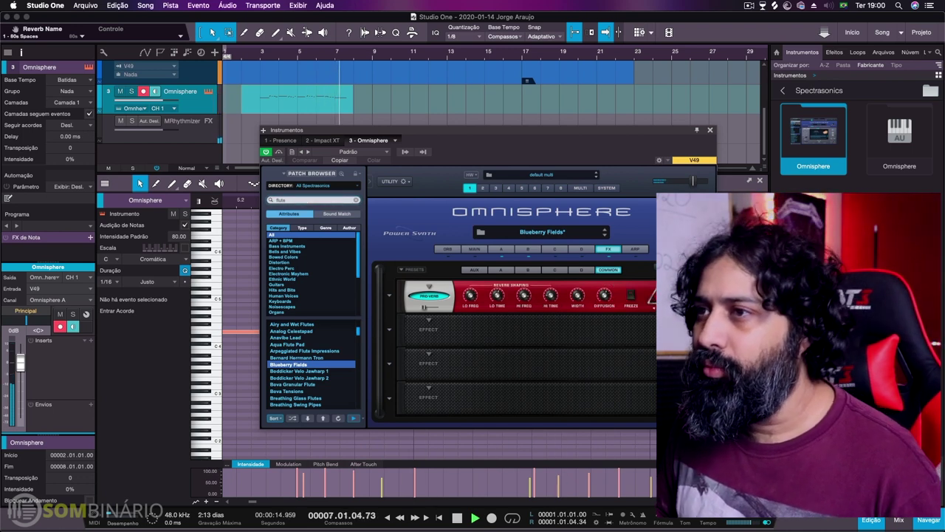
key("space")
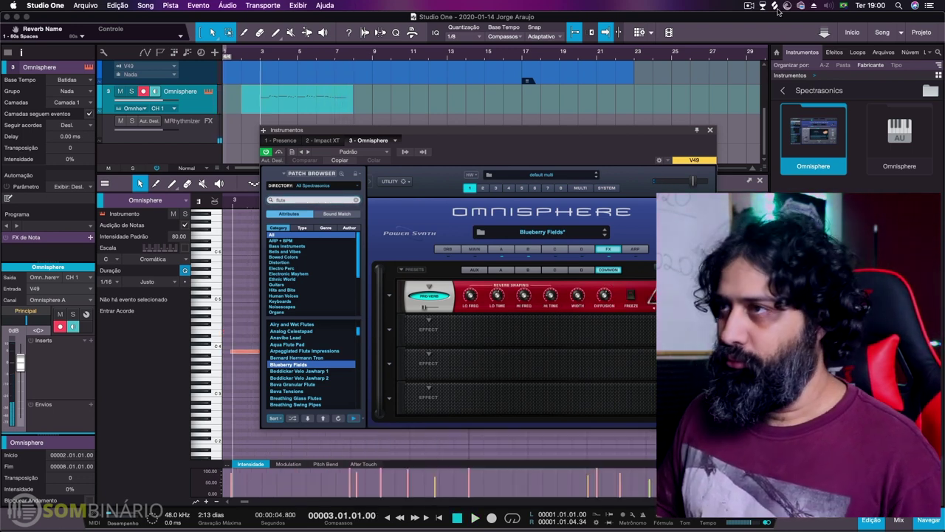
left_click(711, 130)
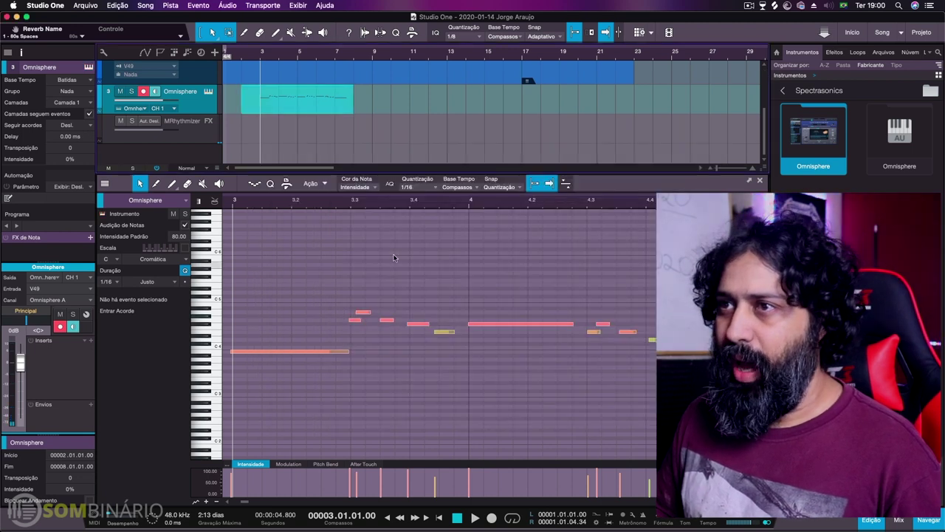
Step: Transpose all notes of the recorded Omnisphere melody up one octave and play it back
key("shift+z")
key("super+a")
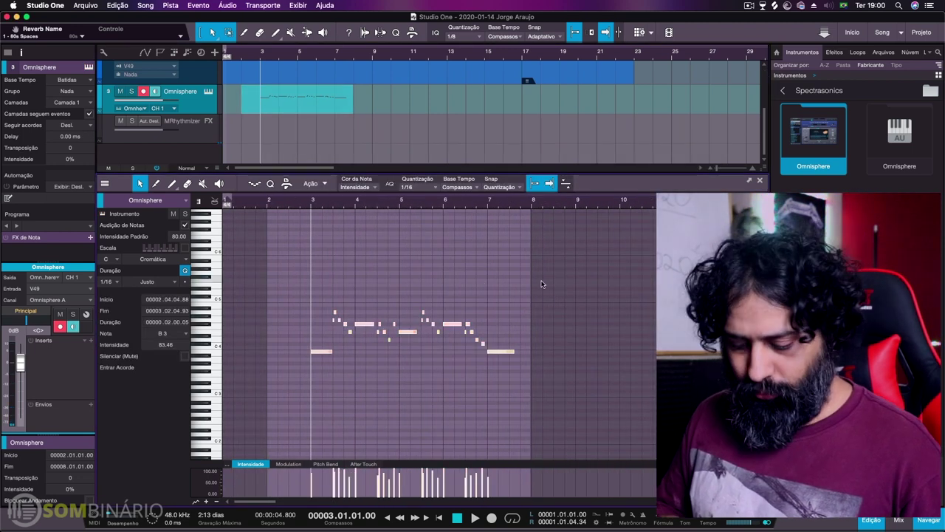
key("shift+Up")
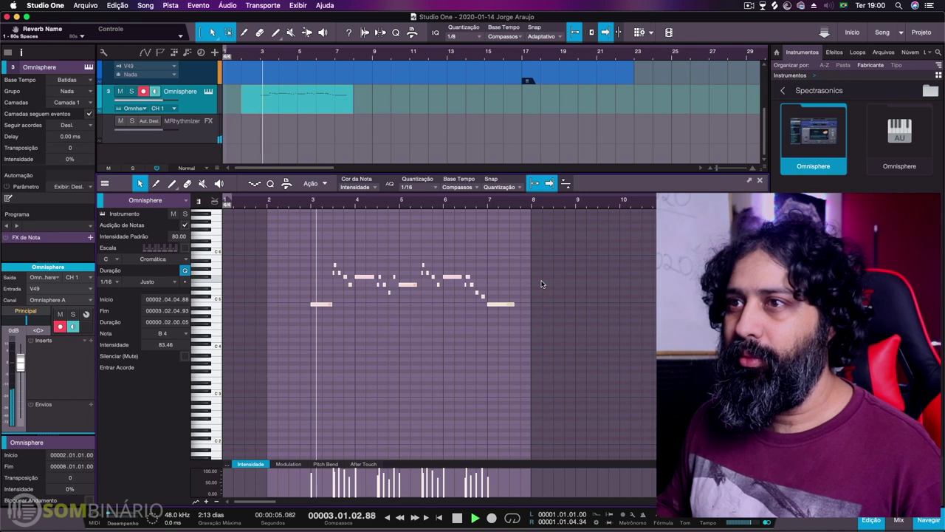
key("space")
key("e")
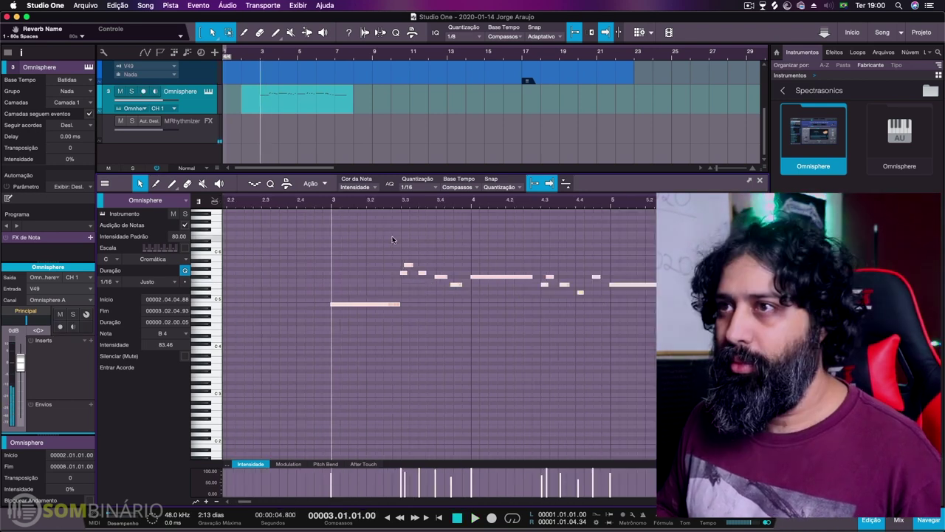
key("space")
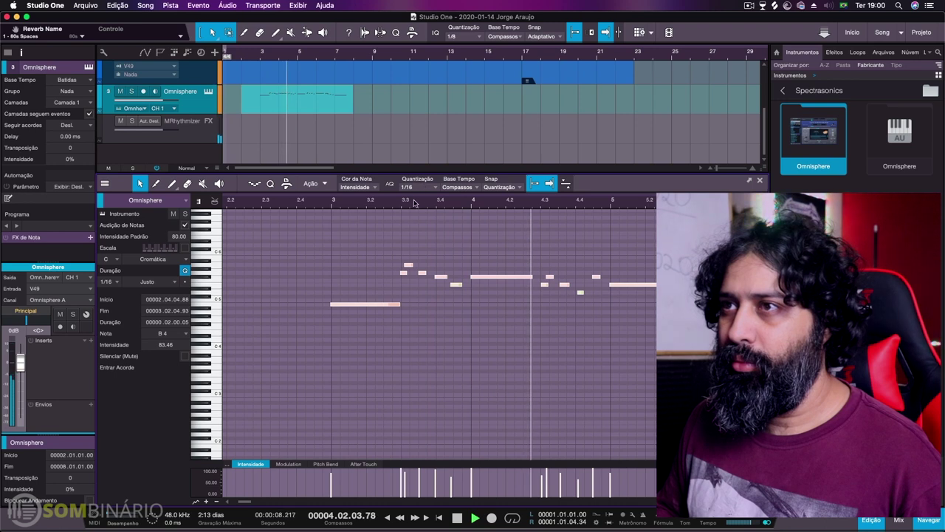
key("w")
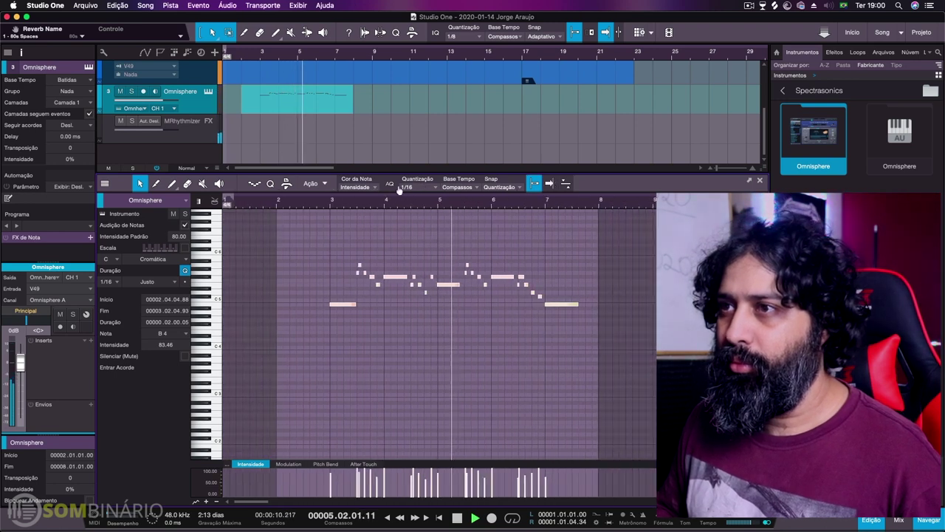
Step: Reopen Omnisphere and replace the Pro-Verb in the patch's common effects rack with EZ-Verb
key("F11")
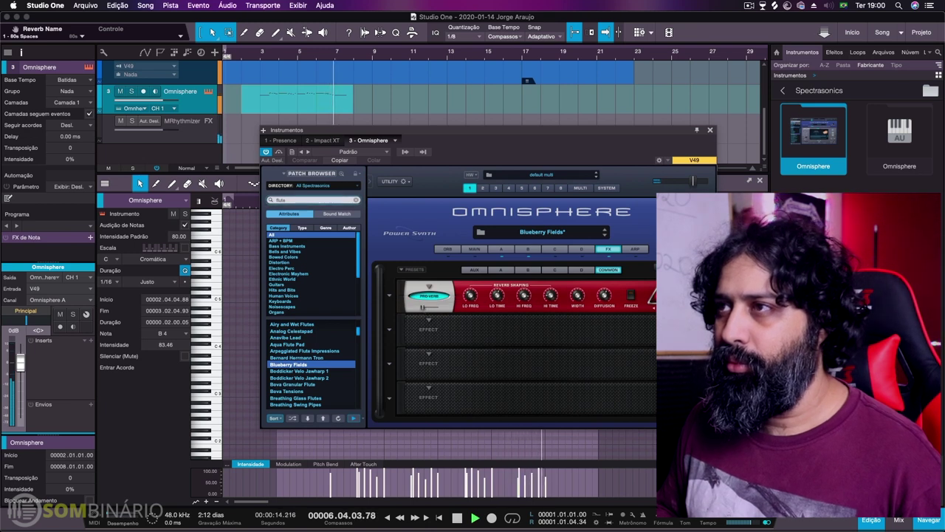
key("space")
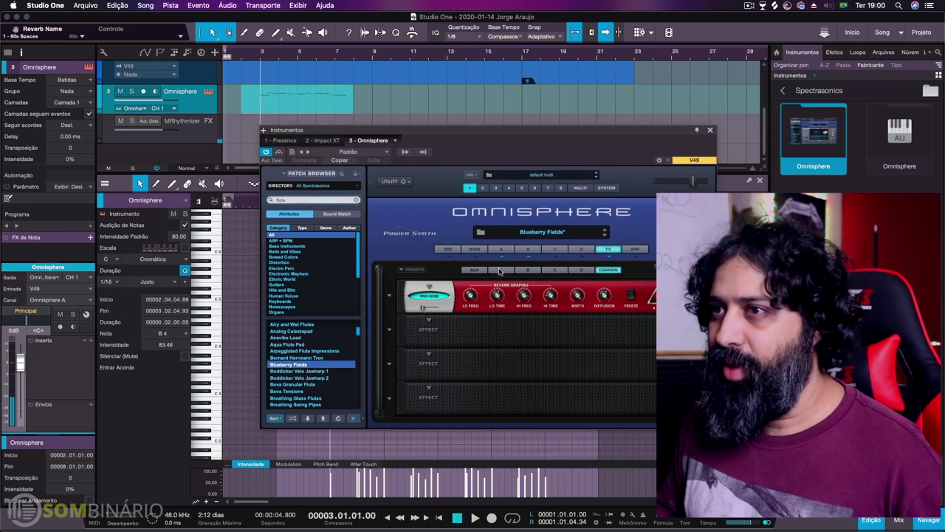
left_click(390, 296)
key("Escape")
left_click(425, 295)
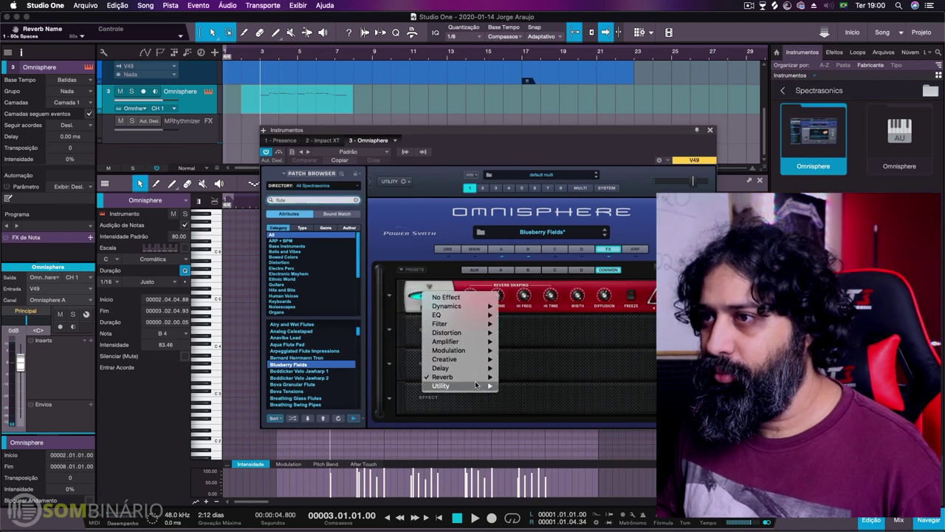
mouse_move(476, 385)
left_click(509, 383)
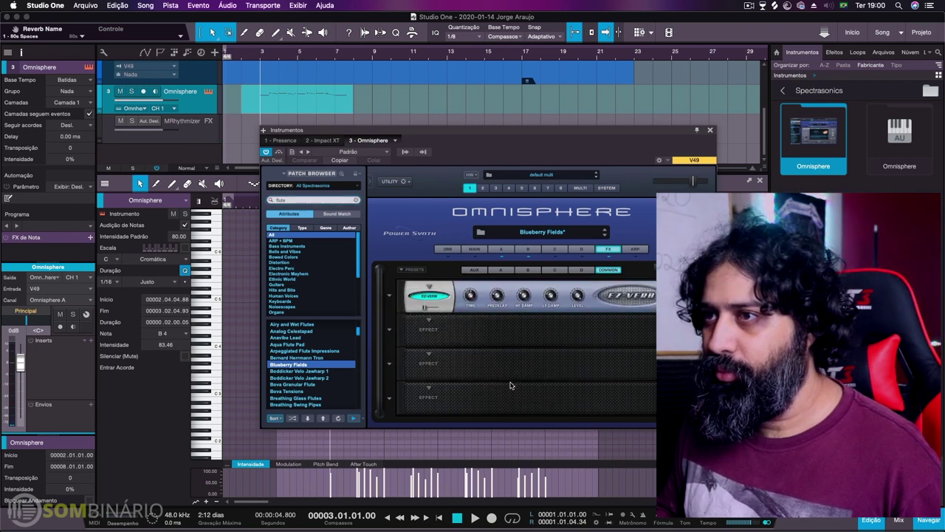
Step: Play back the melody through the EZ-Verb, close the Omnisphere window and stop playback
key("space")
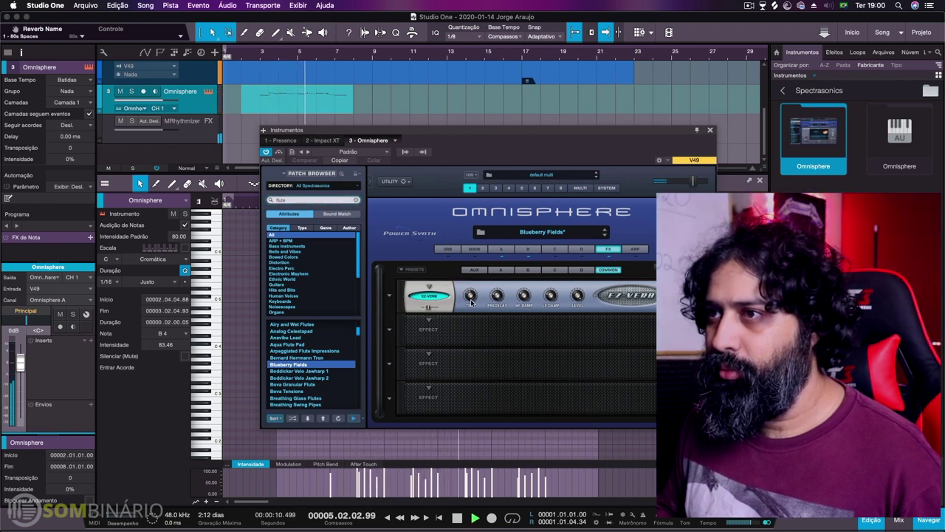
mouse_move(577, 303)
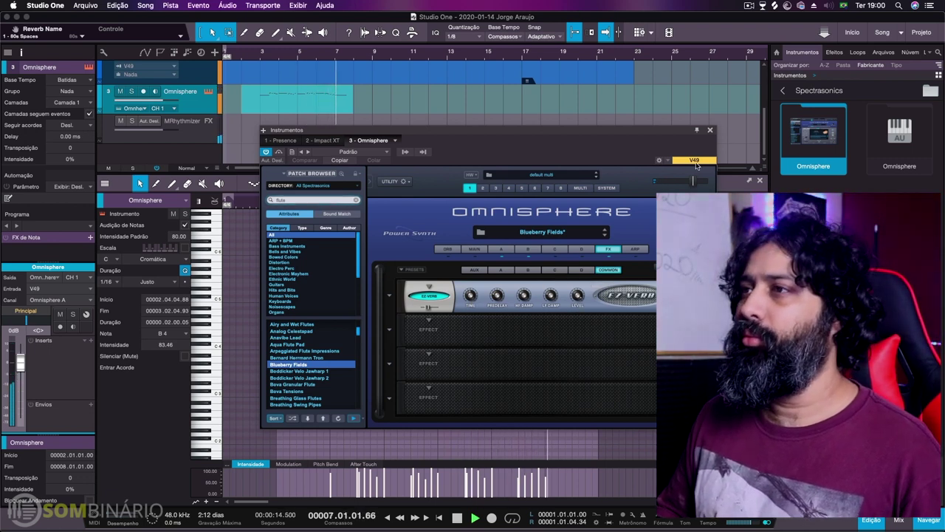
left_click(709, 130)
key("space")
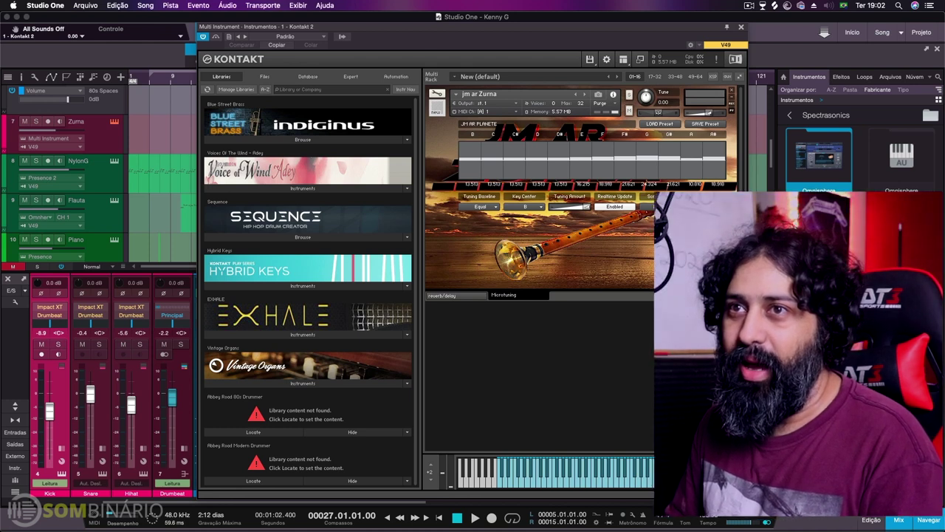
Step: Record-arm the Zurna track in the Kenny G song and open the green Kontakt instance inside its Multi Instrument
left_click(49, 122)
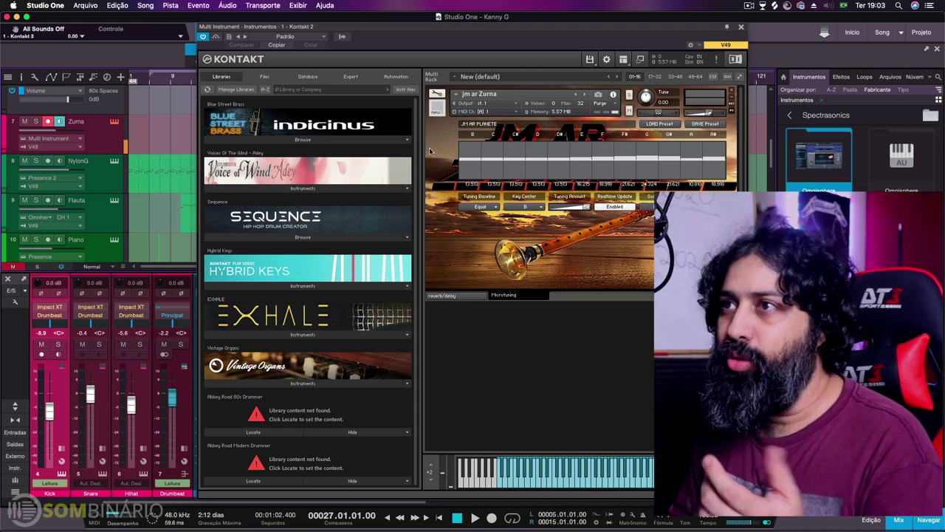
left_click(114, 123)
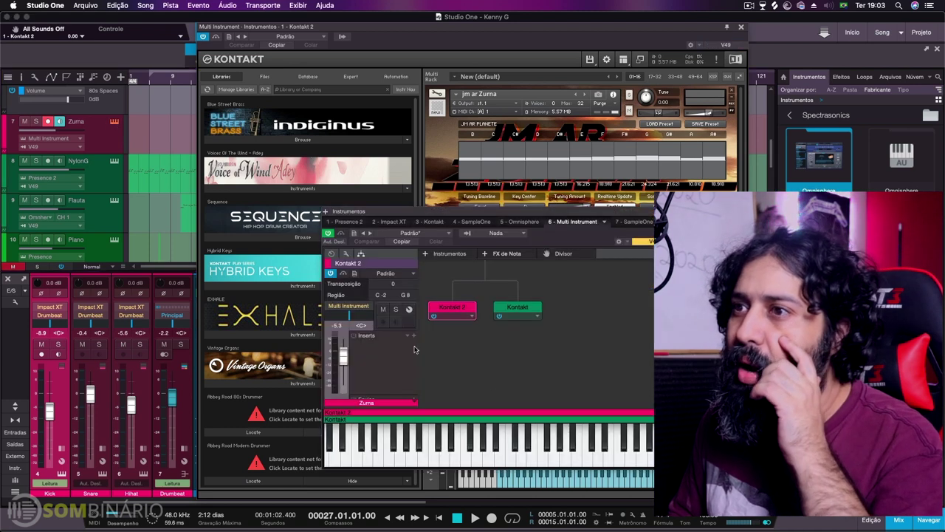
left_click(514, 306)
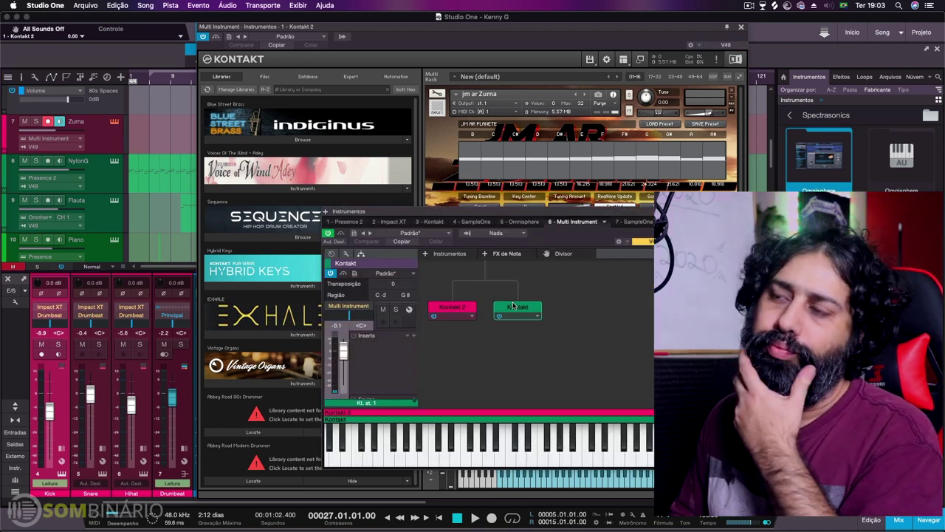
double_click(514, 306)
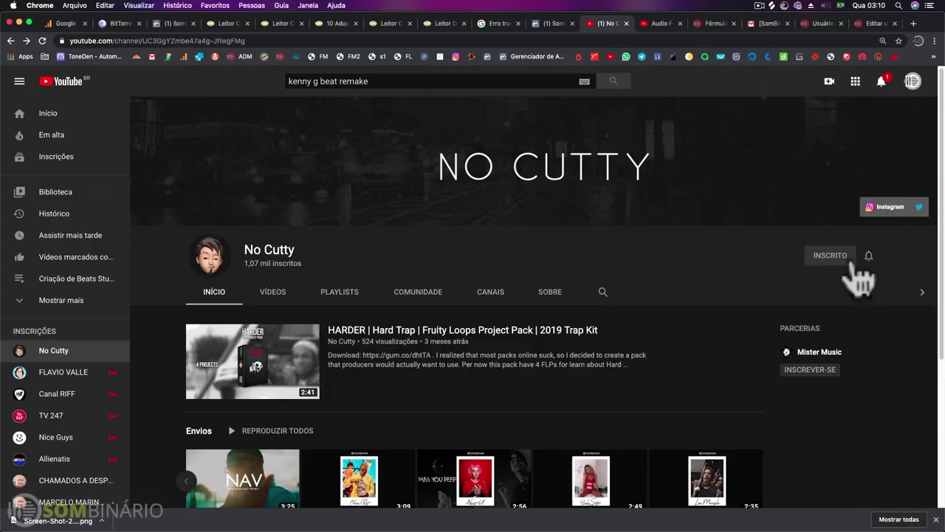
Step: Set notifications for the No Cutty YouTube channel to Todas and browse the channel's videos
left_click(868, 255)
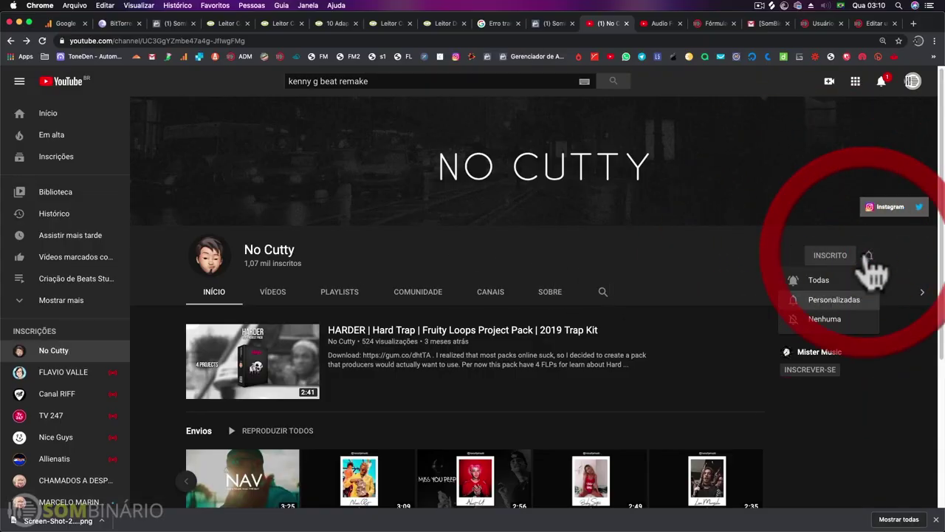
left_click(810, 280)
left_click(271, 292)
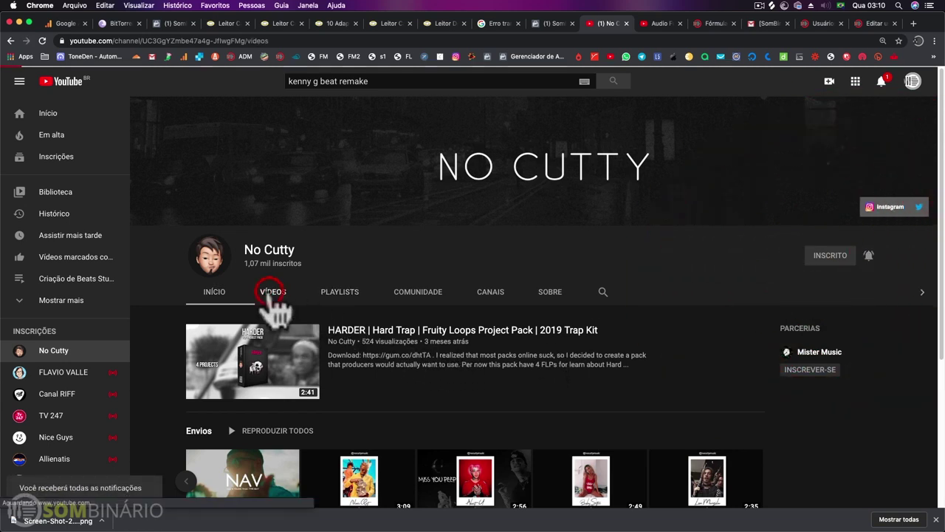
scroll(391, 370, "down", 2)
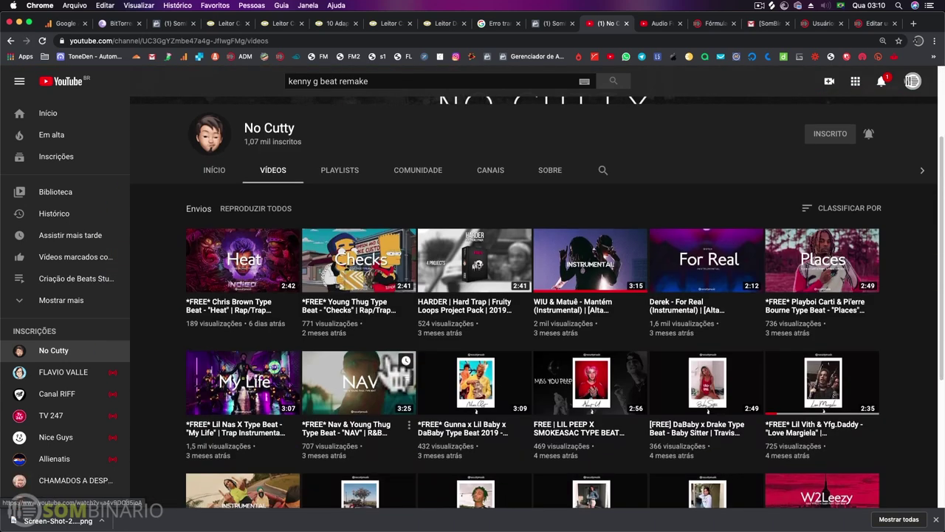
scroll(396, 377, "down", 4)
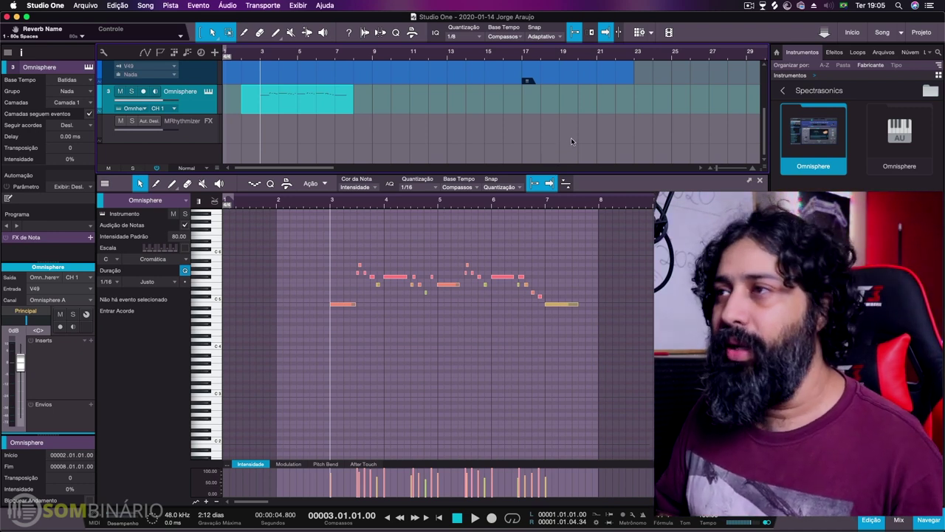
Step: Switch to the Kenny G song and show the inspector for the Sax KENNY G track
left_click(890, 32)
left_click(886, 59)
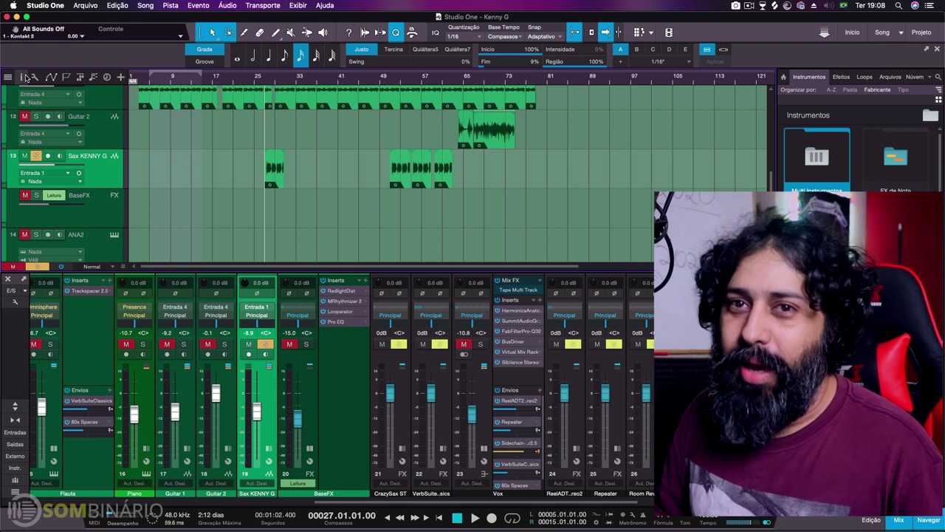
left_click(22, 77)
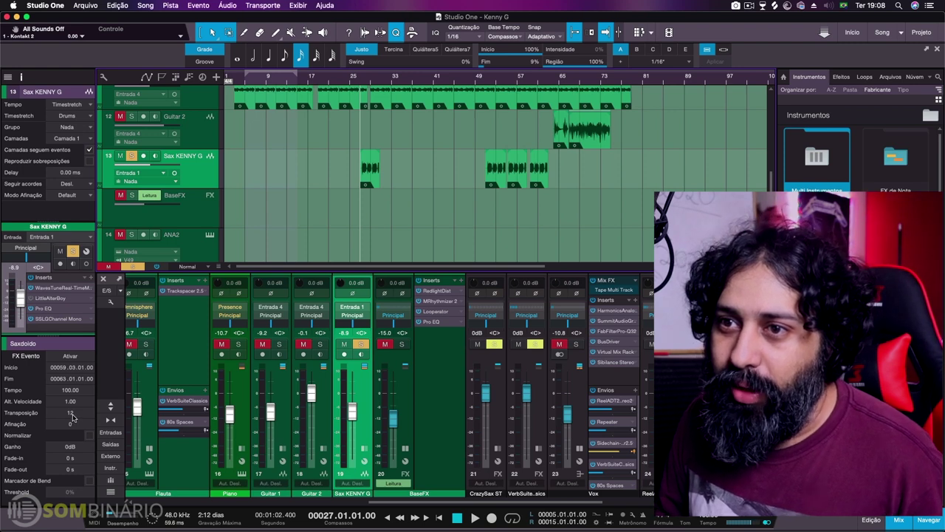
Step: Set the transposition of the Sax KENNY G clip at bar 27 to 0 and play it back
key("space")
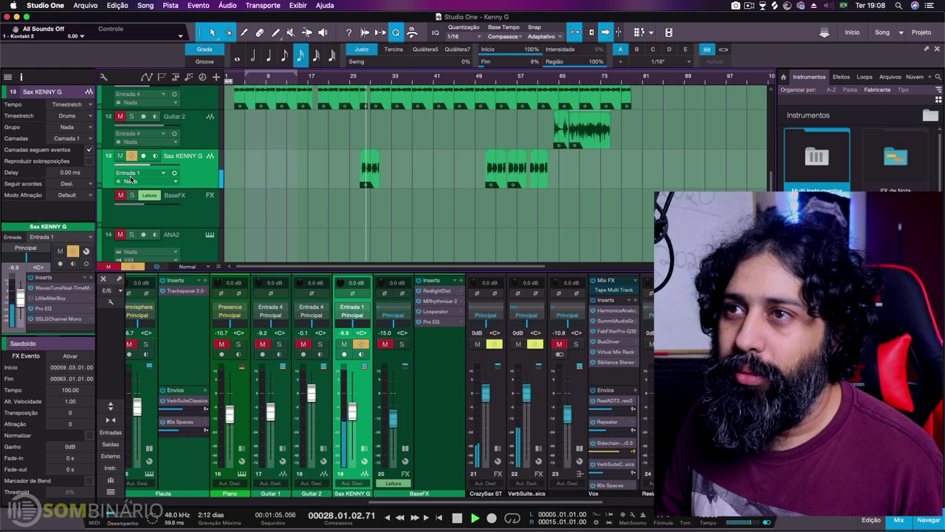
key("space")
left_click(369, 168)
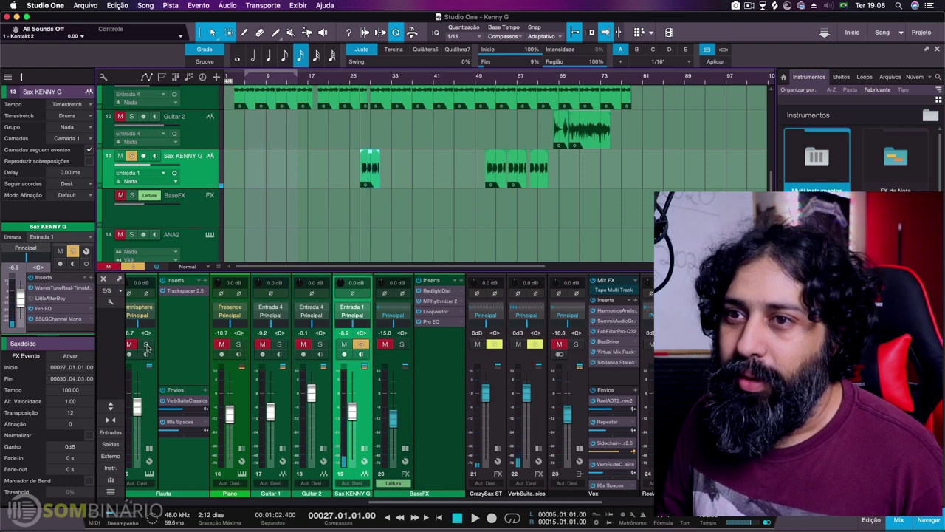
key("space")
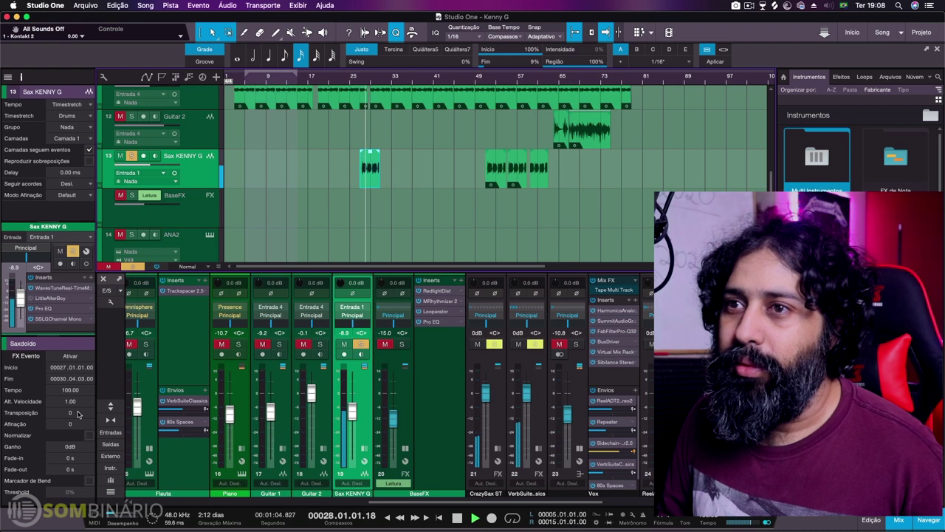
key("space")
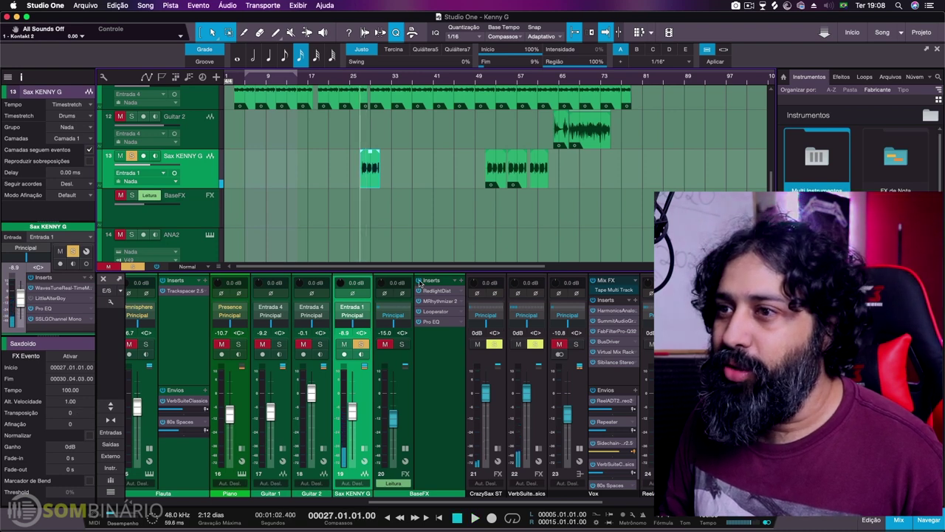
Step: Expand the Sax KENNY G mixer channel, bypass all its inserts and play the clip
left_click(359, 444)
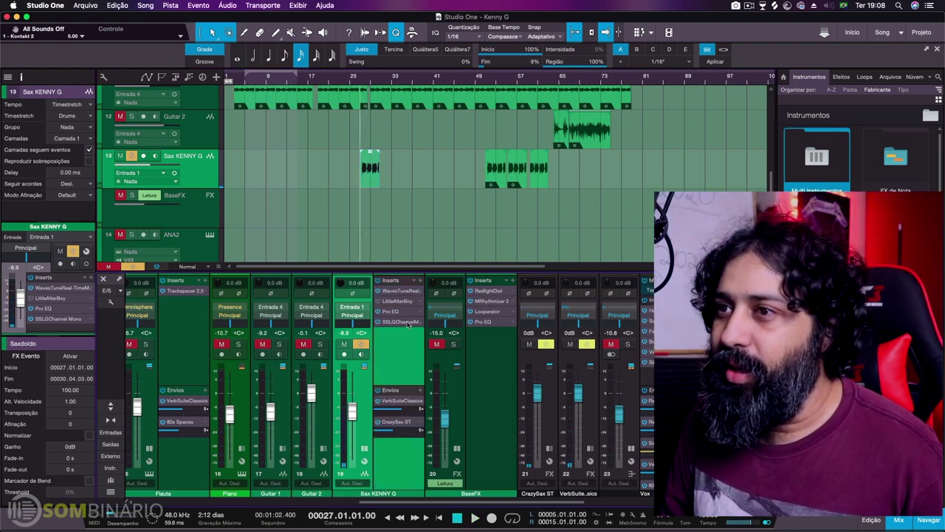
key("space")
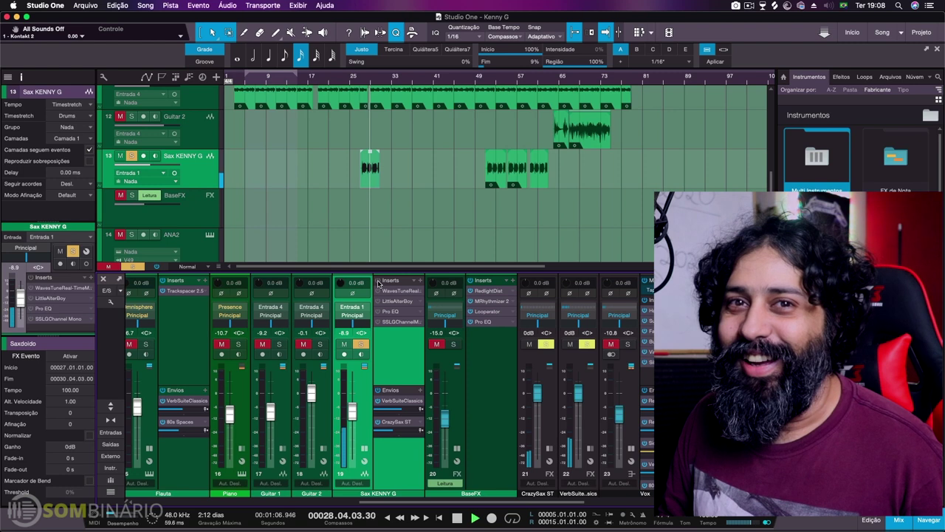
key("space")
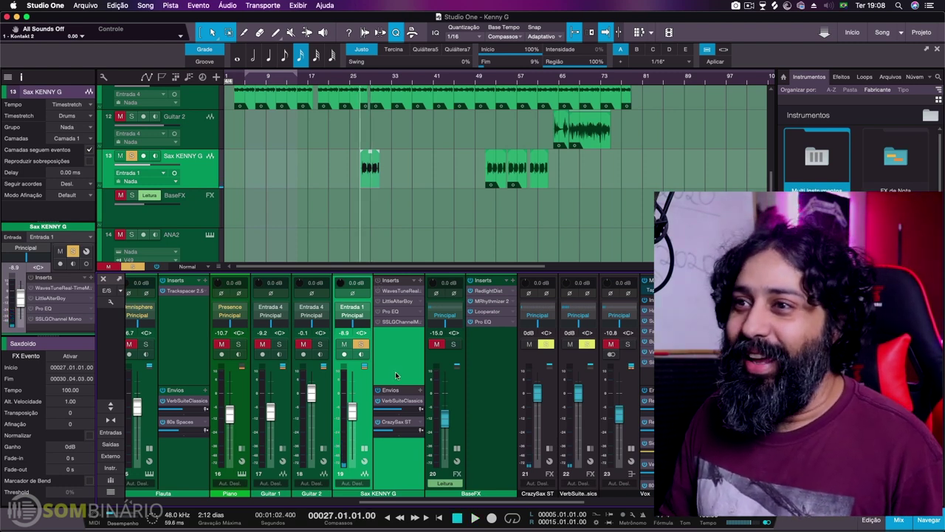
Step: Examine the Waves Tune Real-Time, LittleAlterBoy, Pro EQ and SSLGChannel settings in the Sax KENNY G inserts, then close the window
left_click(395, 290)
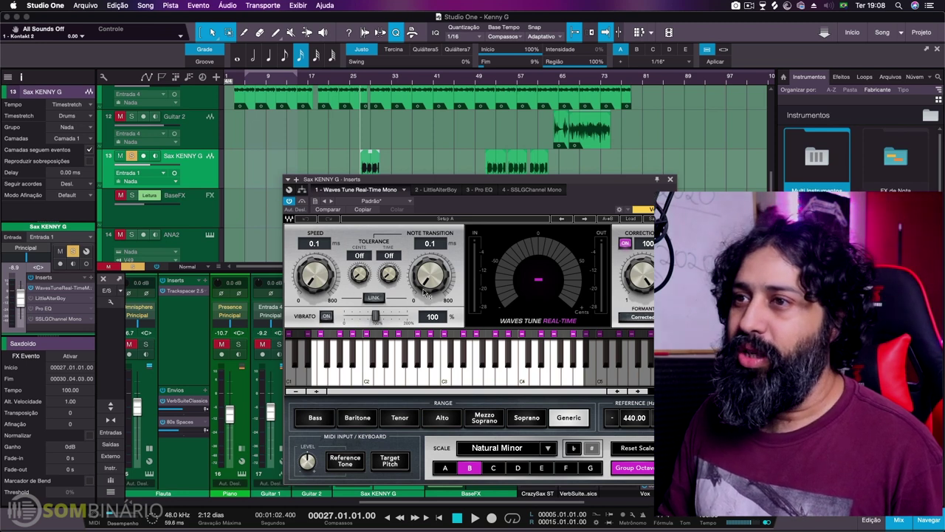
left_click(435, 190)
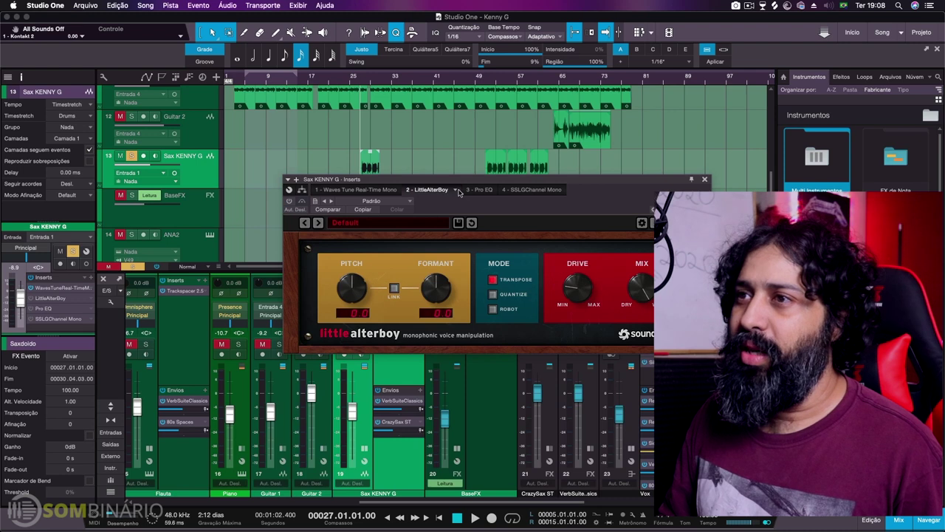
left_click(478, 190)
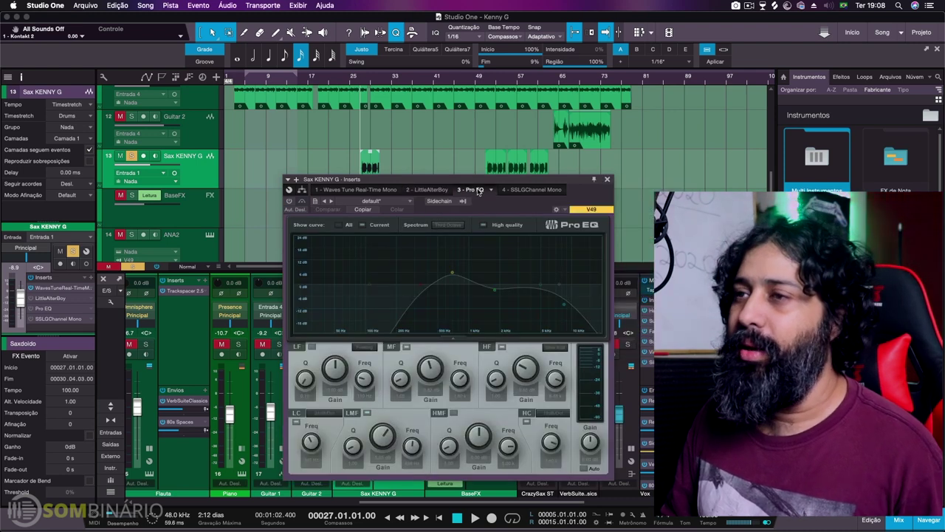
left_click(520, 190)
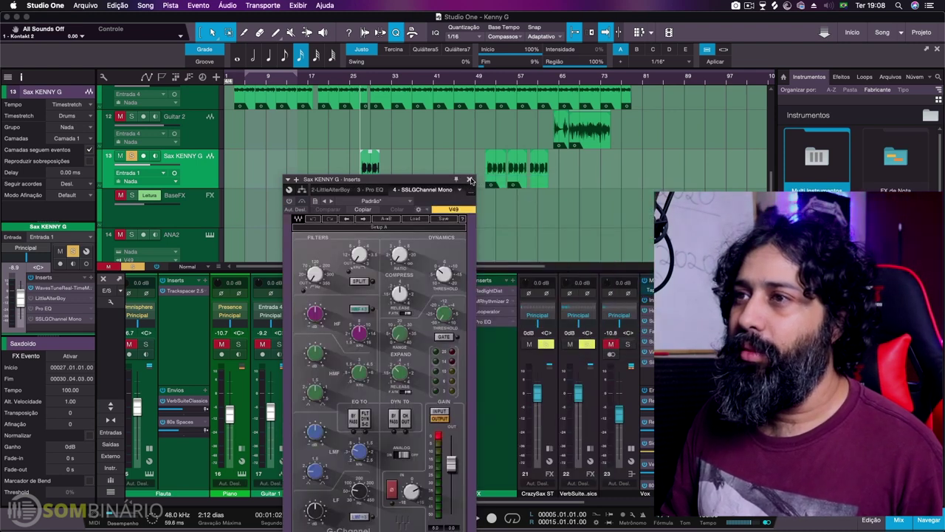
left_click(469, 180)
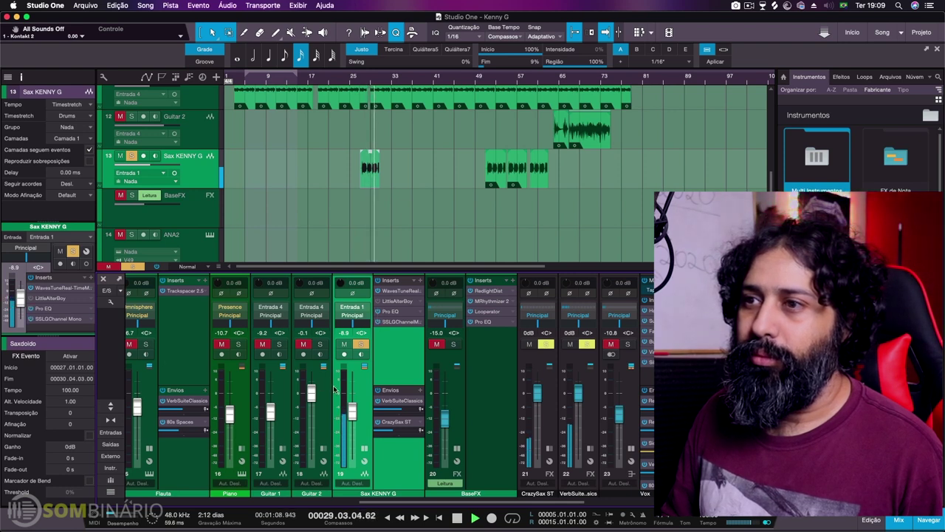
Step: Stop playback, set the transposition of the sax clip at bar 27 to 12 and play it back
key("space")
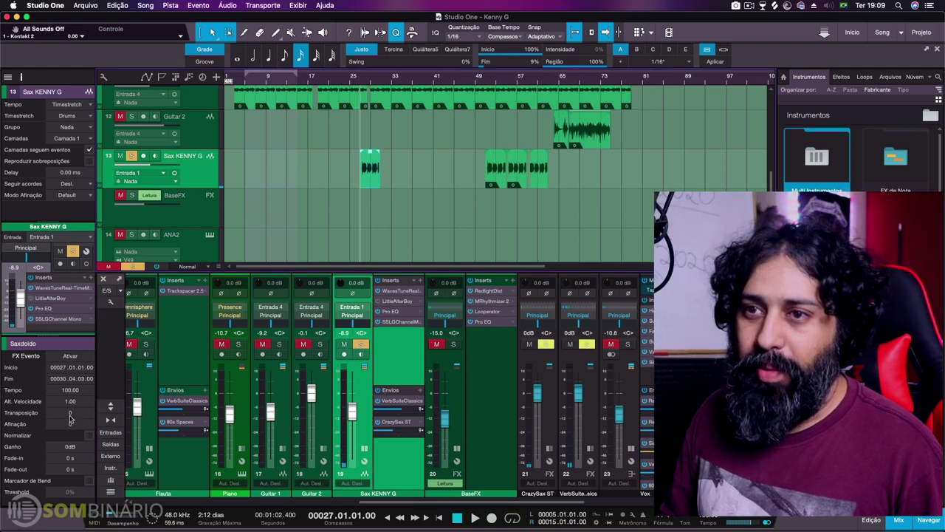
left_click(74, 412)
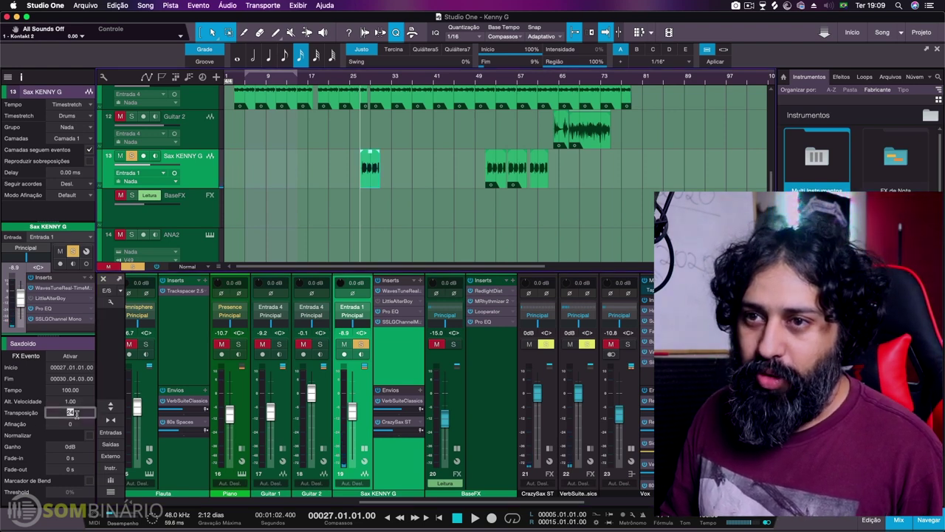
type("12")
key("Return")
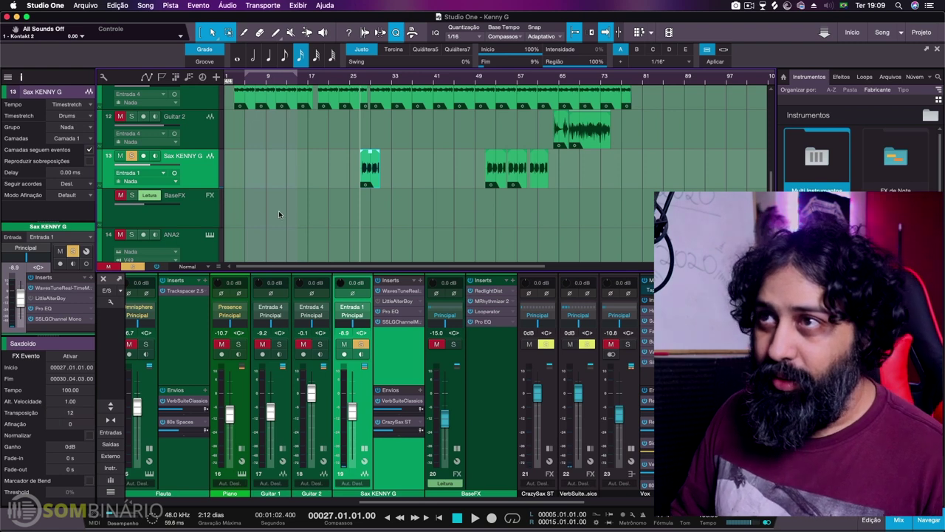
key("space")
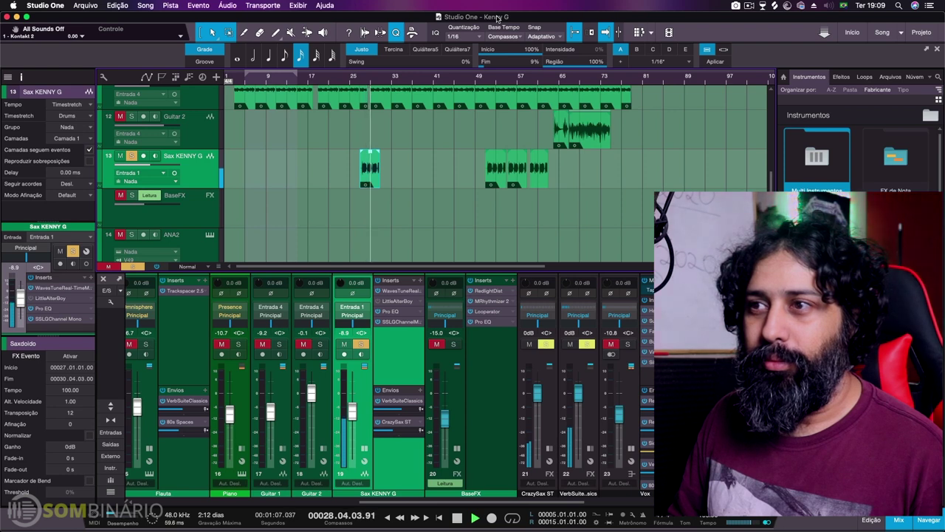
key("space")
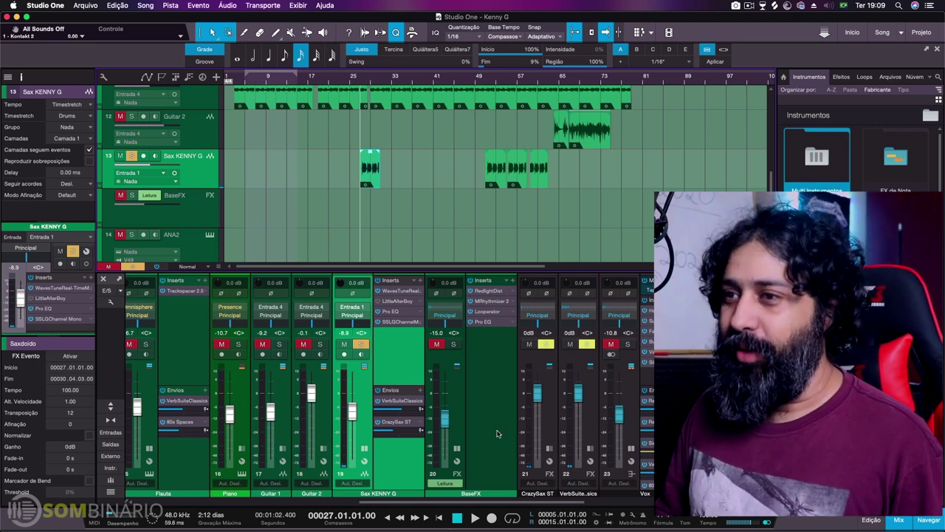
Step: Examine the VerbSuite Classics and CrazySax ST send effects and the Waves Tune Real-Time insert of the Sax KENNY G channel, closing each window
left_click(401, 405)
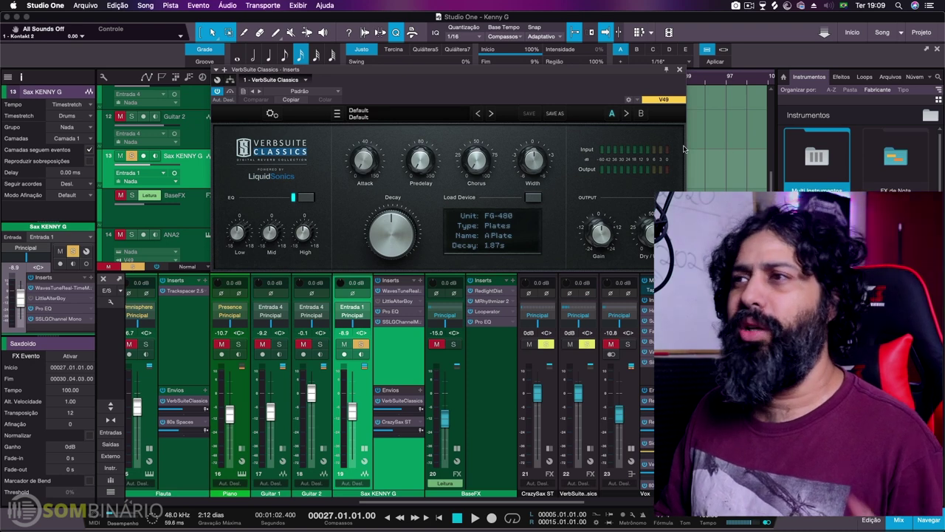
left_click(679, 69)
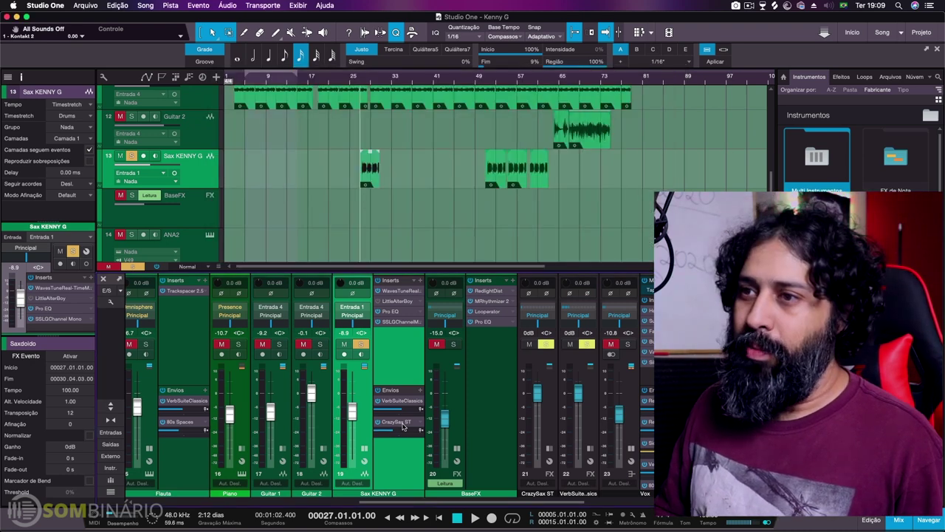
double_click(403, 423)
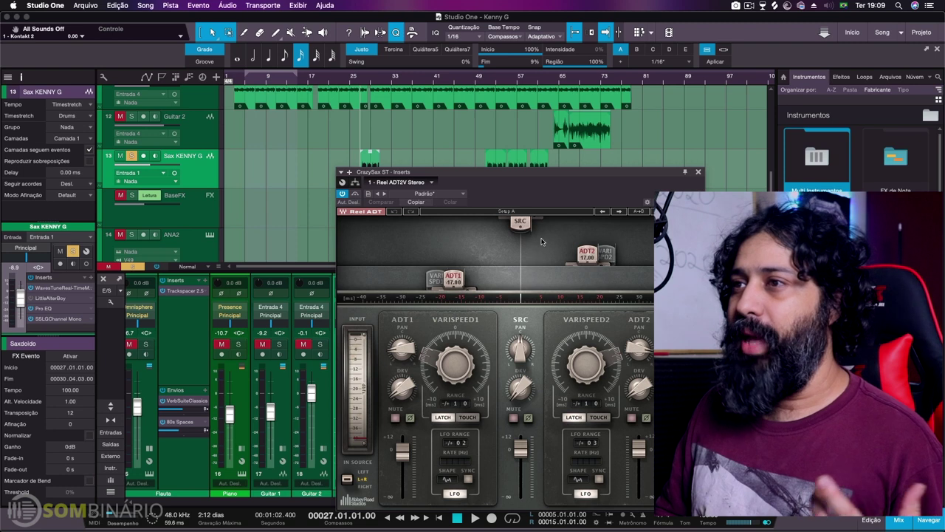
left_click_drag(543, 204, 535, 168)
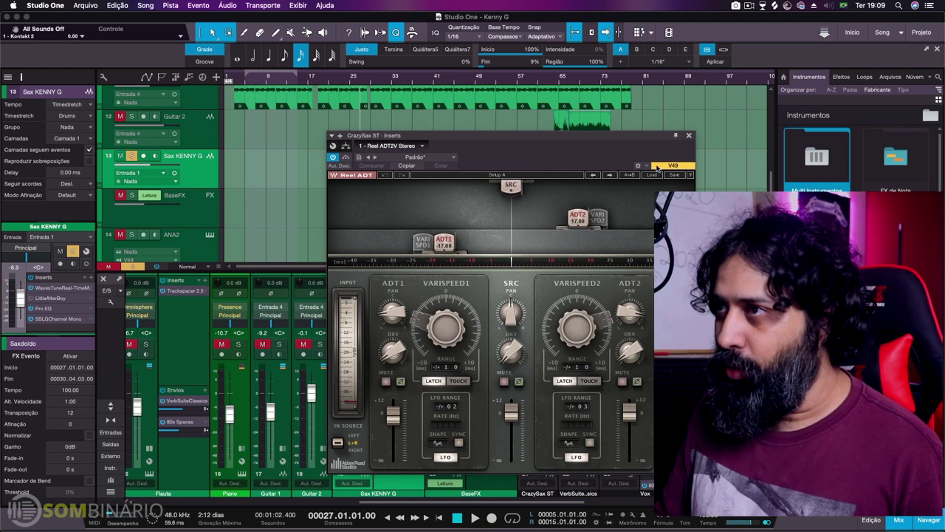
left_click(688, 136)
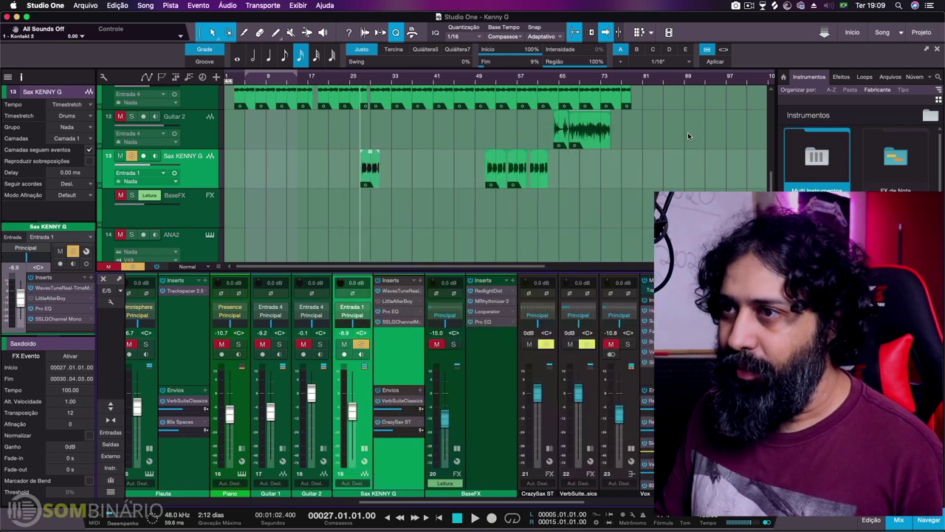
left_click(403, 294)
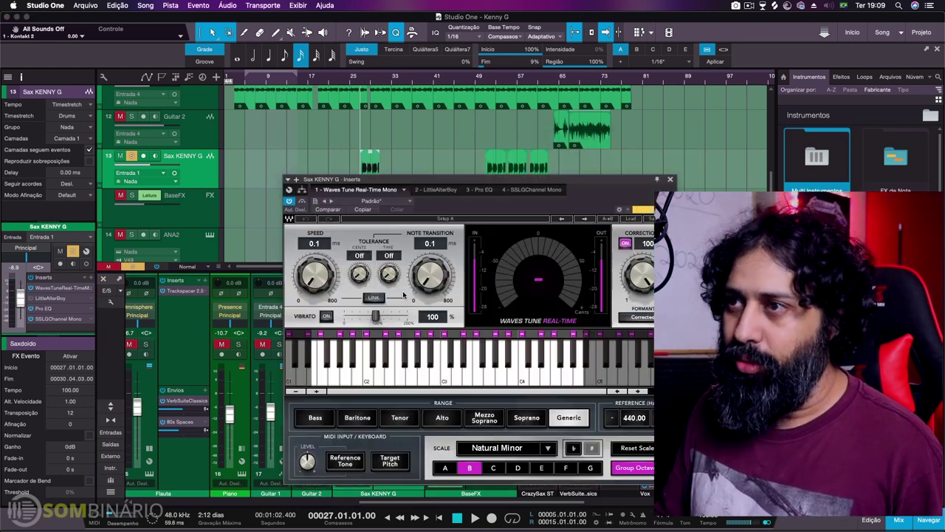
left_click(670, 177)
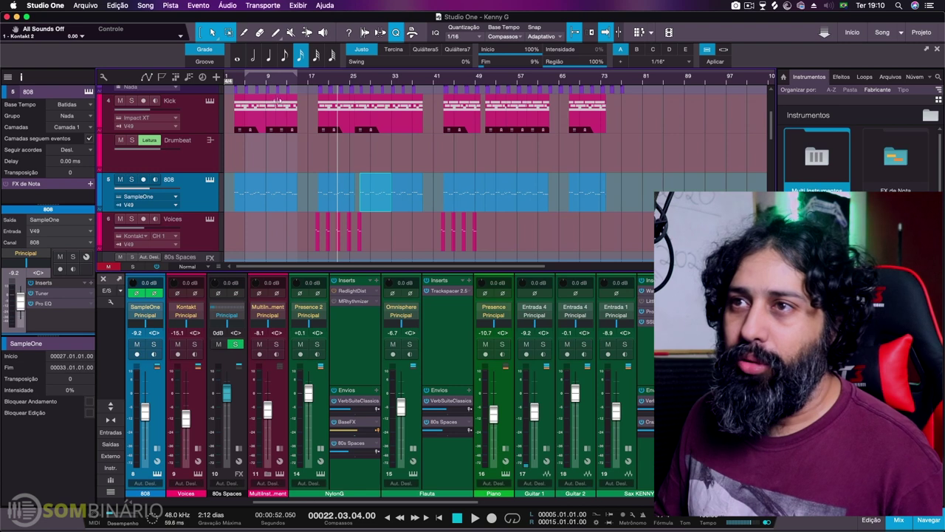
Step: Play the soloed 808 track from bar 19 and examine its clip in the note editor, then unsolo the track
left_click(321, 78)
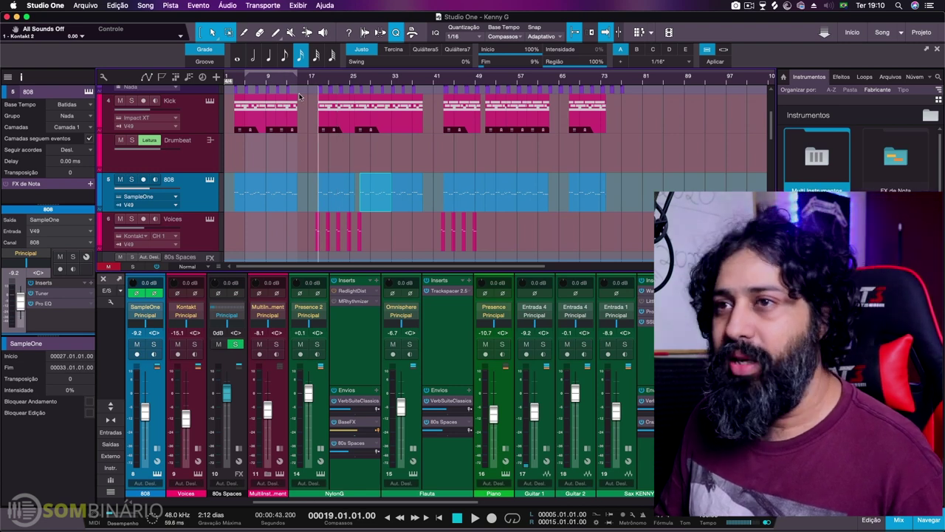
key("s")
key("F2")
key("space")
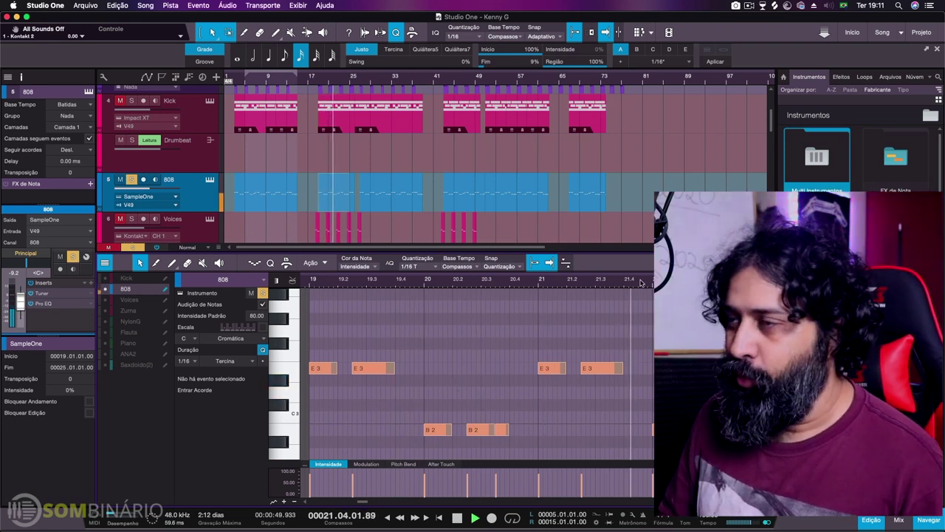
left_click_drag(643, 281, 605, 277)
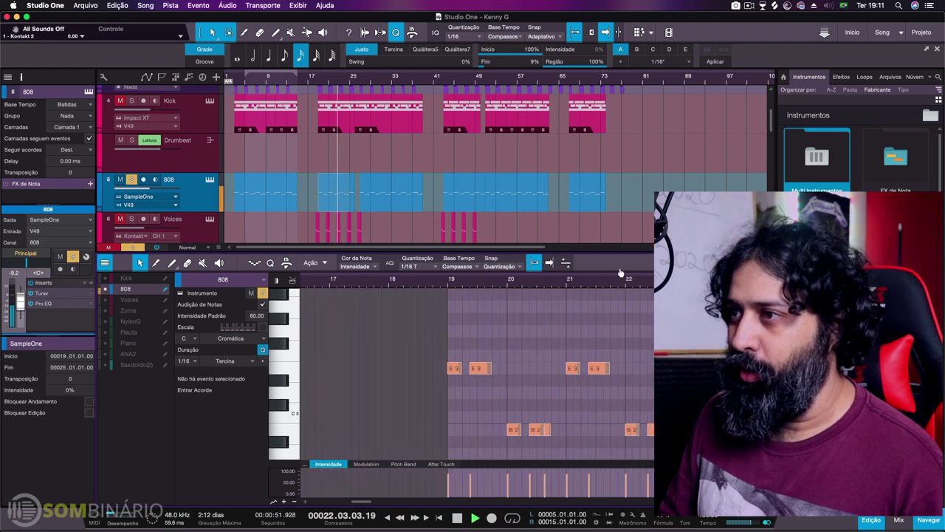
key("space")
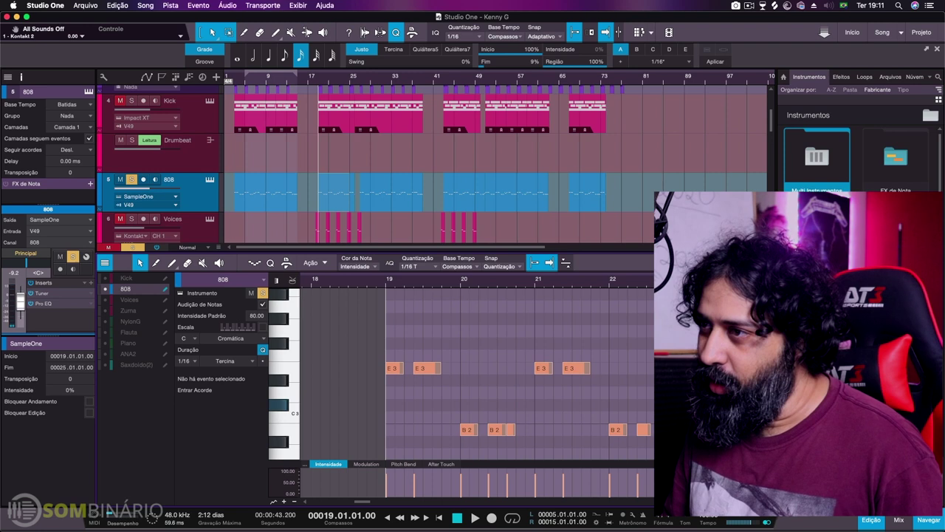
left_click_drag(516, 281, 540, 268)
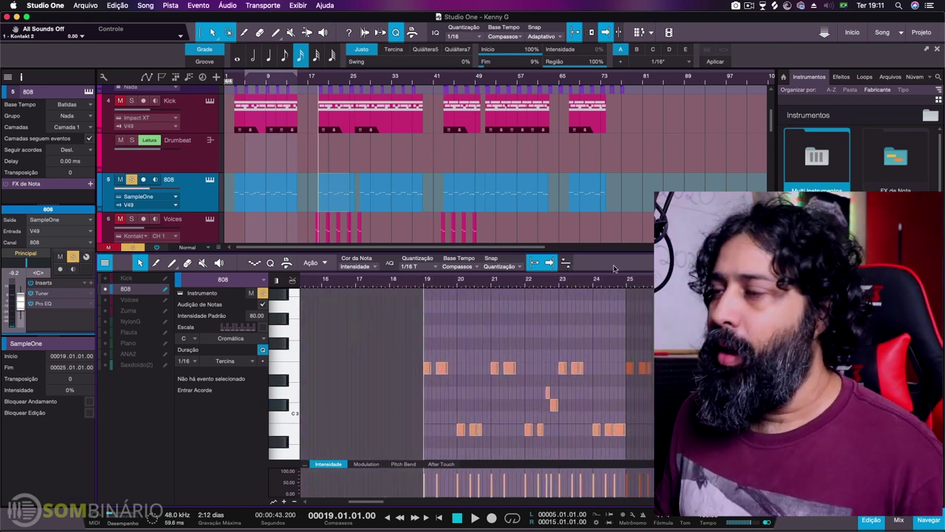
left_click(132, 180)
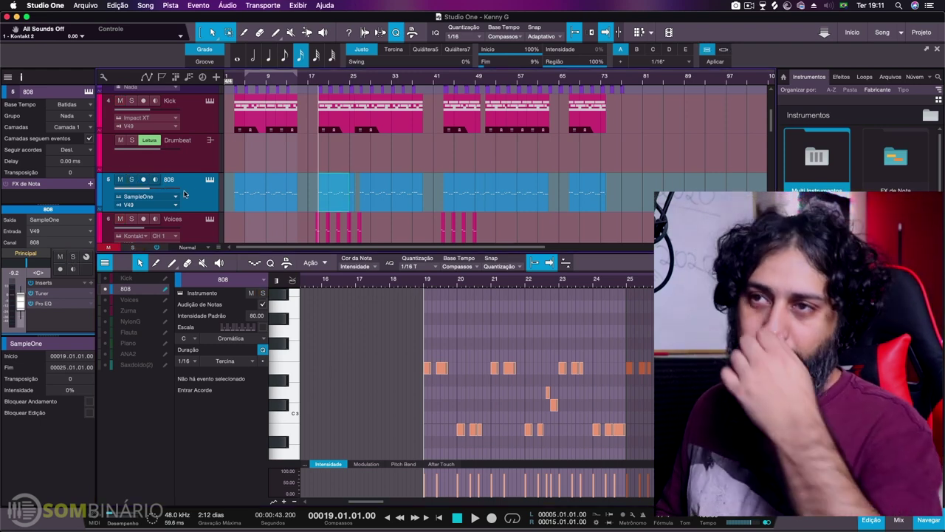
Step: Play the Voices part from bar 18 and examine its Kontakt Voice of Wind Adey instrument, then close it and stop playback
scroll(190, 194, "down", 1)
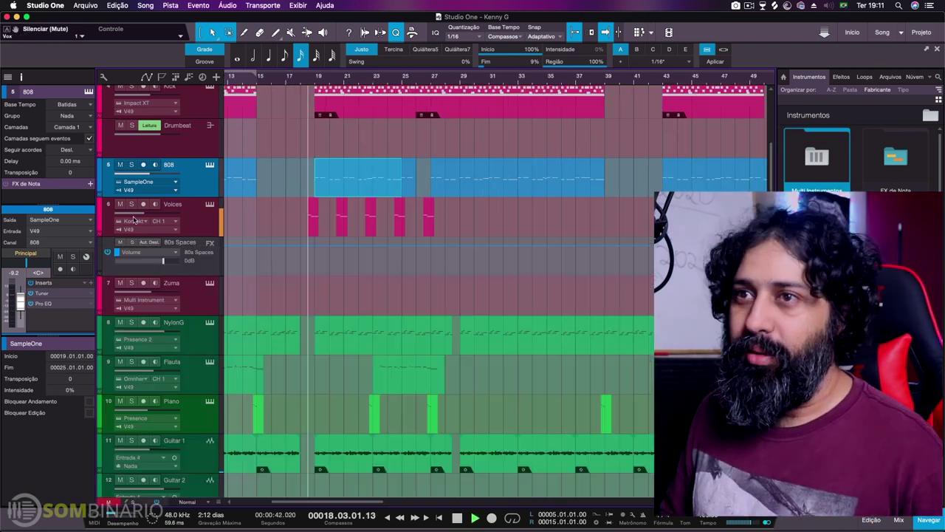
mouse_move(141, 215)
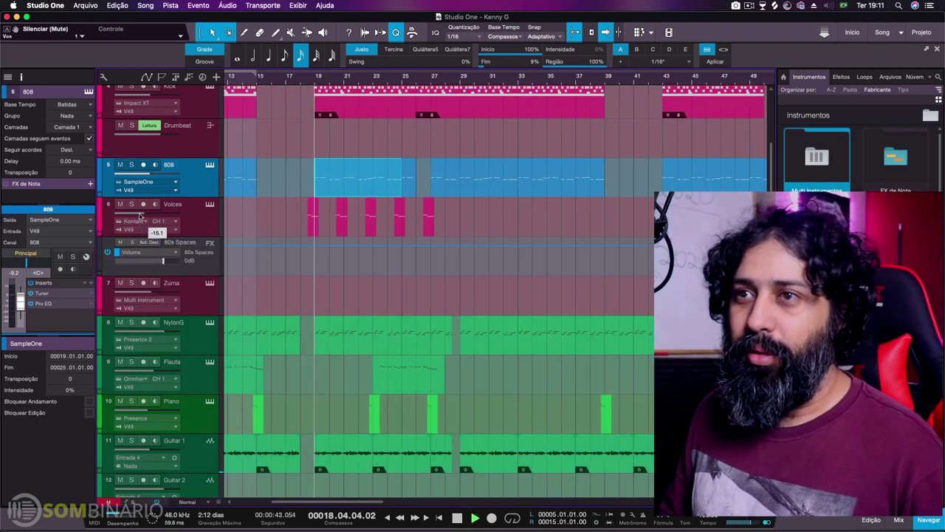
key("space")
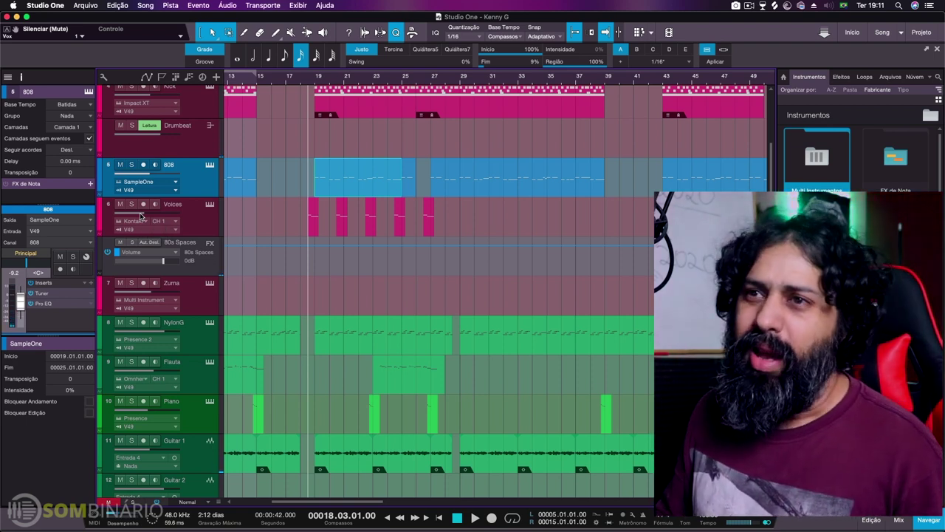
left_click(210, 206)
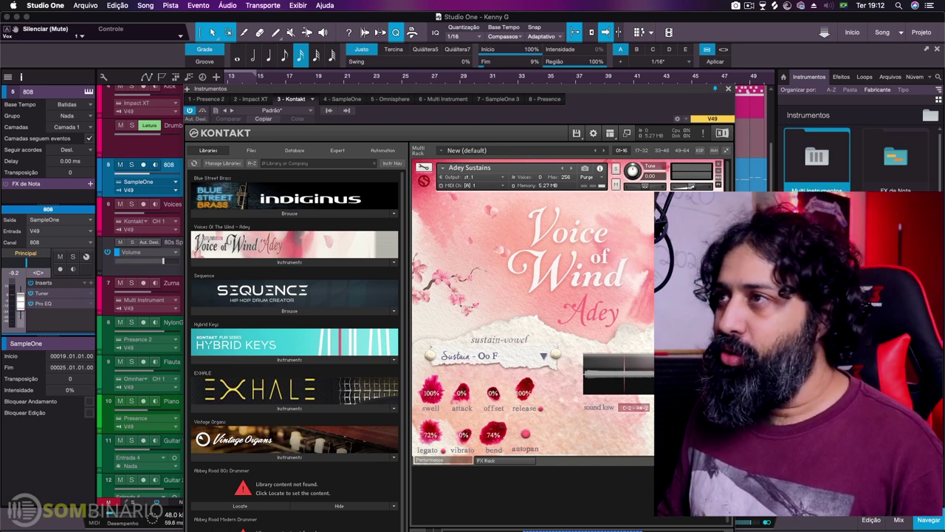
left_click(728, 88)
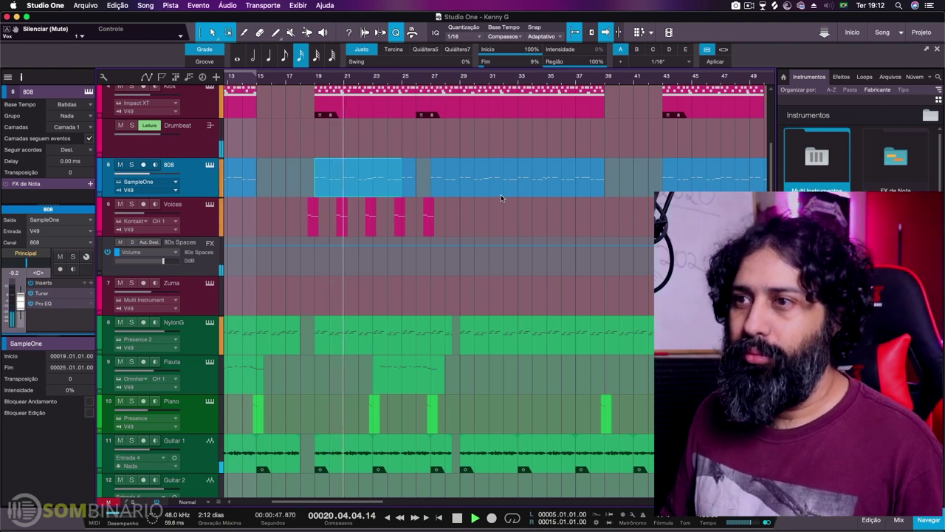
key("space")
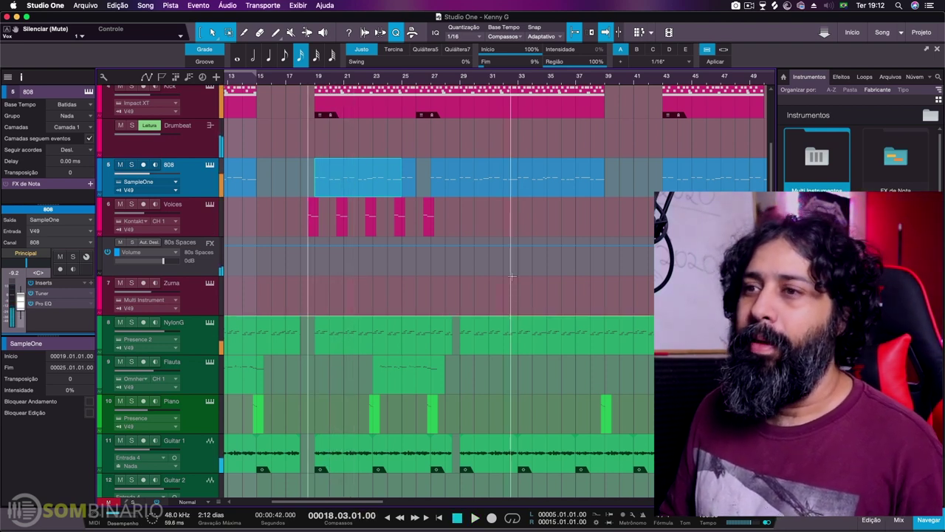
Step: Play the arrangement from just before the Piano clip at bar 23
scroll(500, 195, "up", 3)
left_click(501, 195)
scroll(316, 286, "down", 5)
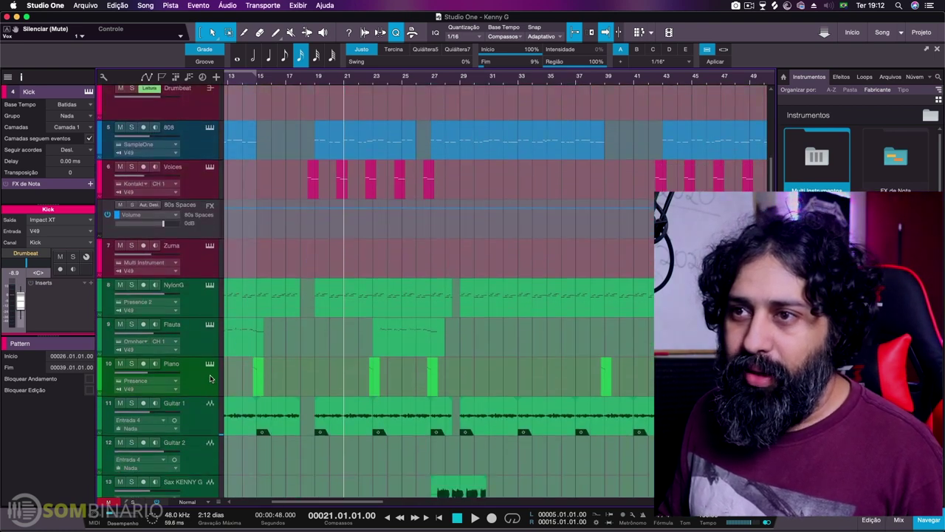
left_click(375, 80)
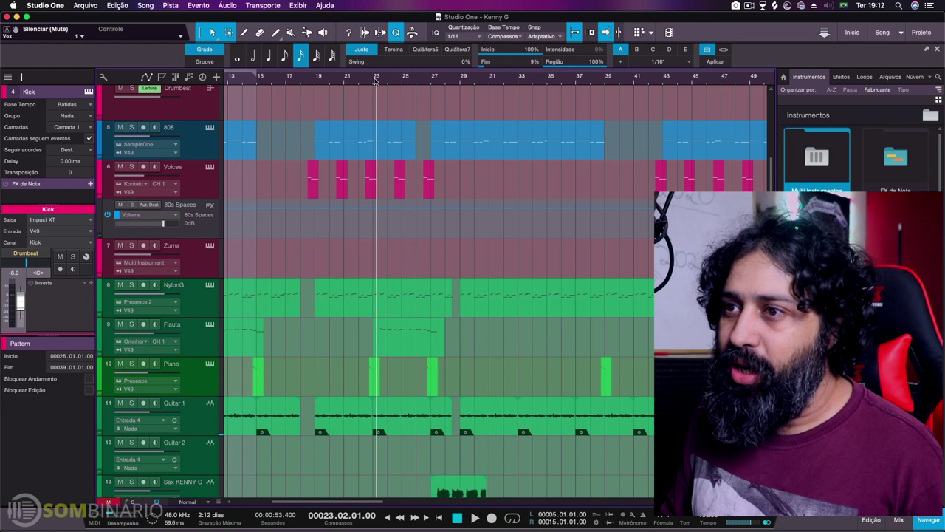
left_click(369, 80)
key("space")
left_click(365, 80)
left_click(363, 80)
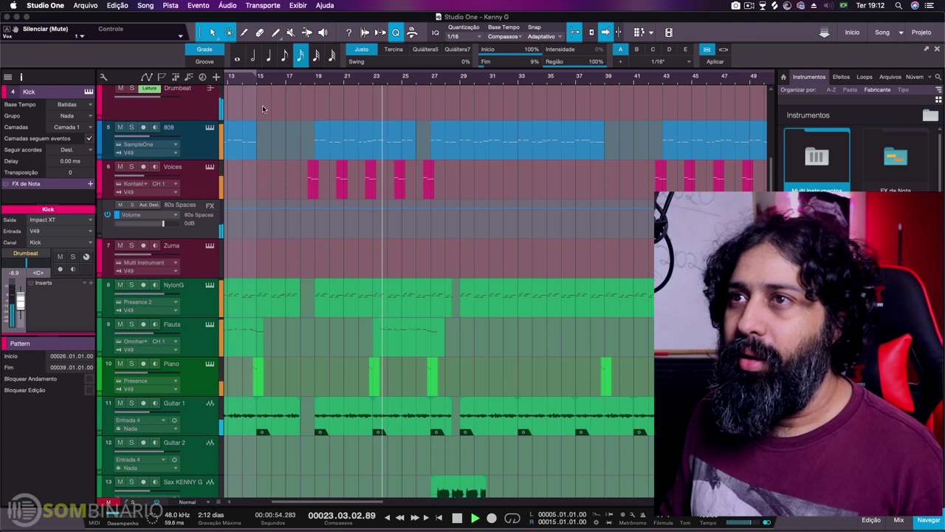
Step: Play the Piano part from bar 14 and examine its Presence XT Rock Grand instrument, then close it
left_click(246, 80)
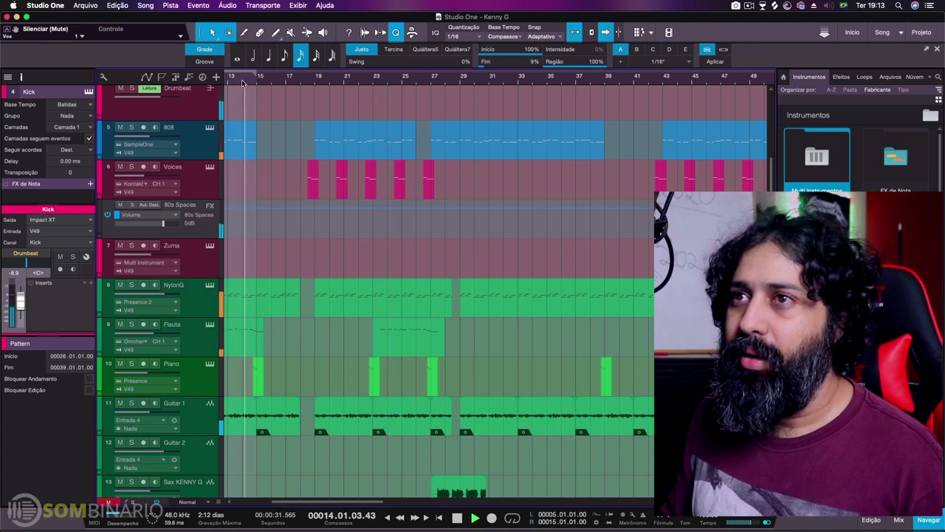
key("e")
key("e")
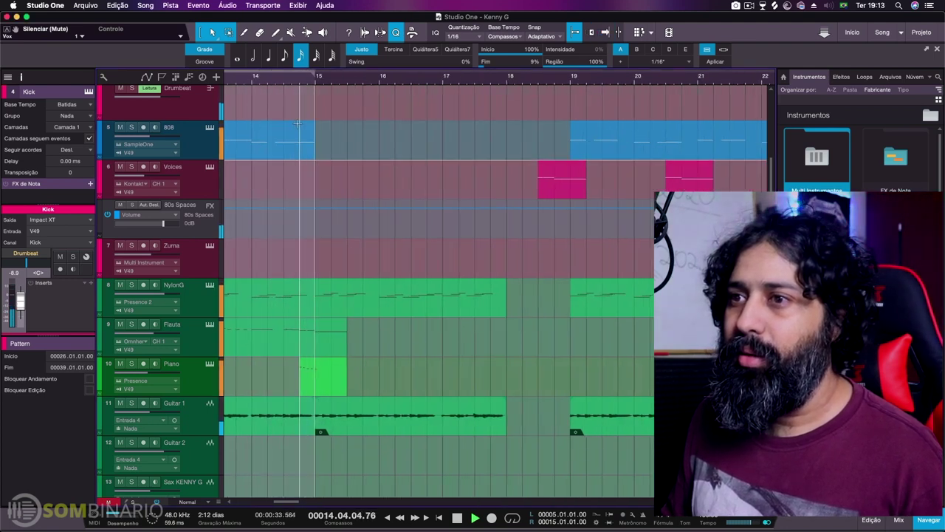
key("space")
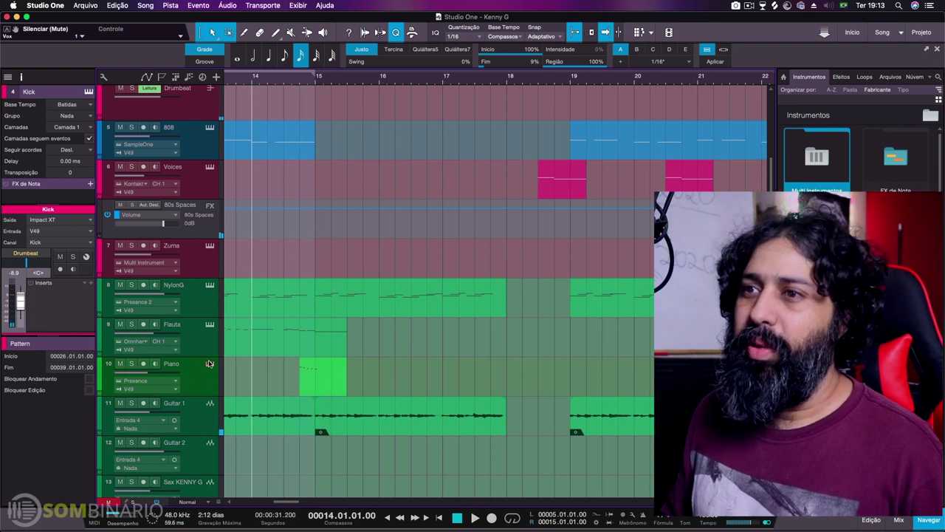
left_click(210, 363)
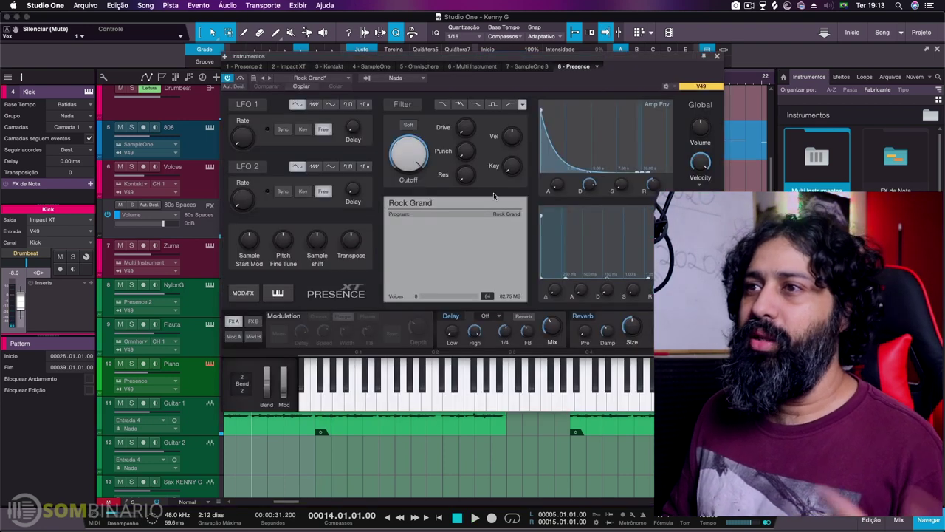
left_click(717, 58)
Step: Show the whole arrangement and search the loop library for "chant"
key("shift+w")
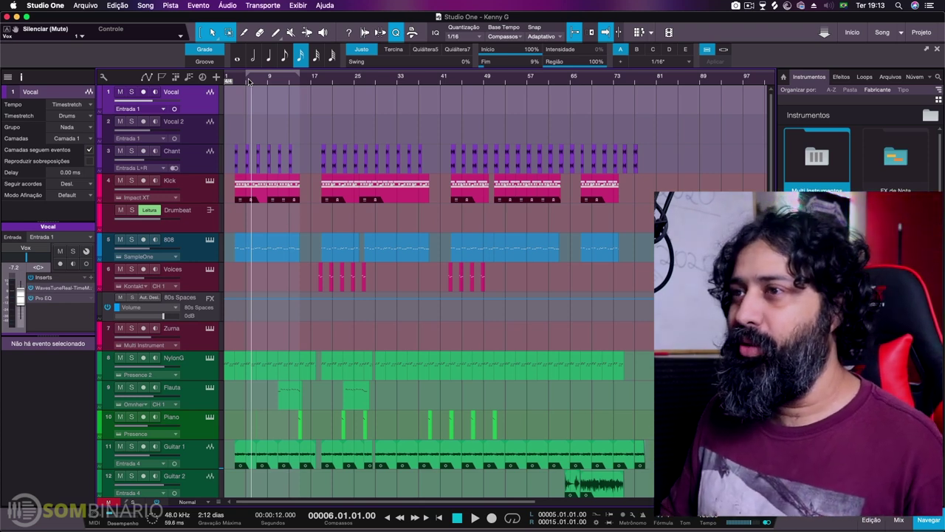
left_click(865, 77)
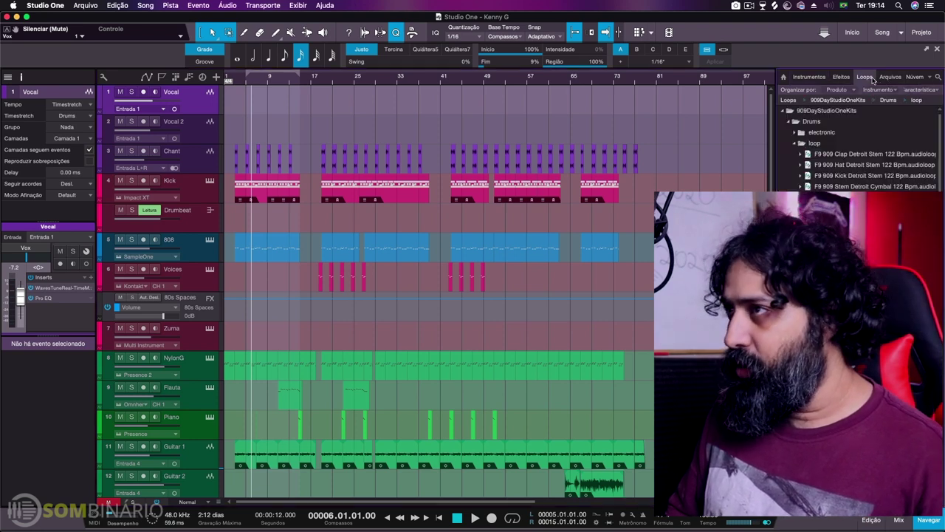
left_click(937, 78)
type("chant")
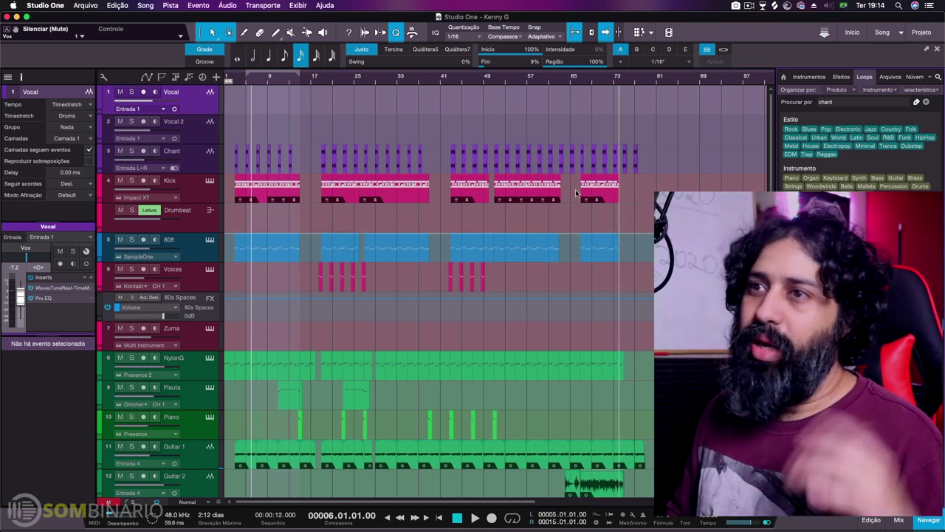
Step: Play the full arrangement from bar 18, then stop it and look over the lower tracks
left_click(316, 79)
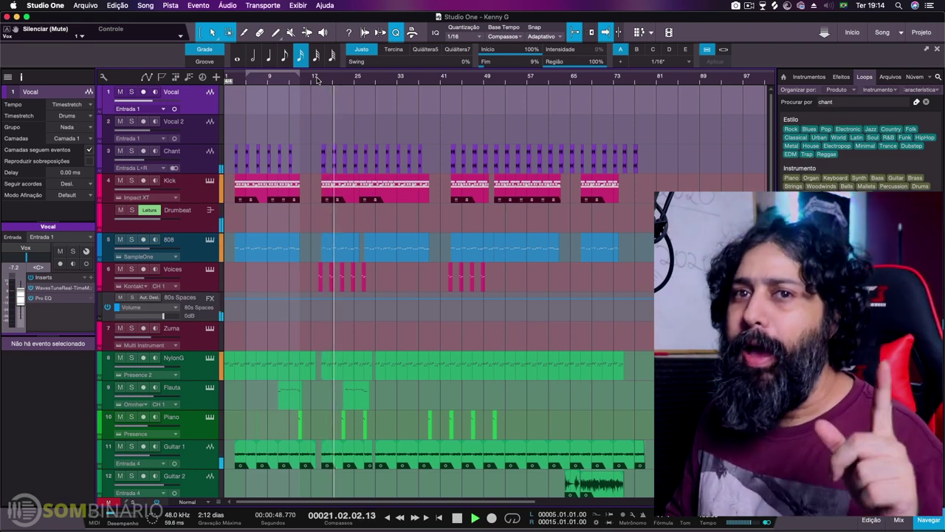
key("space")
scroll(322, 408, "down", 5)
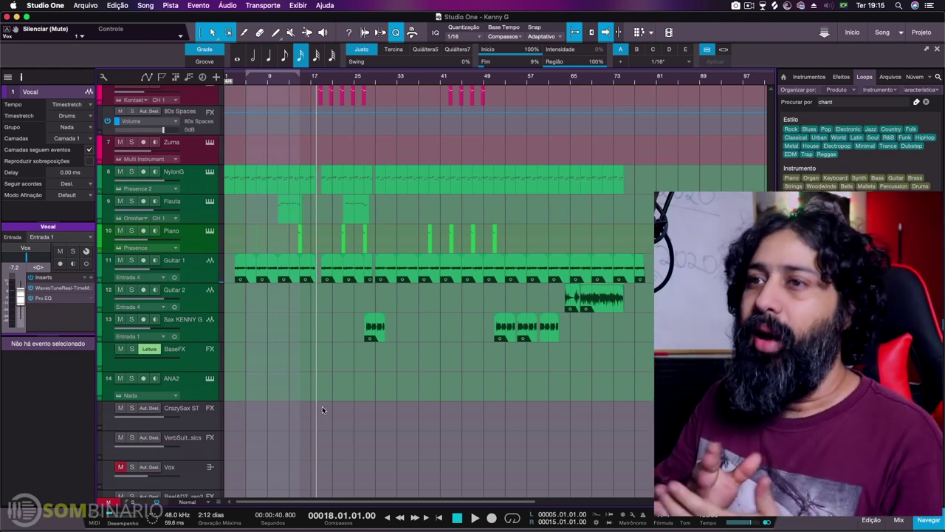
Step: Play the song from the beginning, select the Kick track and show the automation lanes of all tracks
key("comma")
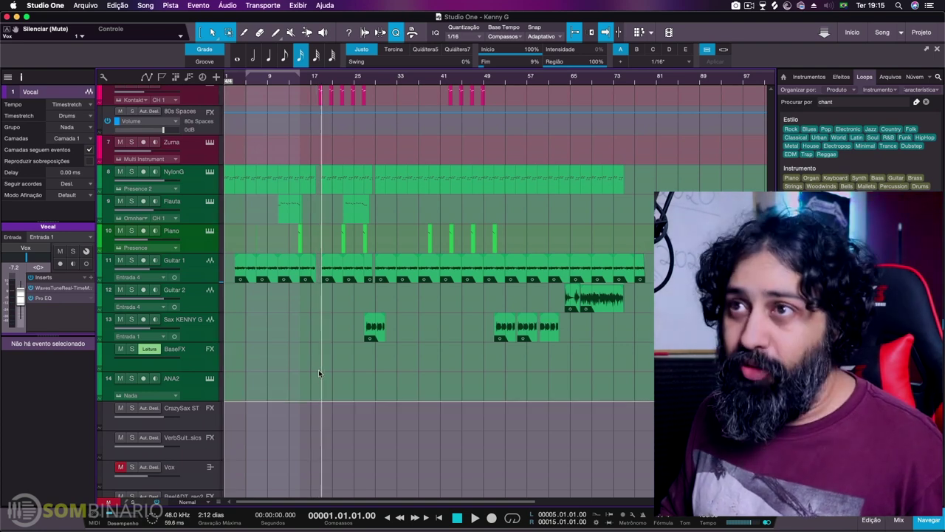
key("space")
scroll(244, 96, "up", 5)
scroll(265, 126, "up", 5)
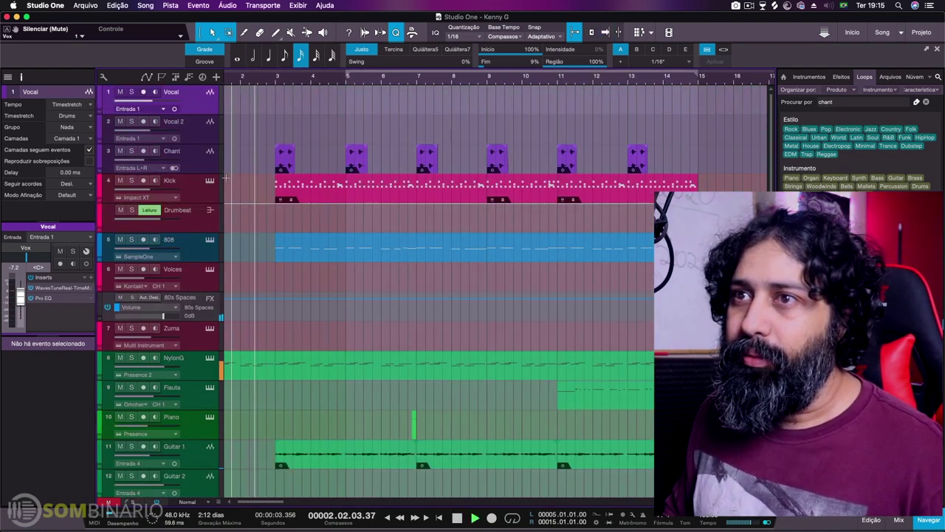
left_click(185, 188)
left_click(148, 74)
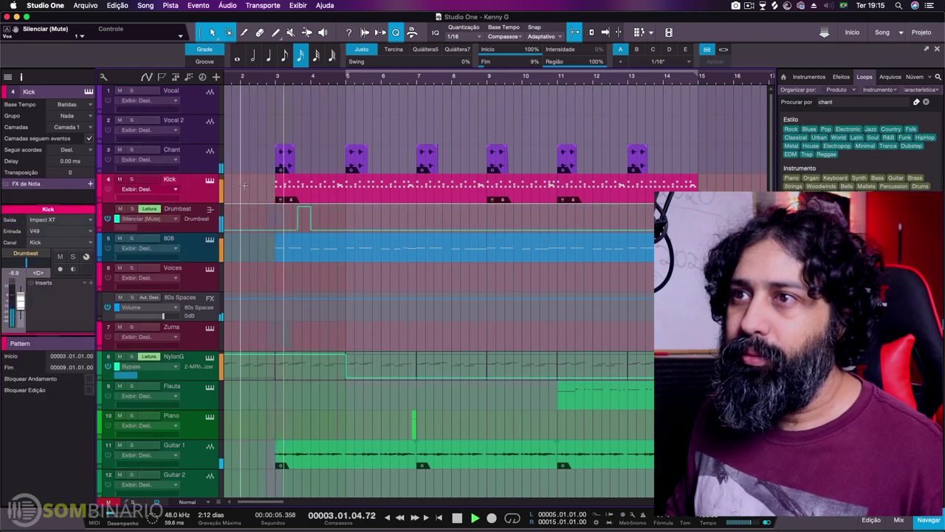